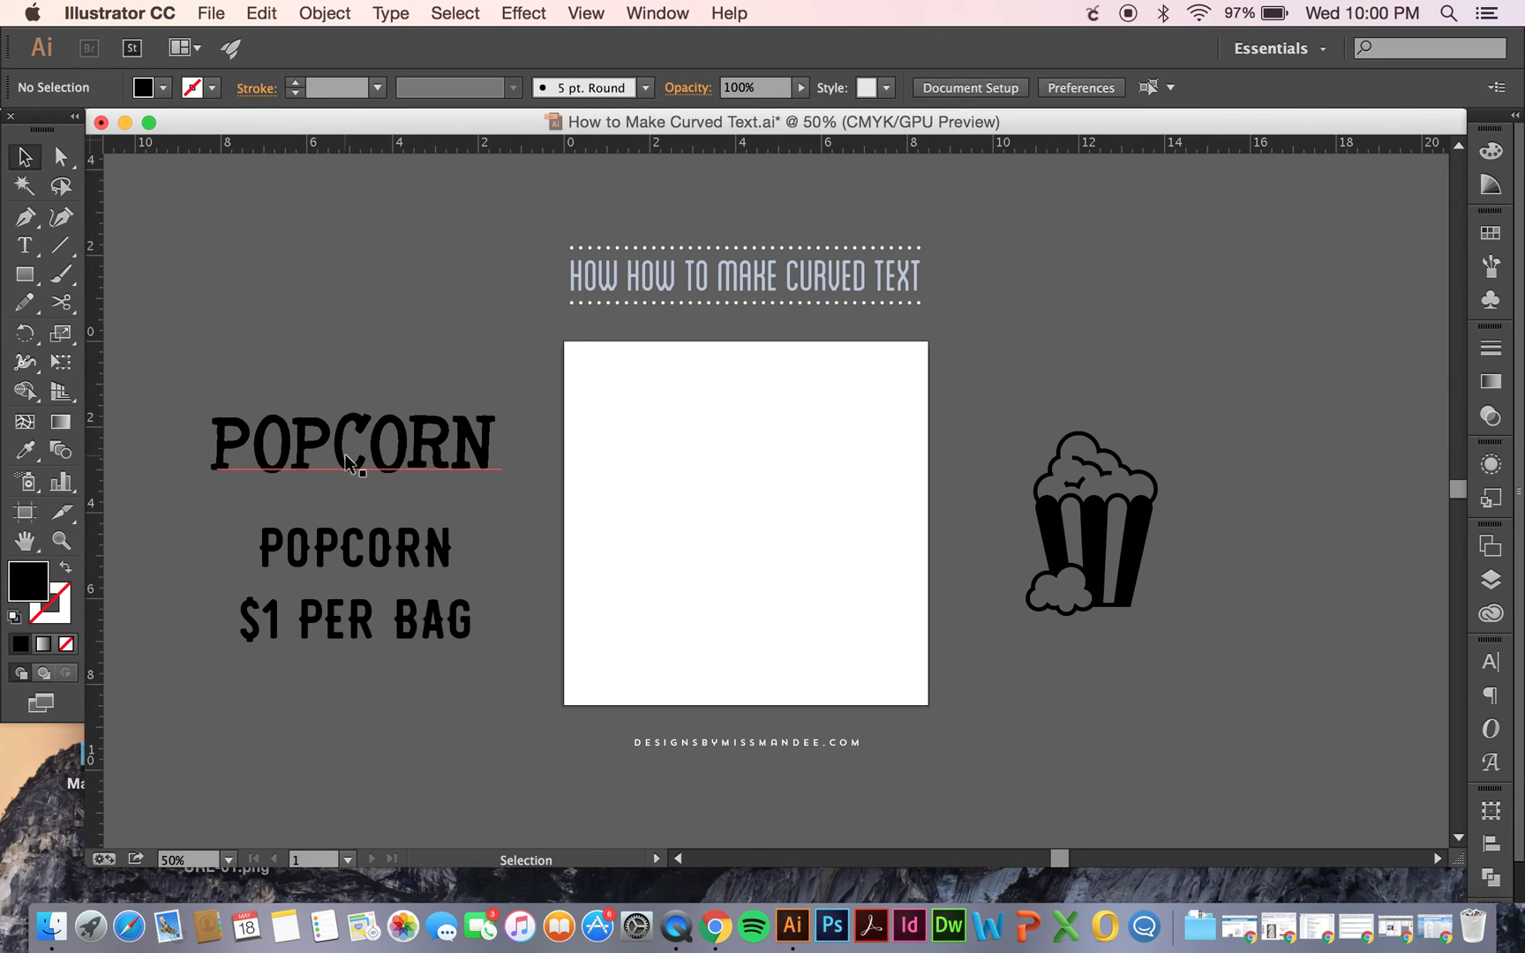
- Move the POPCORN text to the artboard's top and start an Envelope Distort warp on it
drag(346, 459, 735, 459)
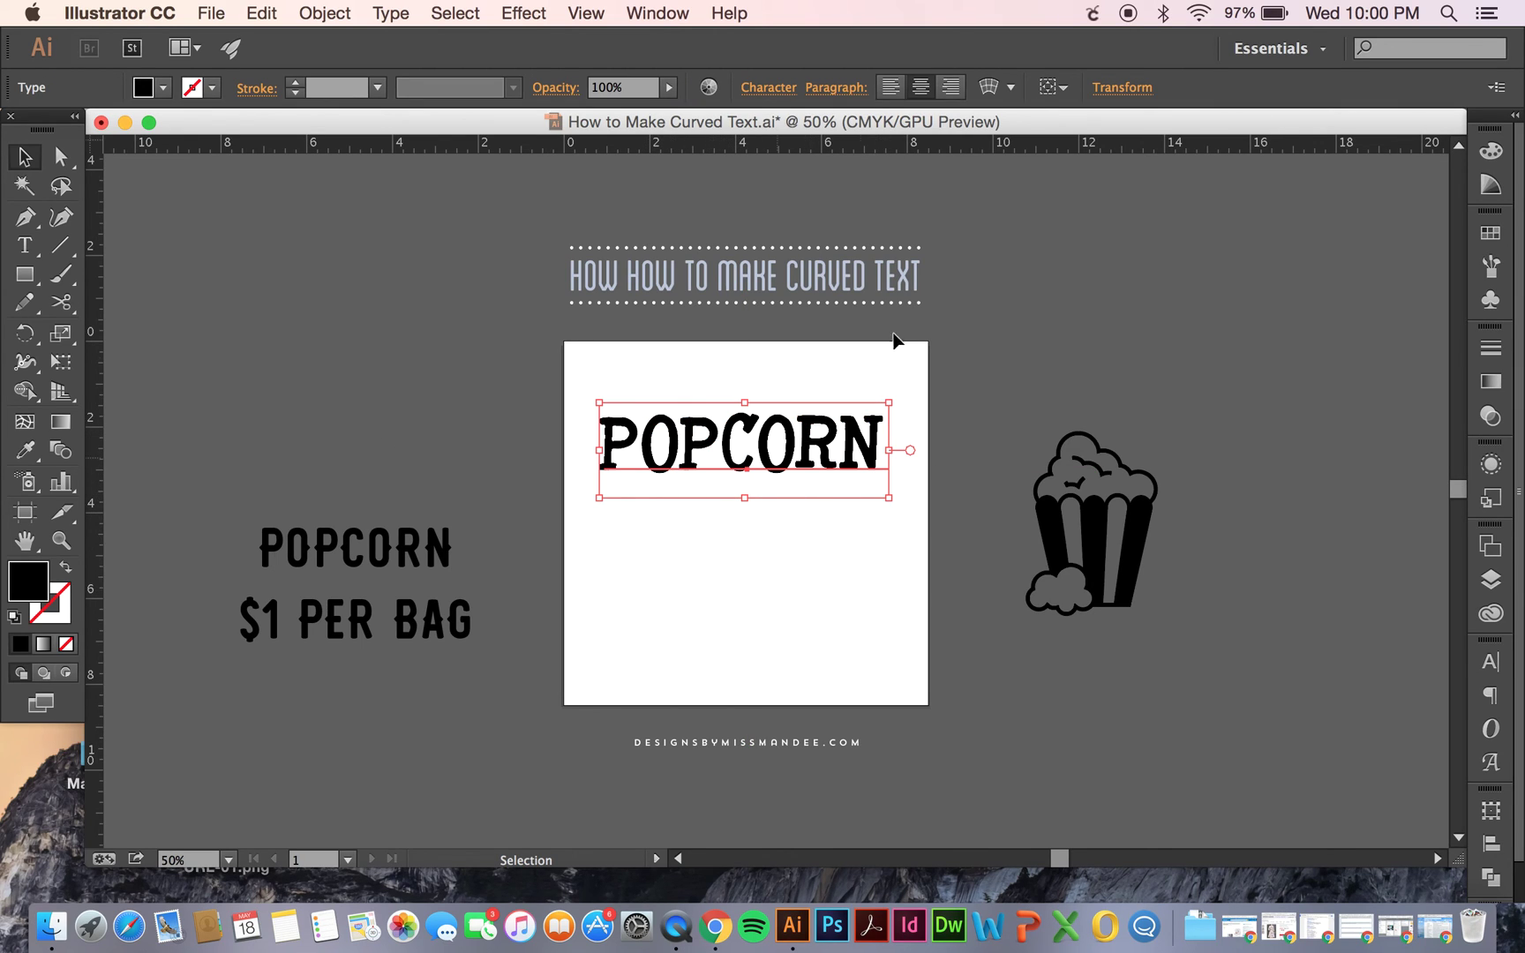
click(1012, 89)
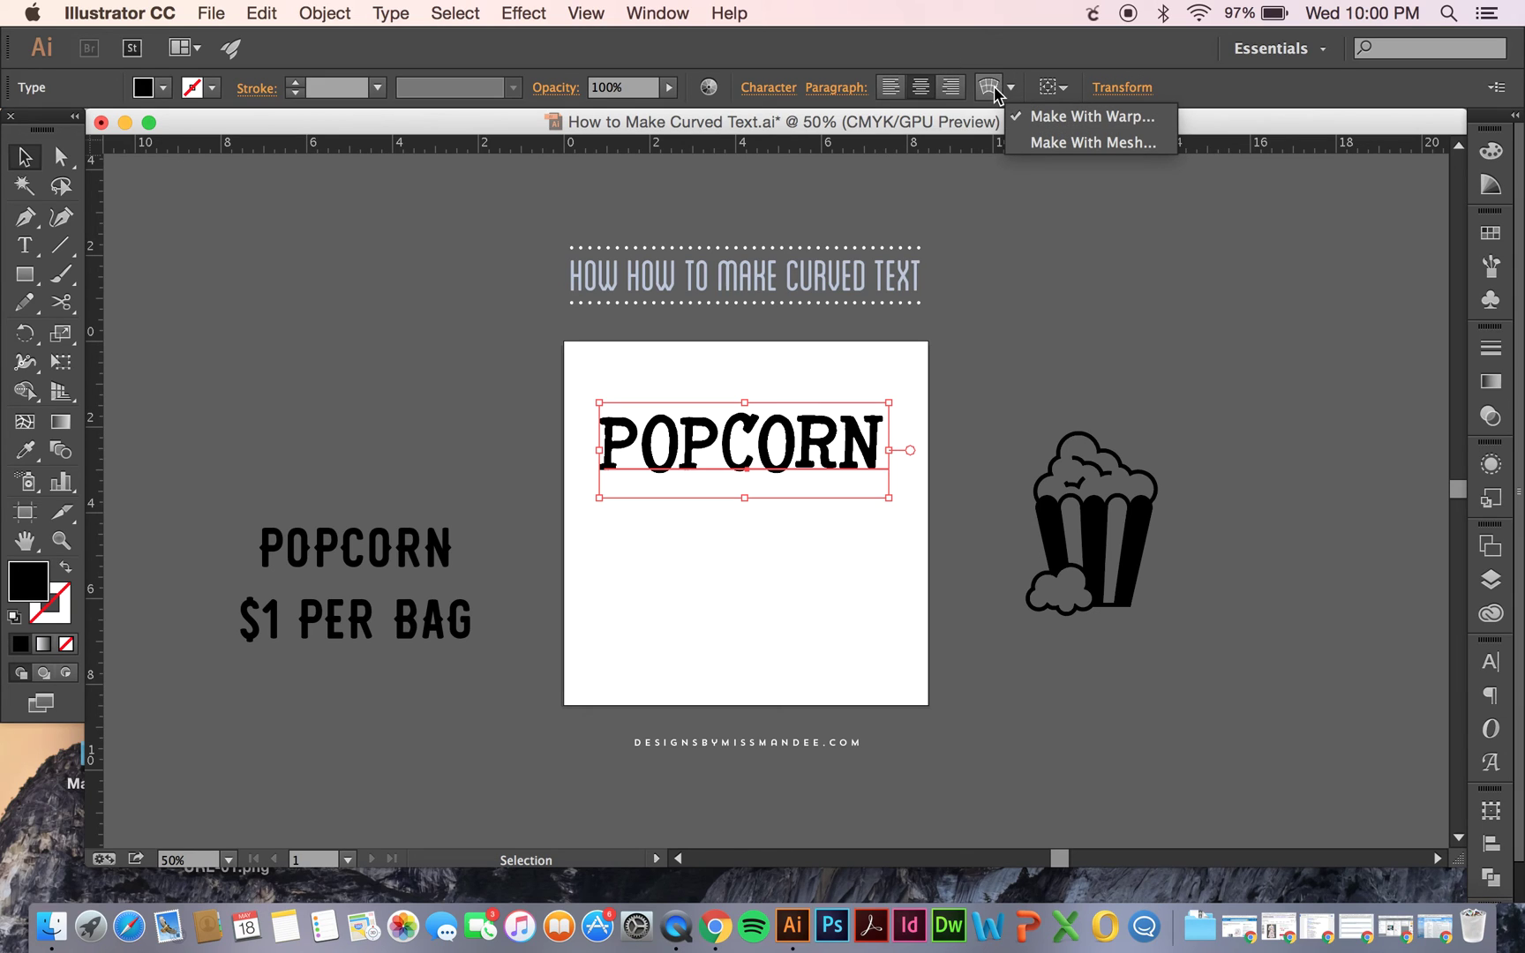
click(339, 16)
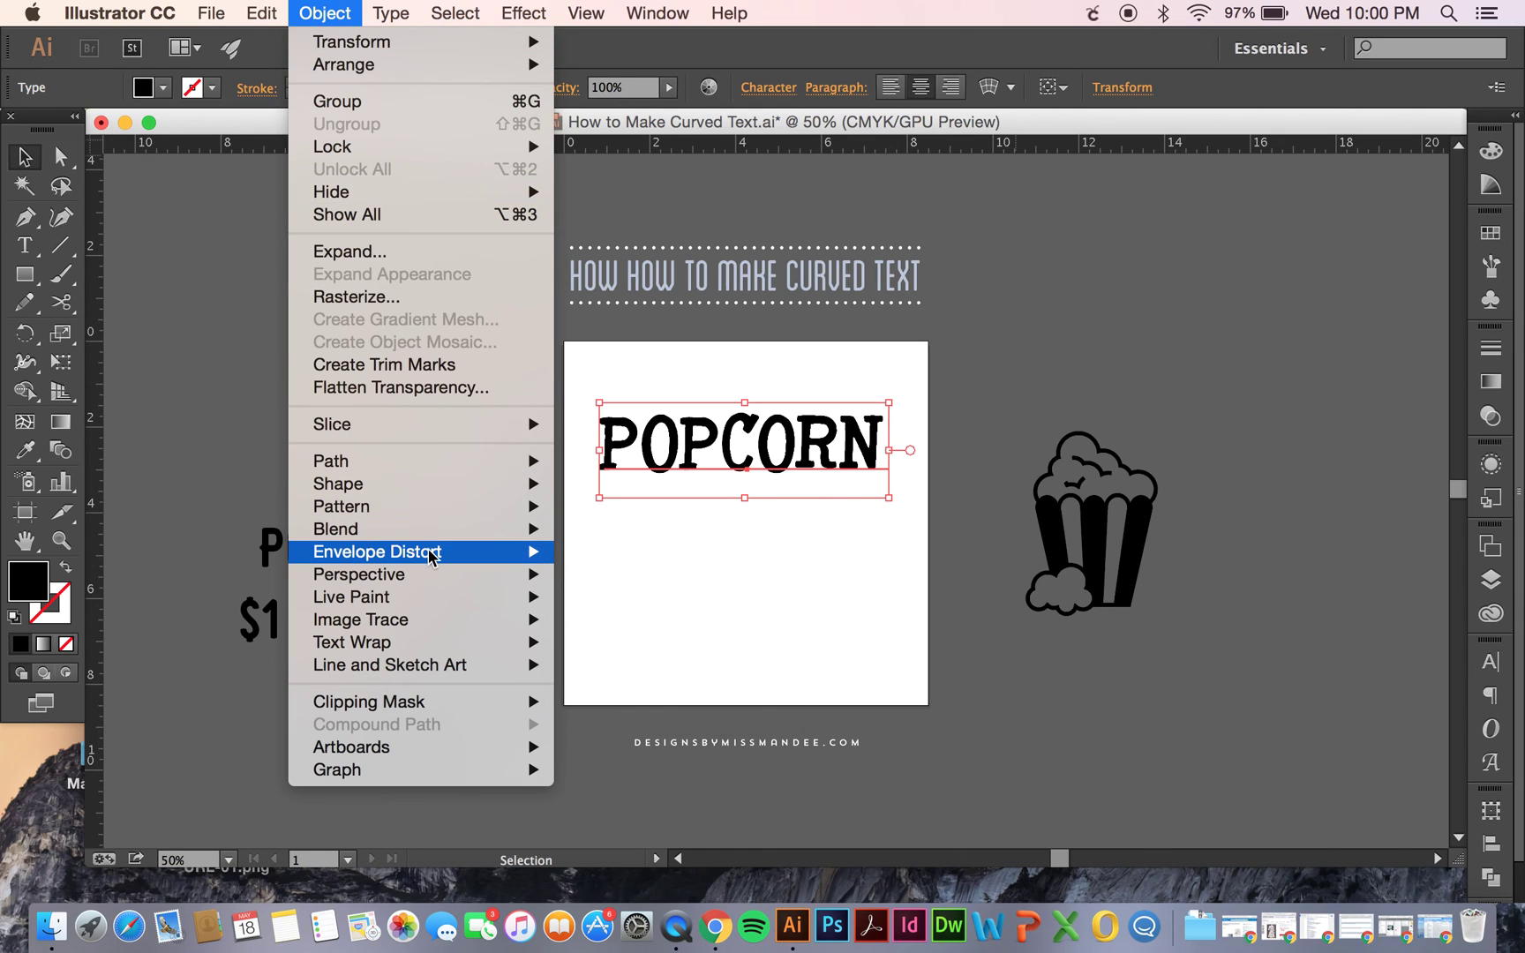
mouse_move(437, 552)
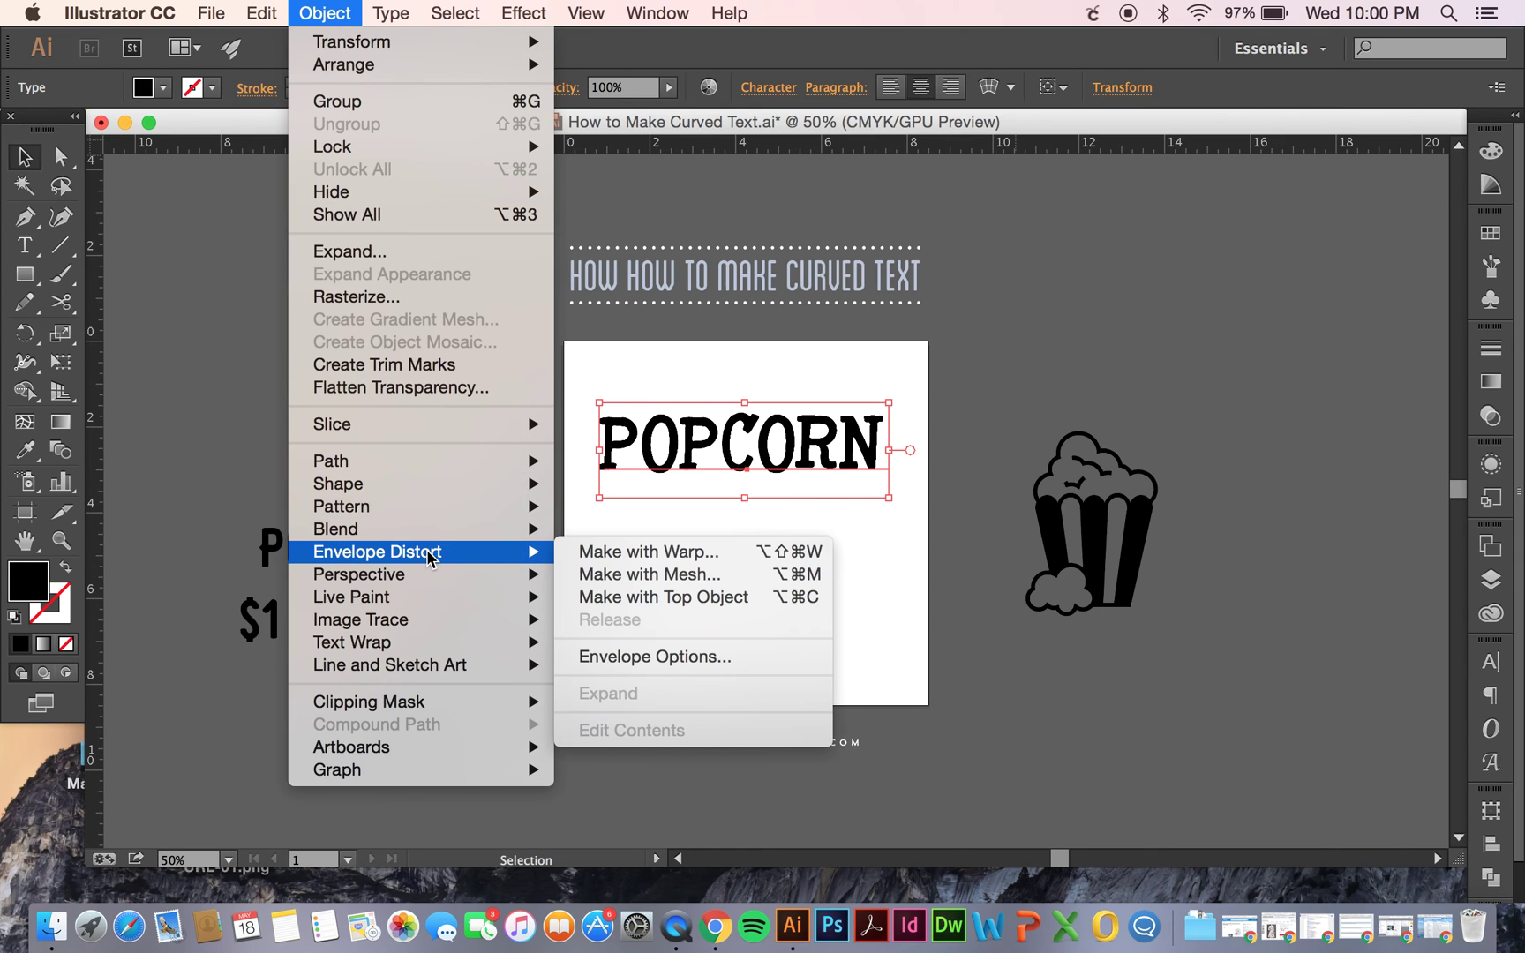
click(647, 554)
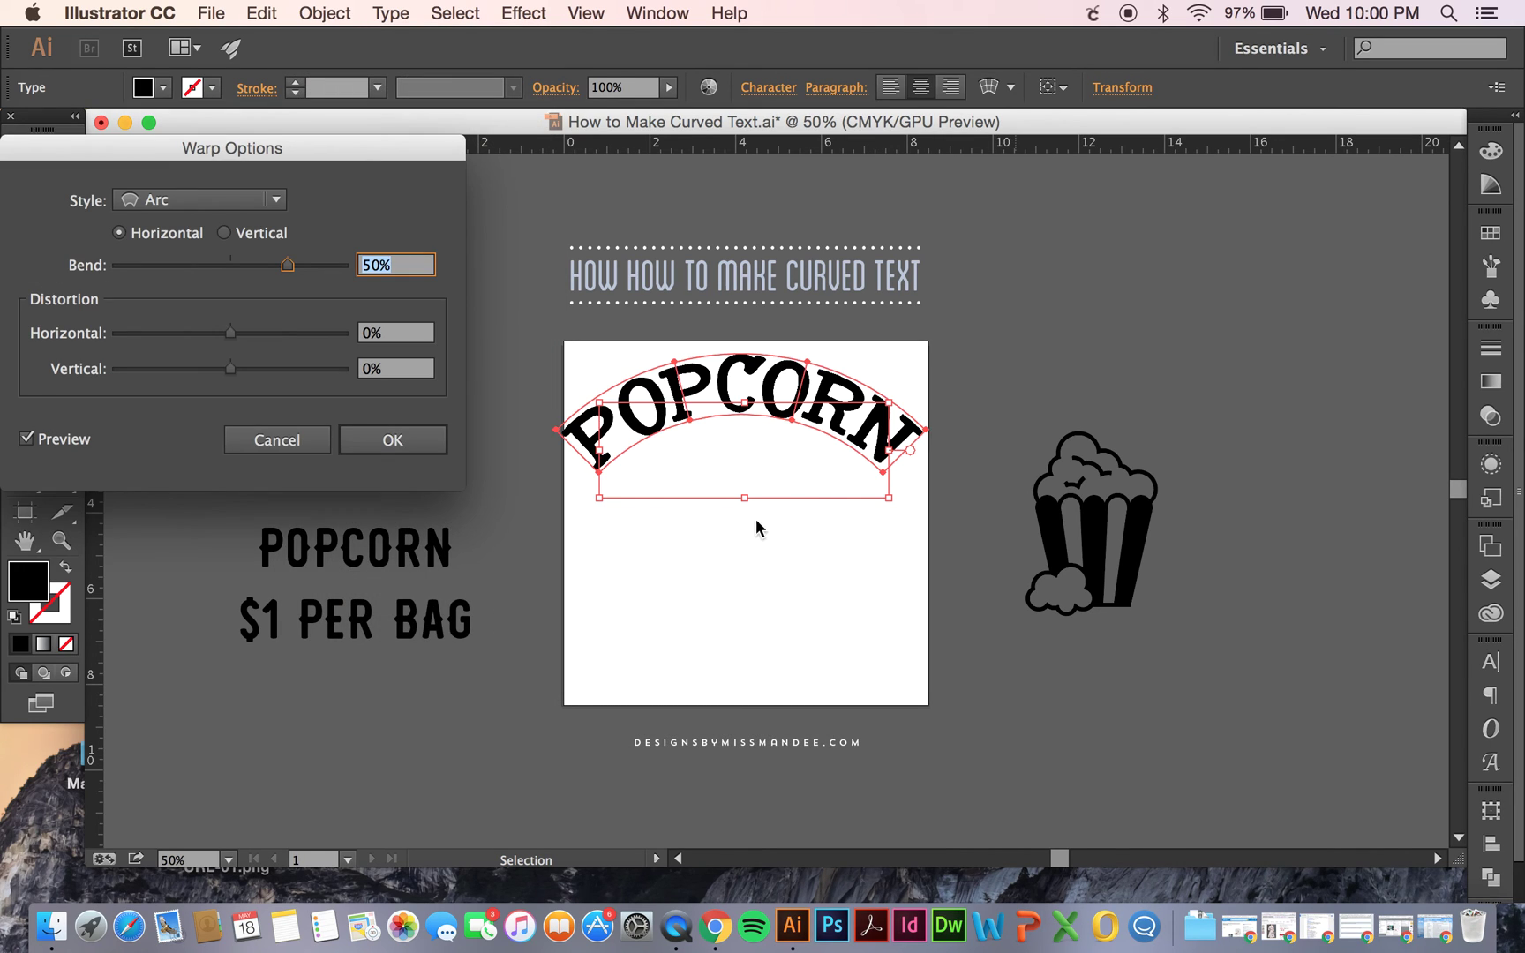
- Keep the Arc warp style, lower its bend, and set horizontal distortion to 0
drag(300, 155, 374, 145)
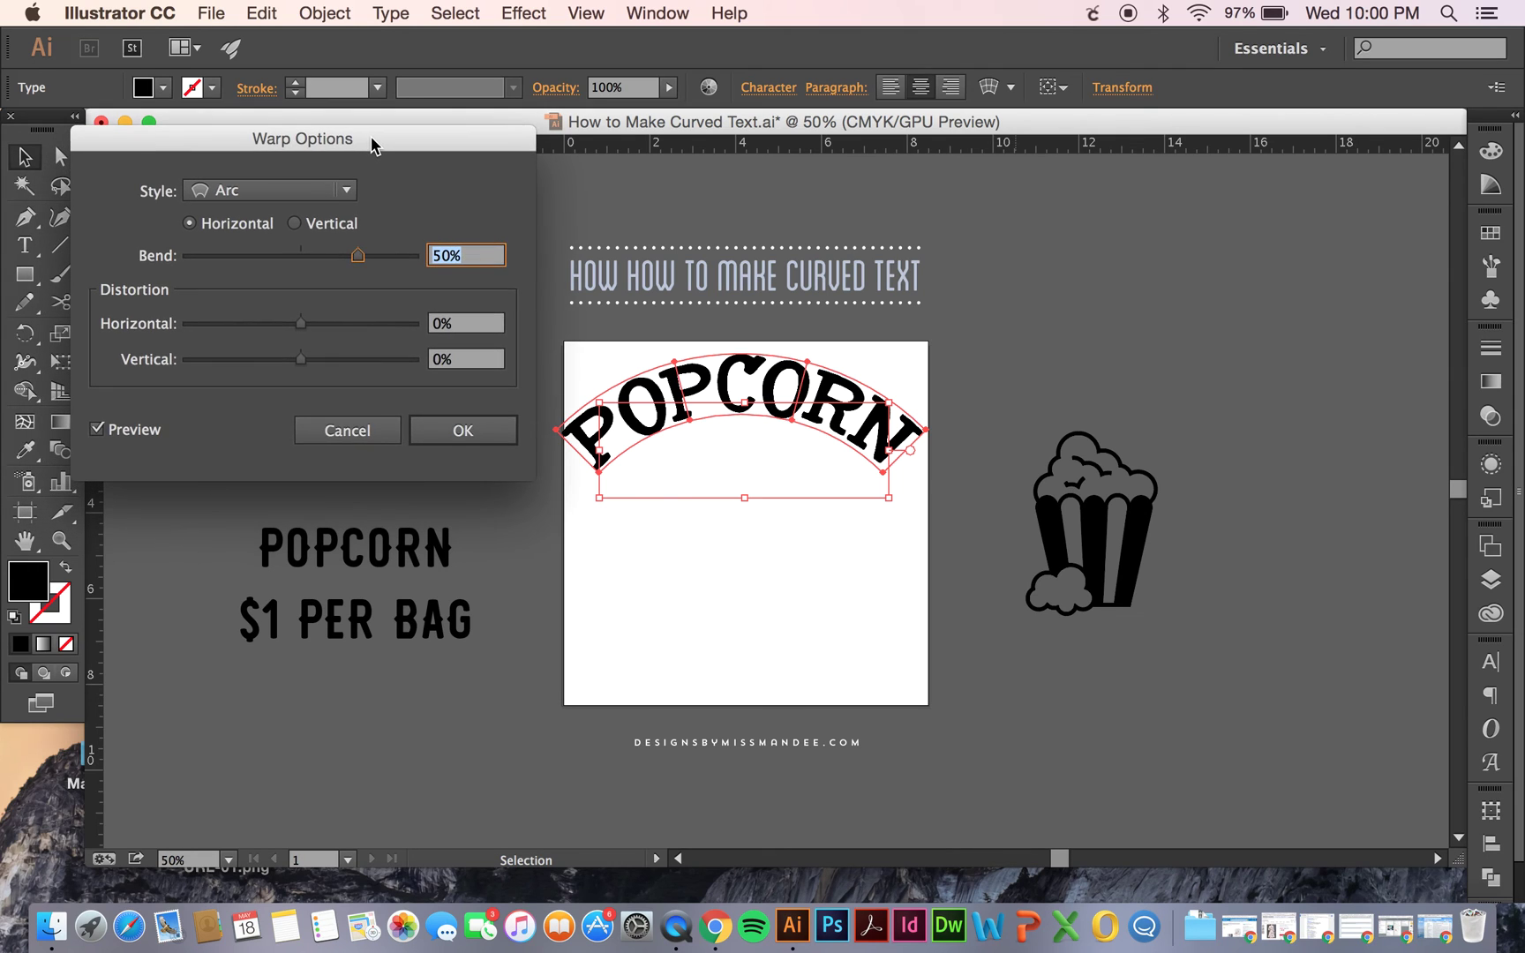
click(334, 188)
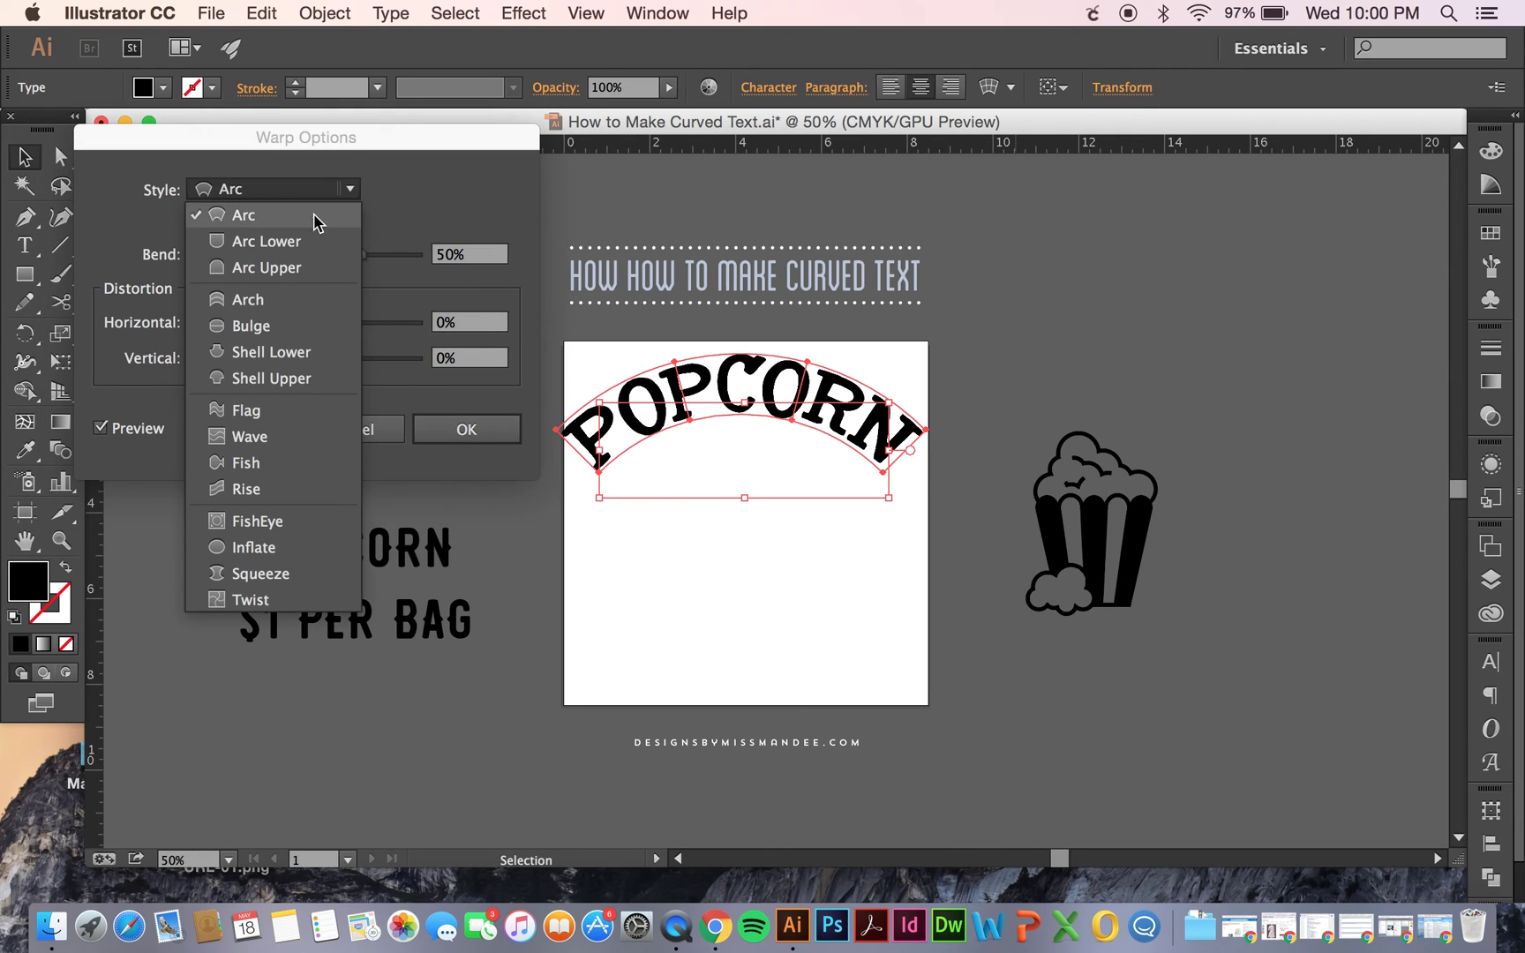
click(309, 216)
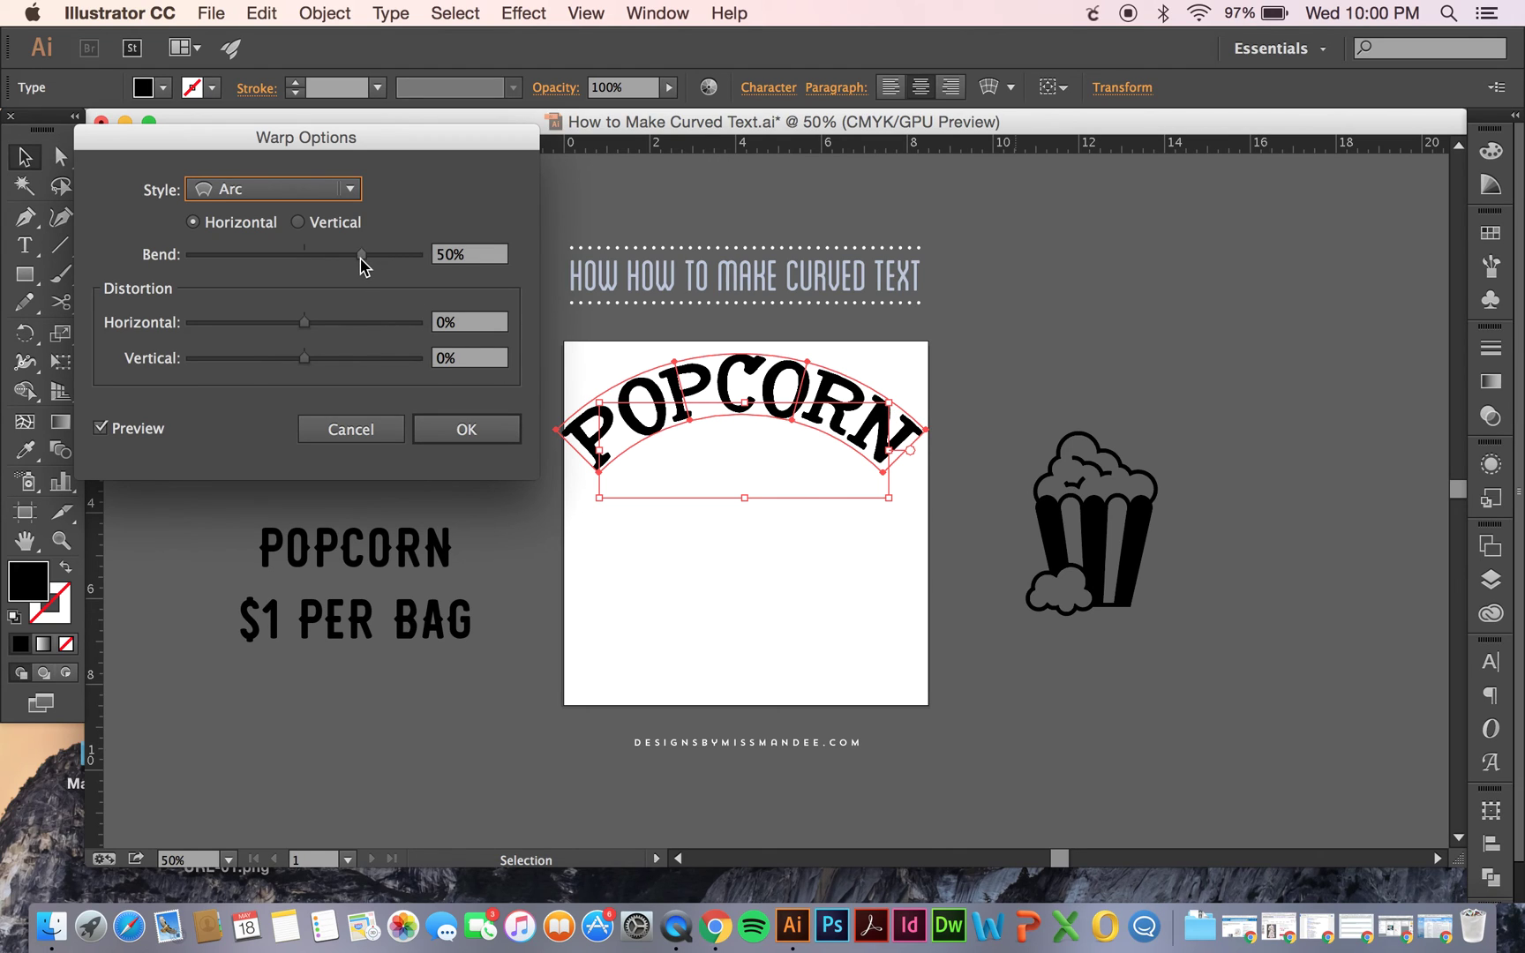
mouse_move(364, 257)
mouse_down()
mouse_move(336, 256)
mouse_move(356, 259)
mouse_up()
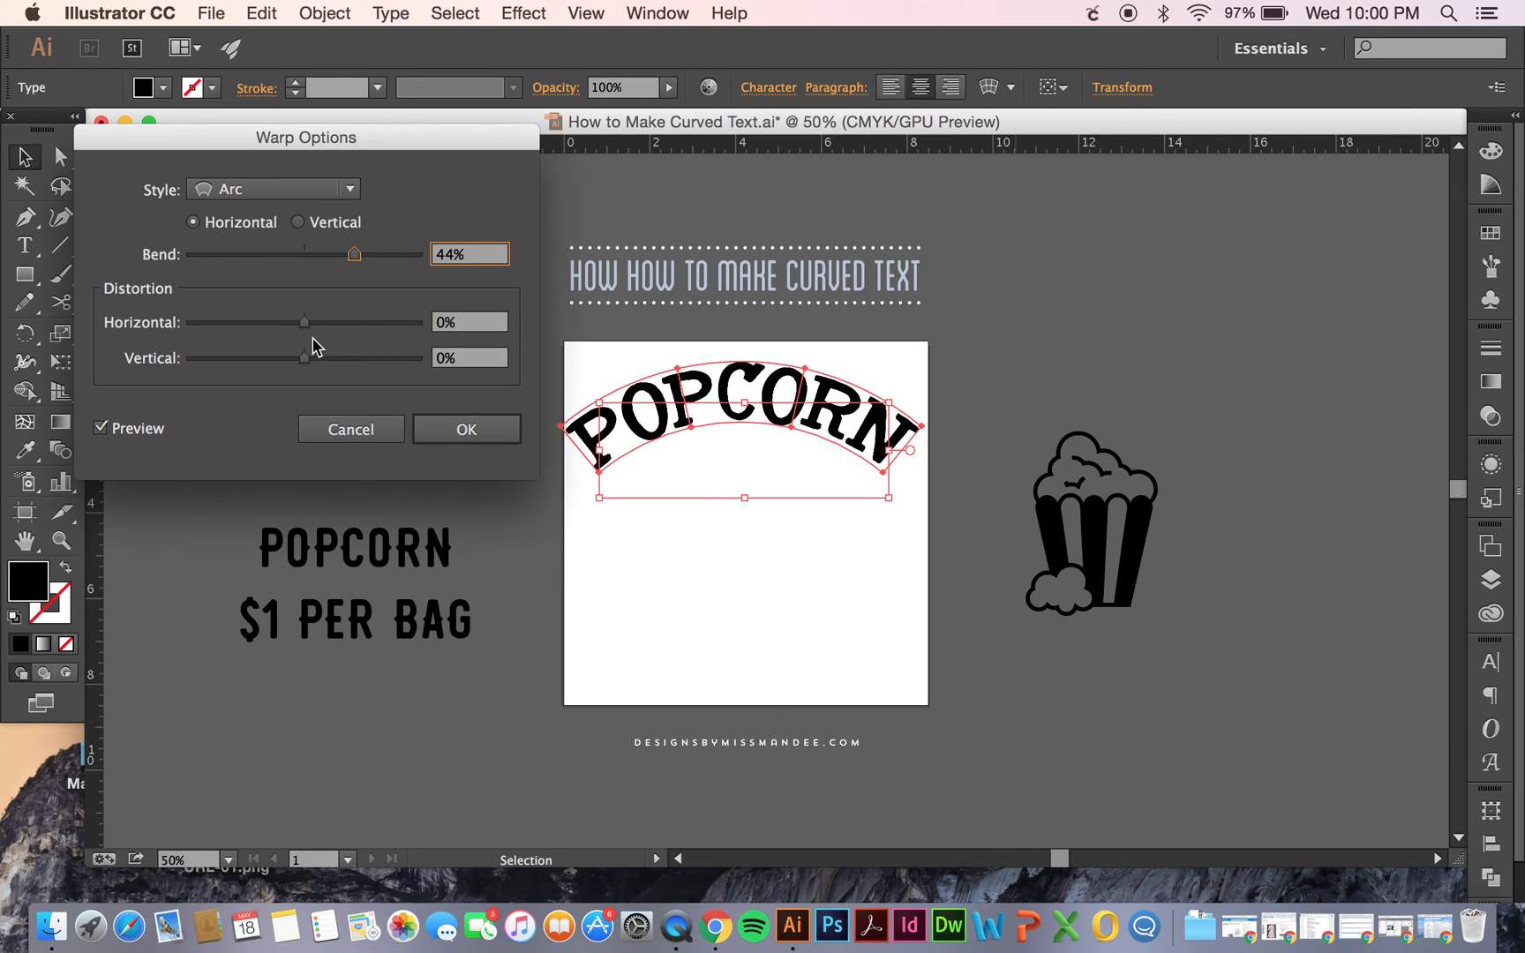
mouse_move(304, 323)
mouse_down()
mouse_move(286, 331)
mouse_move(303, 324)
mouse_up()
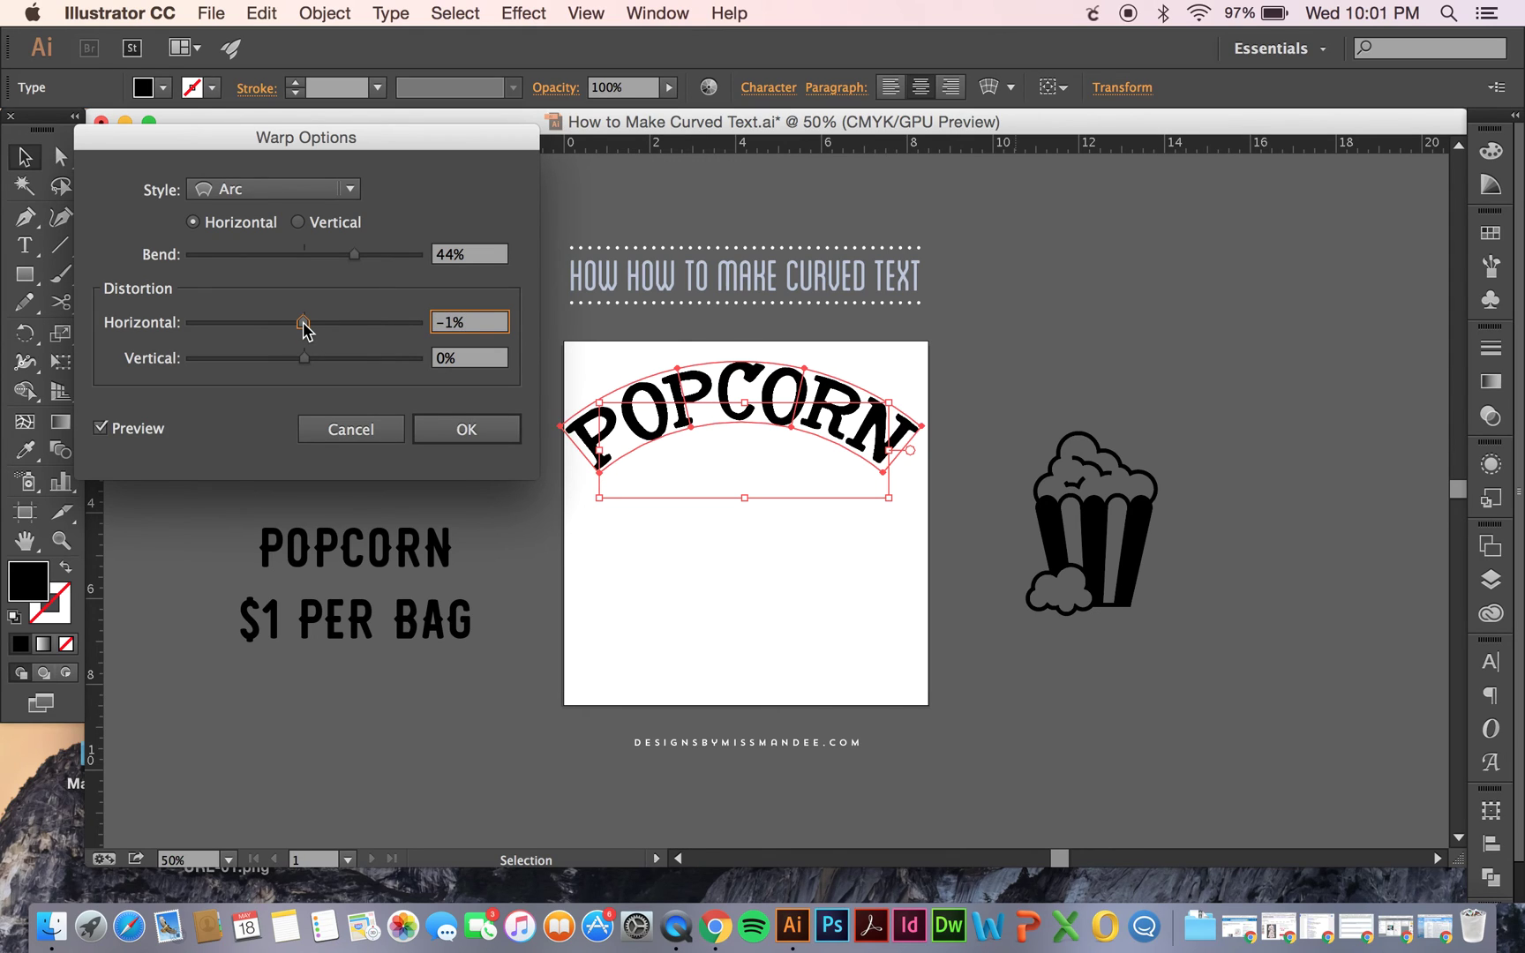
click(473, 326)
key(super+a)
text(0)
- Switch the warp style to Arch with a 38% bend and apply it to POPCORN
click(341, 189)
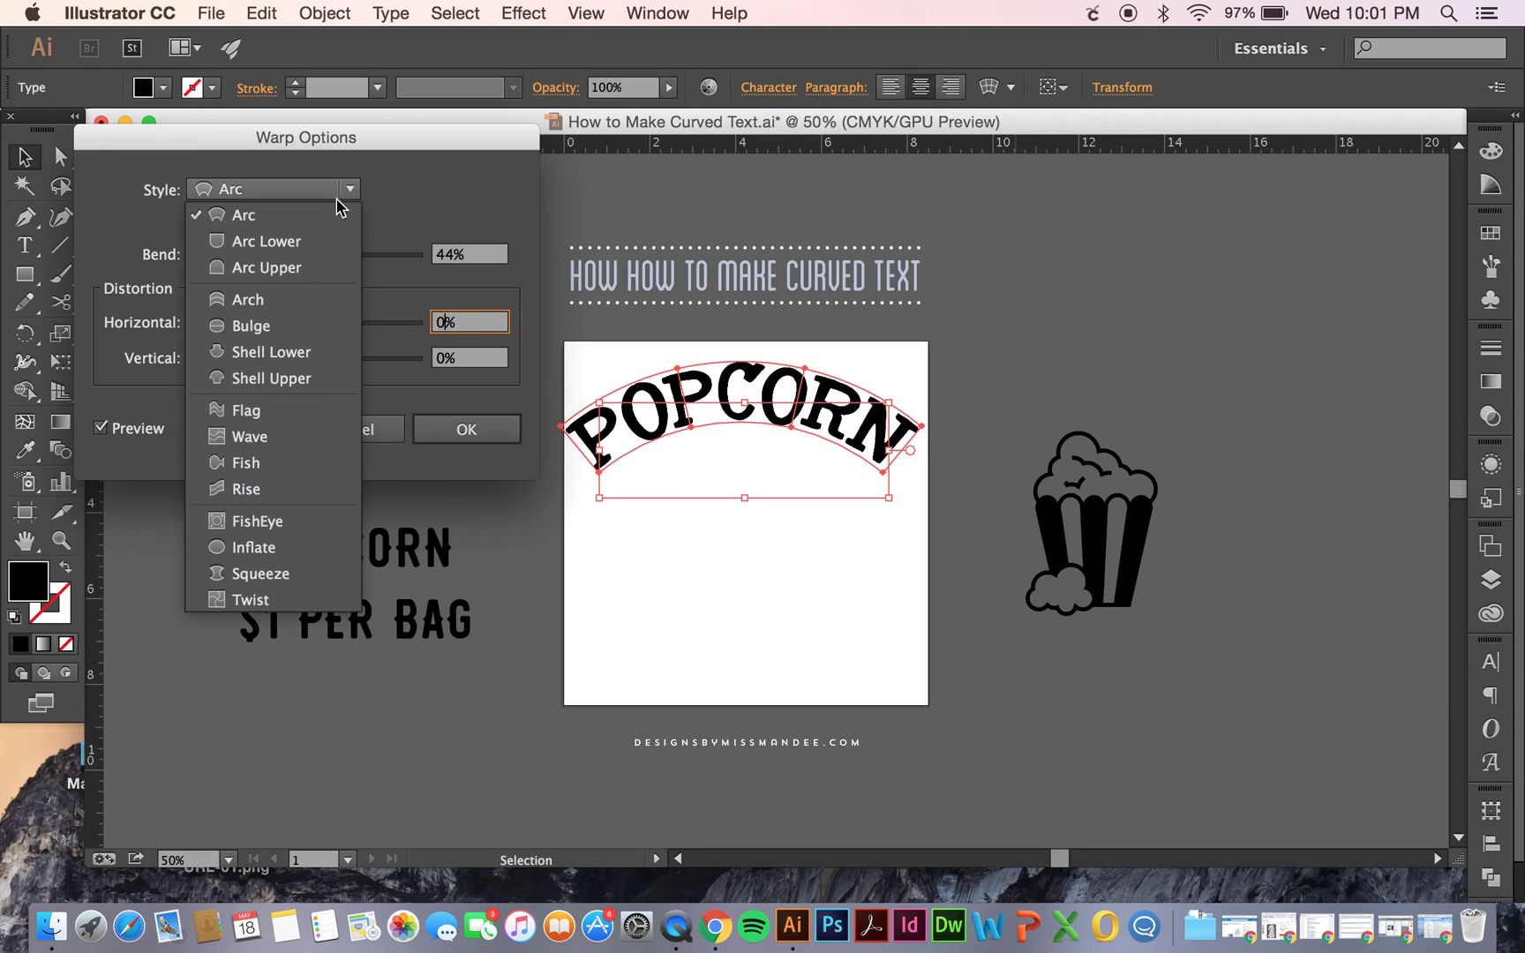
click(287, 302)
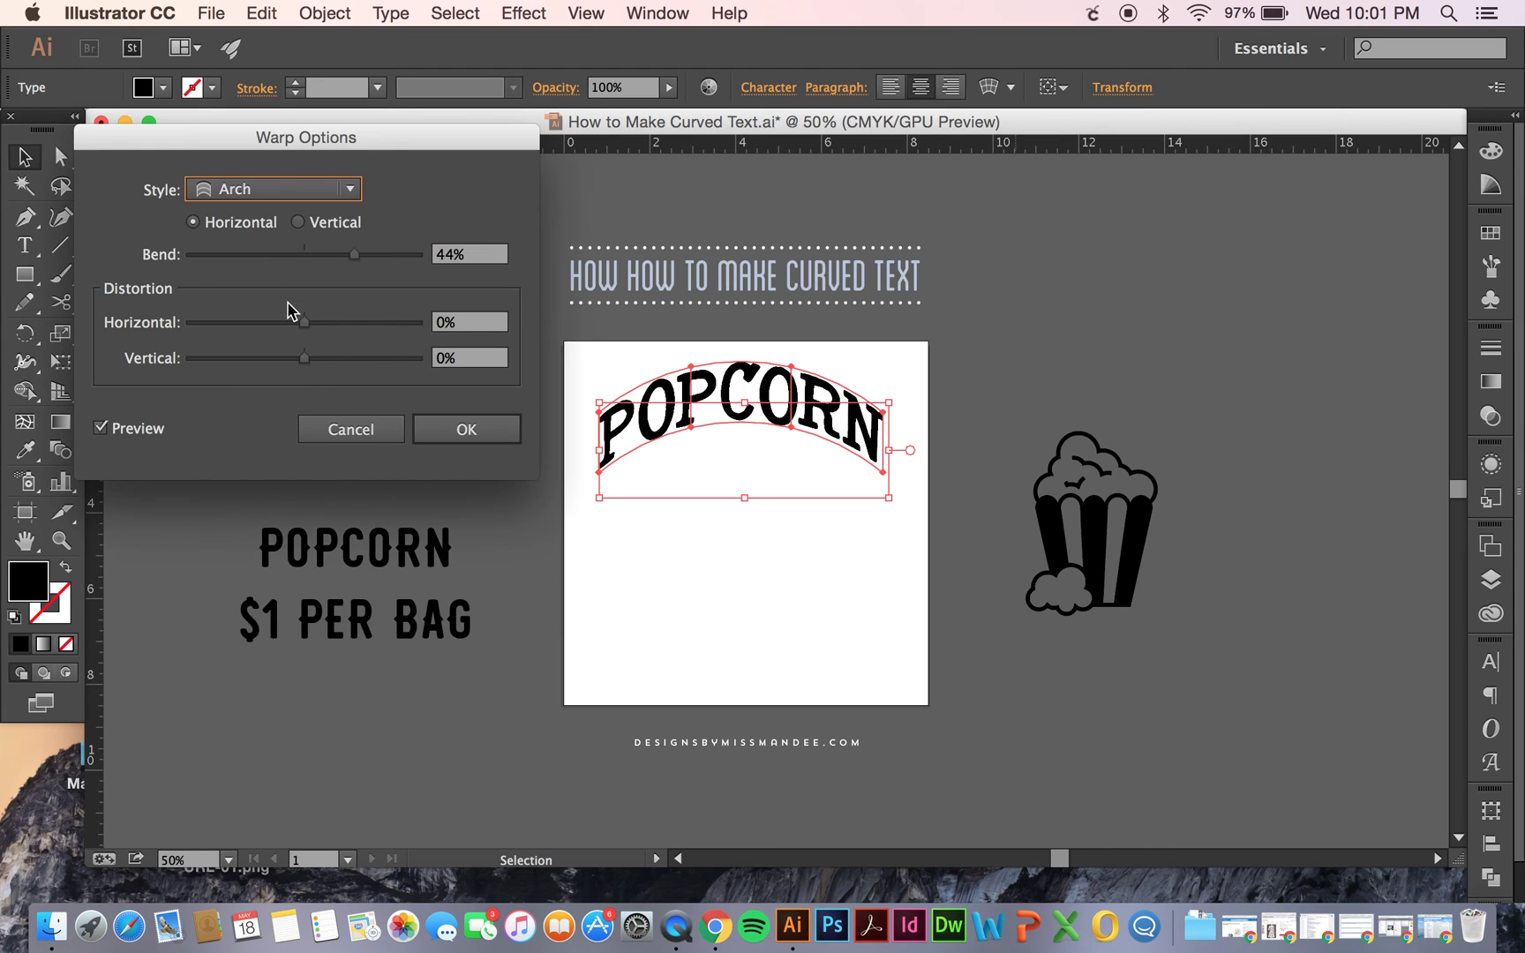
click(356, 256)
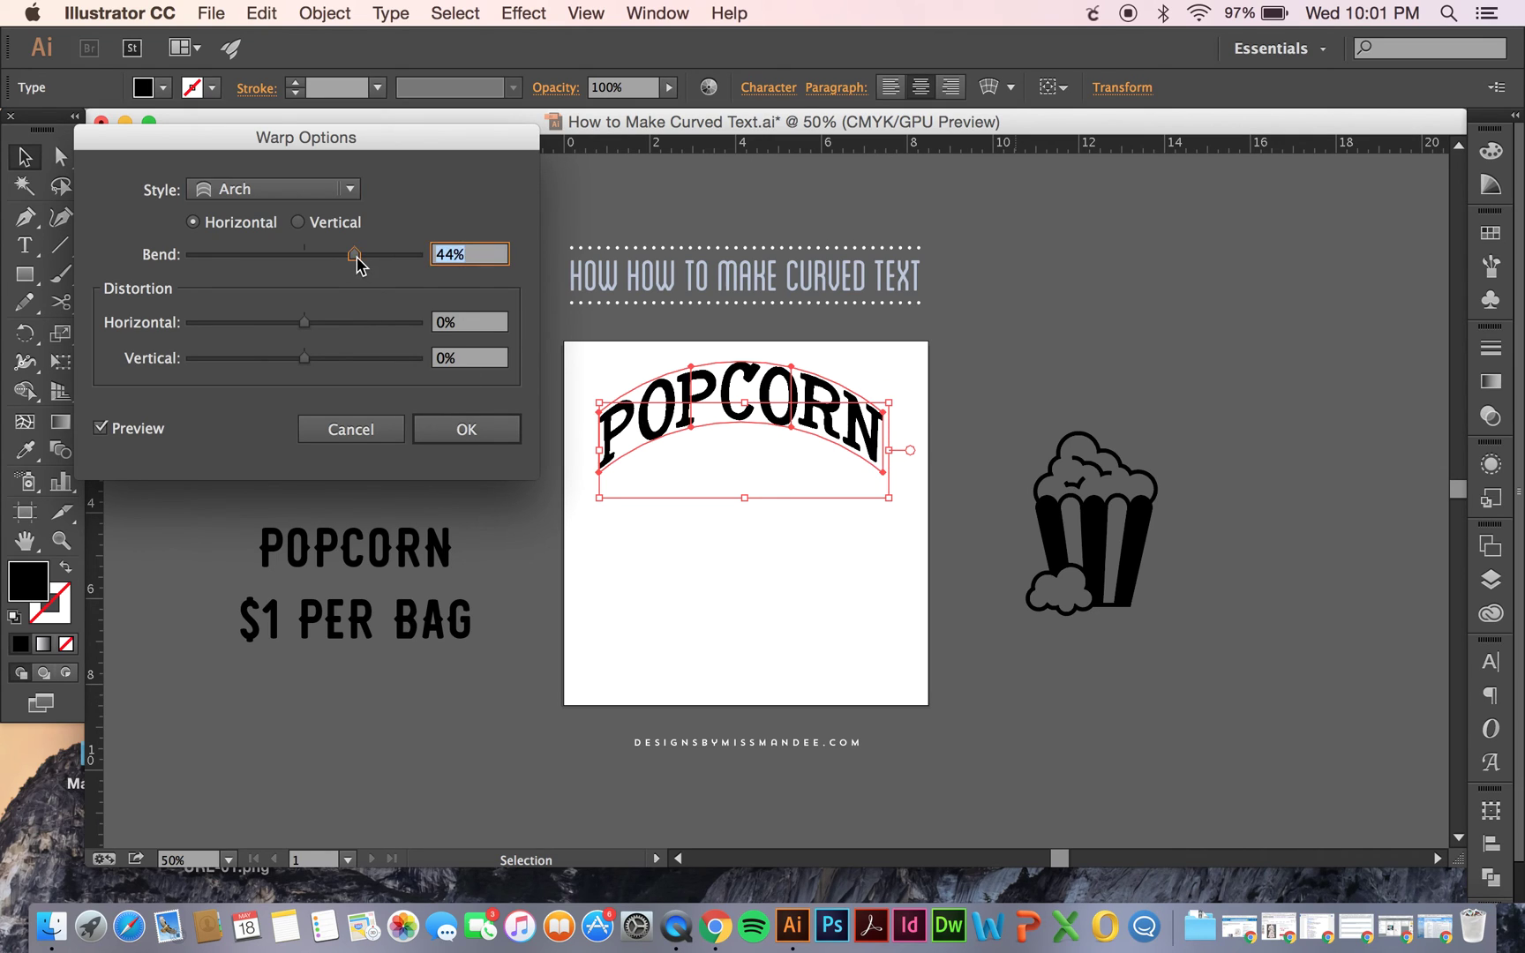
mouse_move(357, 256)
mouse_down()
mouse_move(372, 254)
mouse_move(349, 256)
mouse_up()
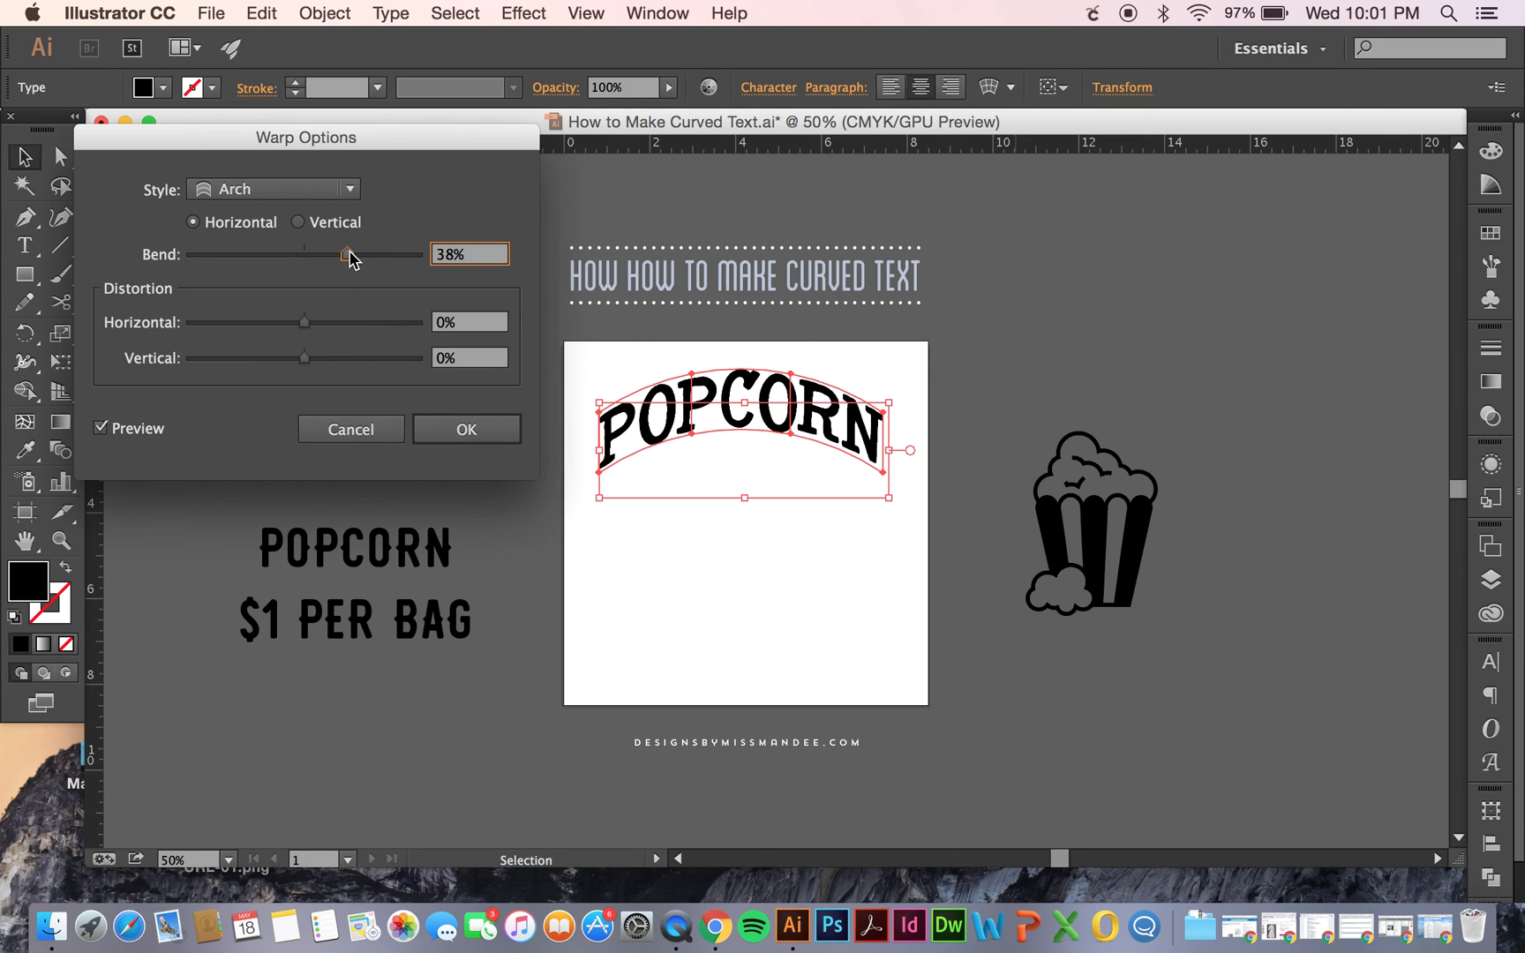
click(490, 433)
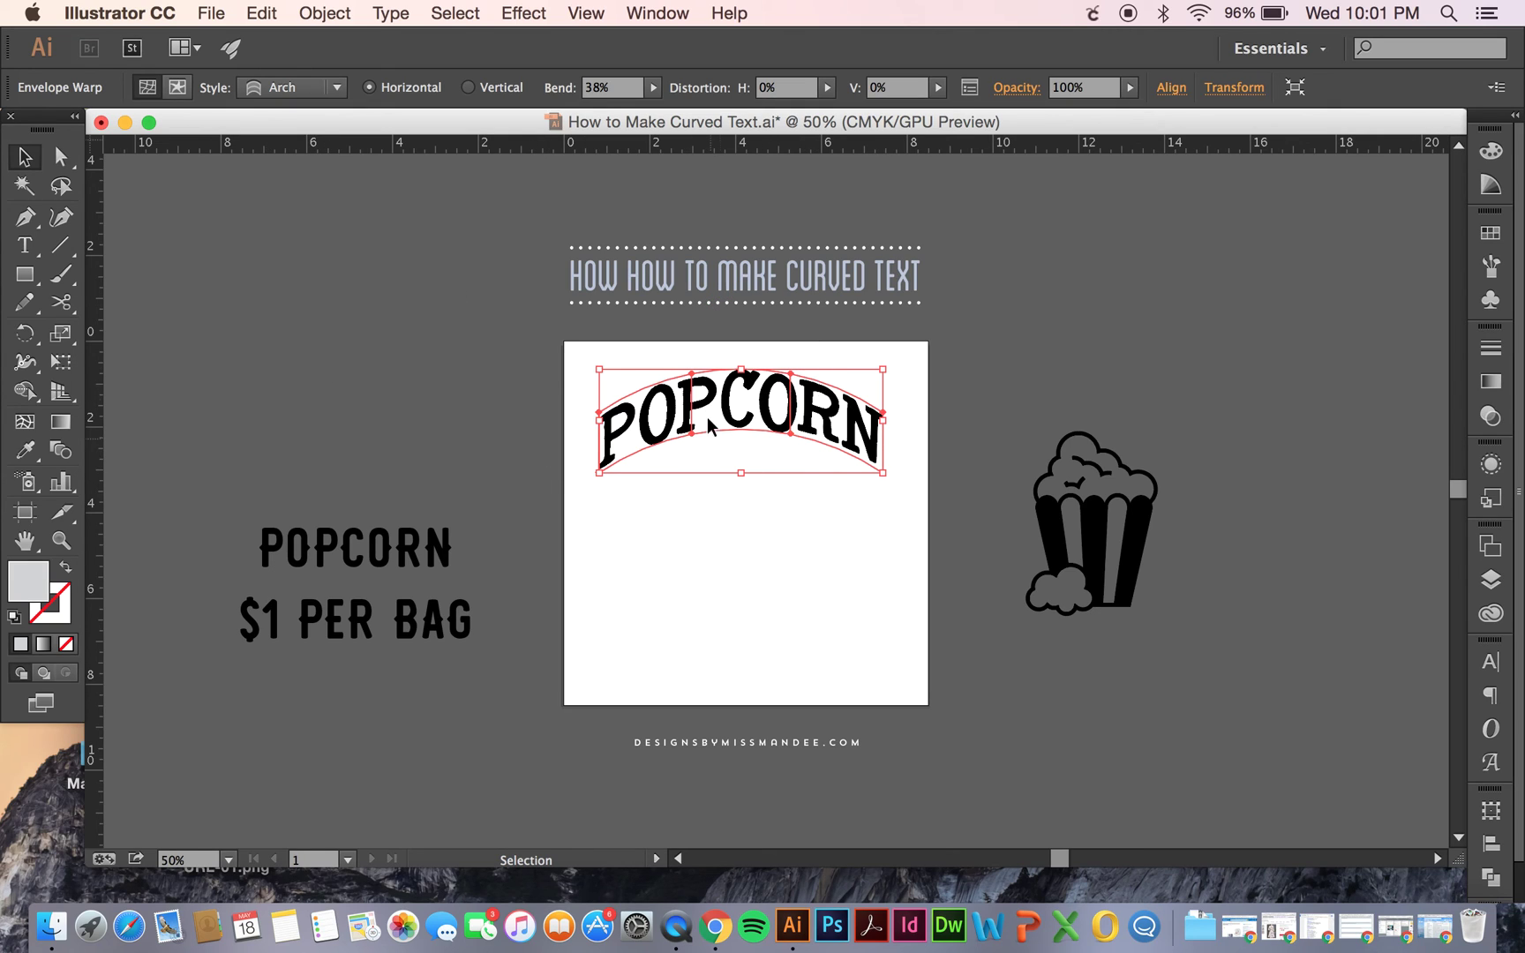
- Drag POPCORN's lower envelope mesh points down so the letters stretch taller toward the ends
click(62, 159)
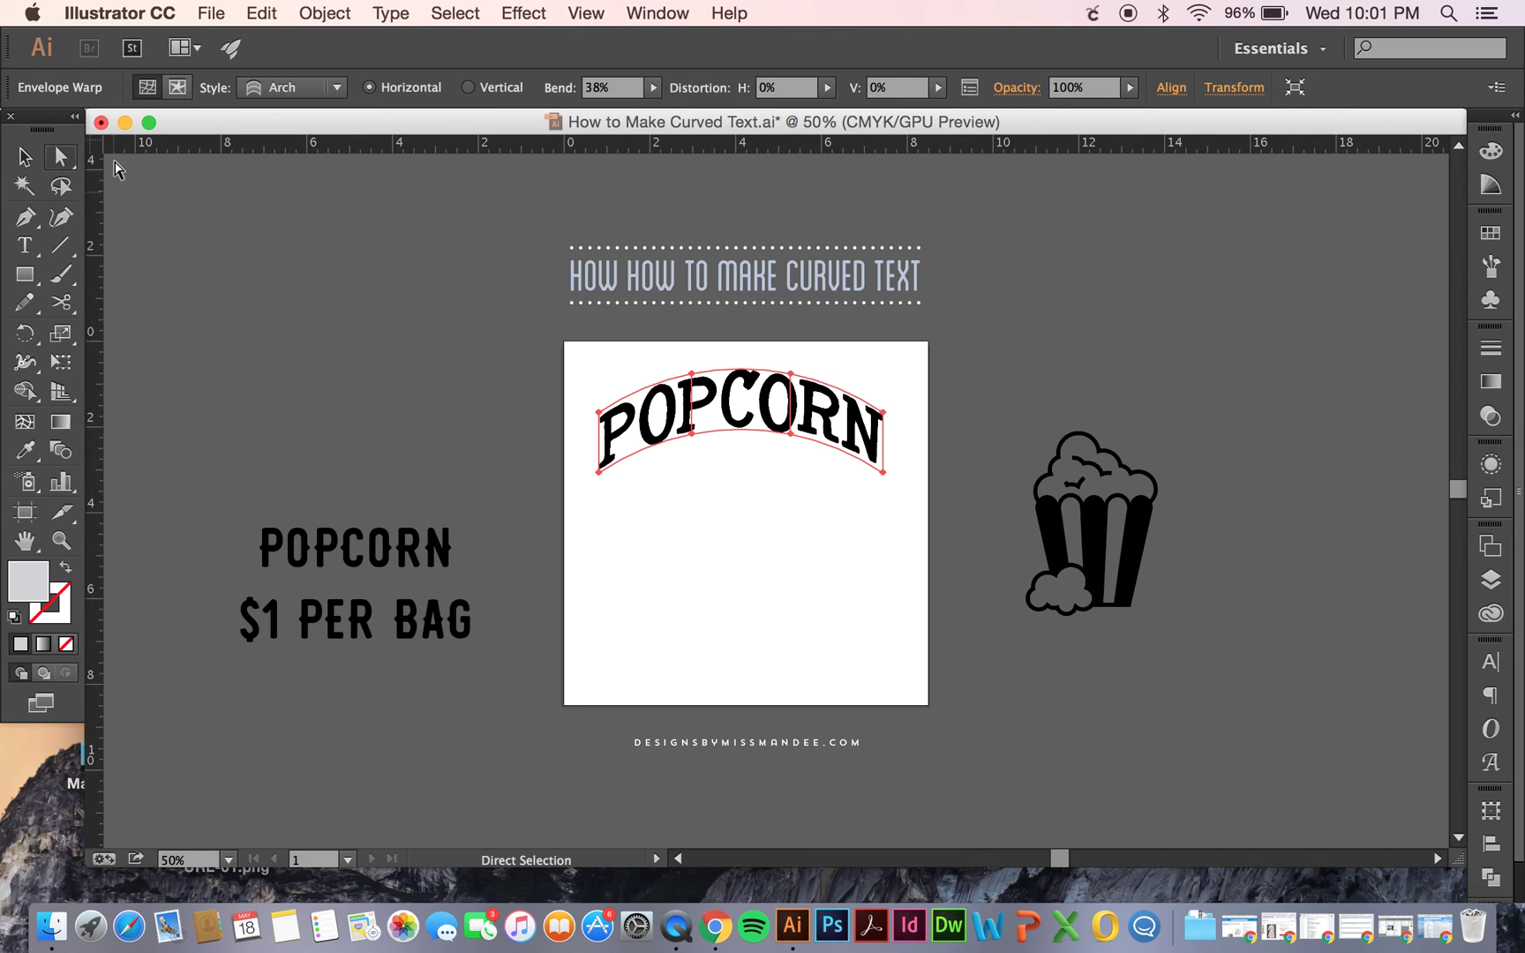
click(691, 433)
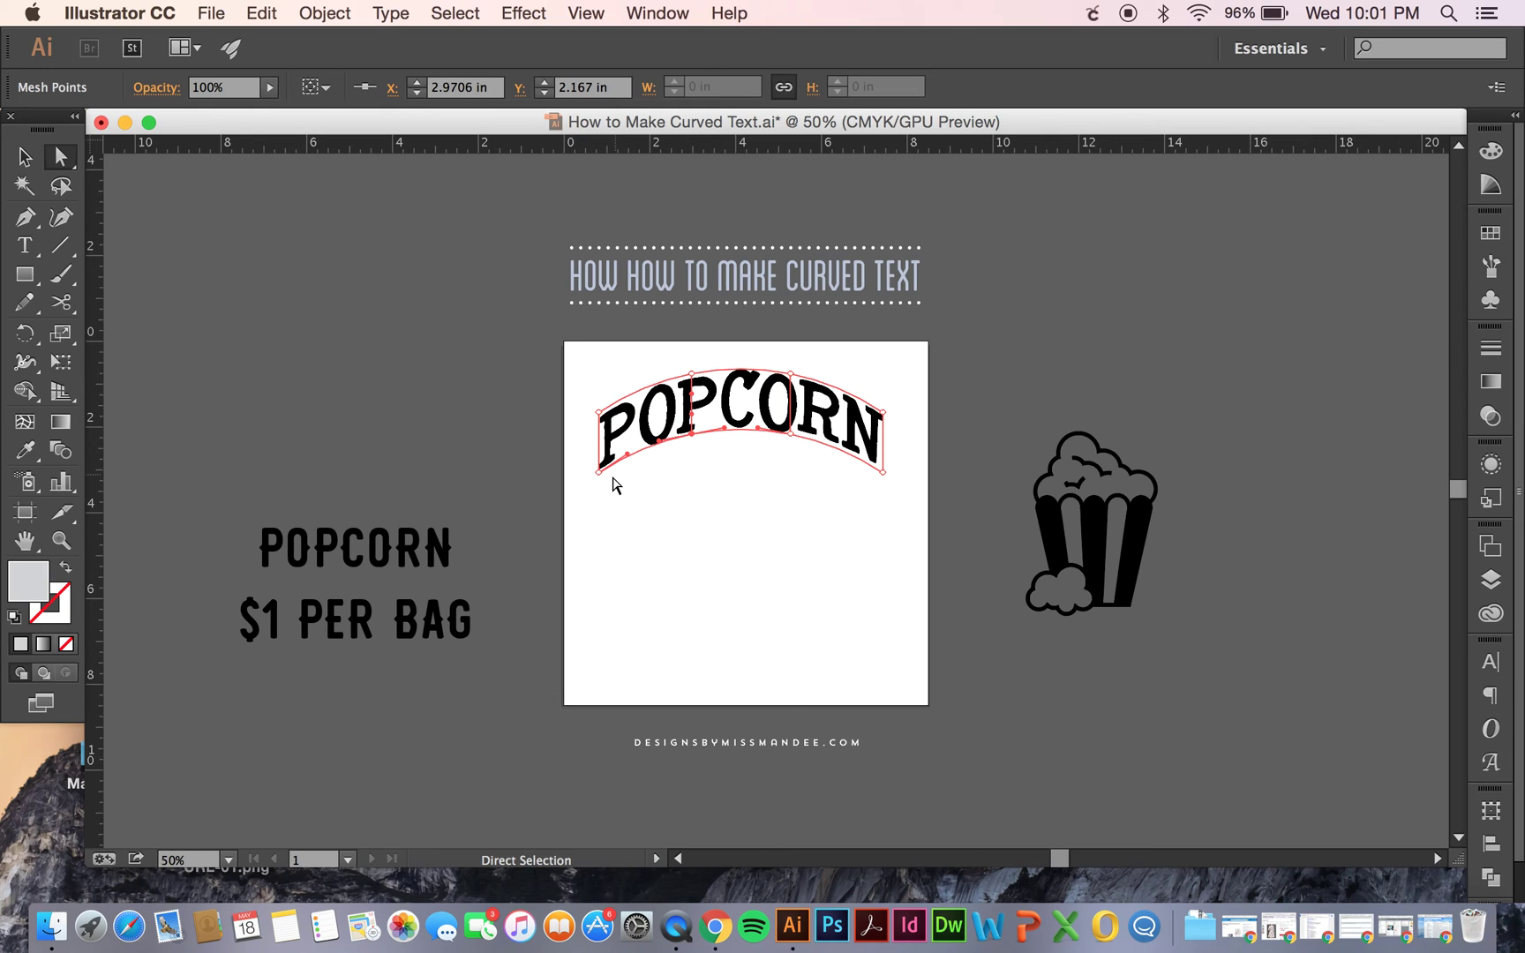
click(790, 435)
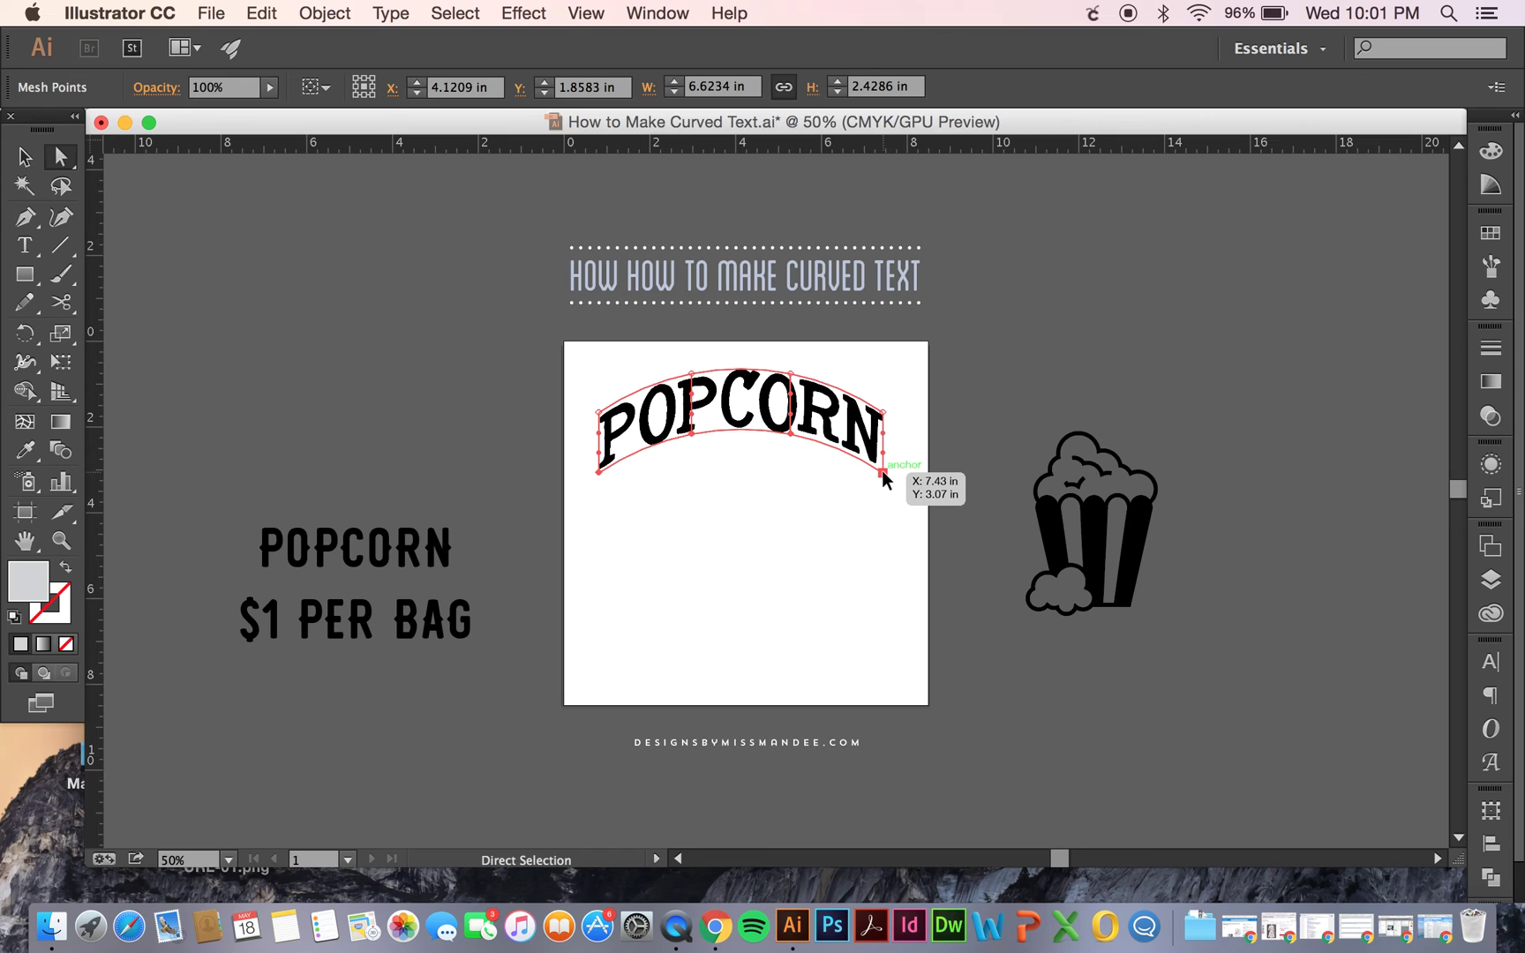
drag(881, 470, 883, 500)
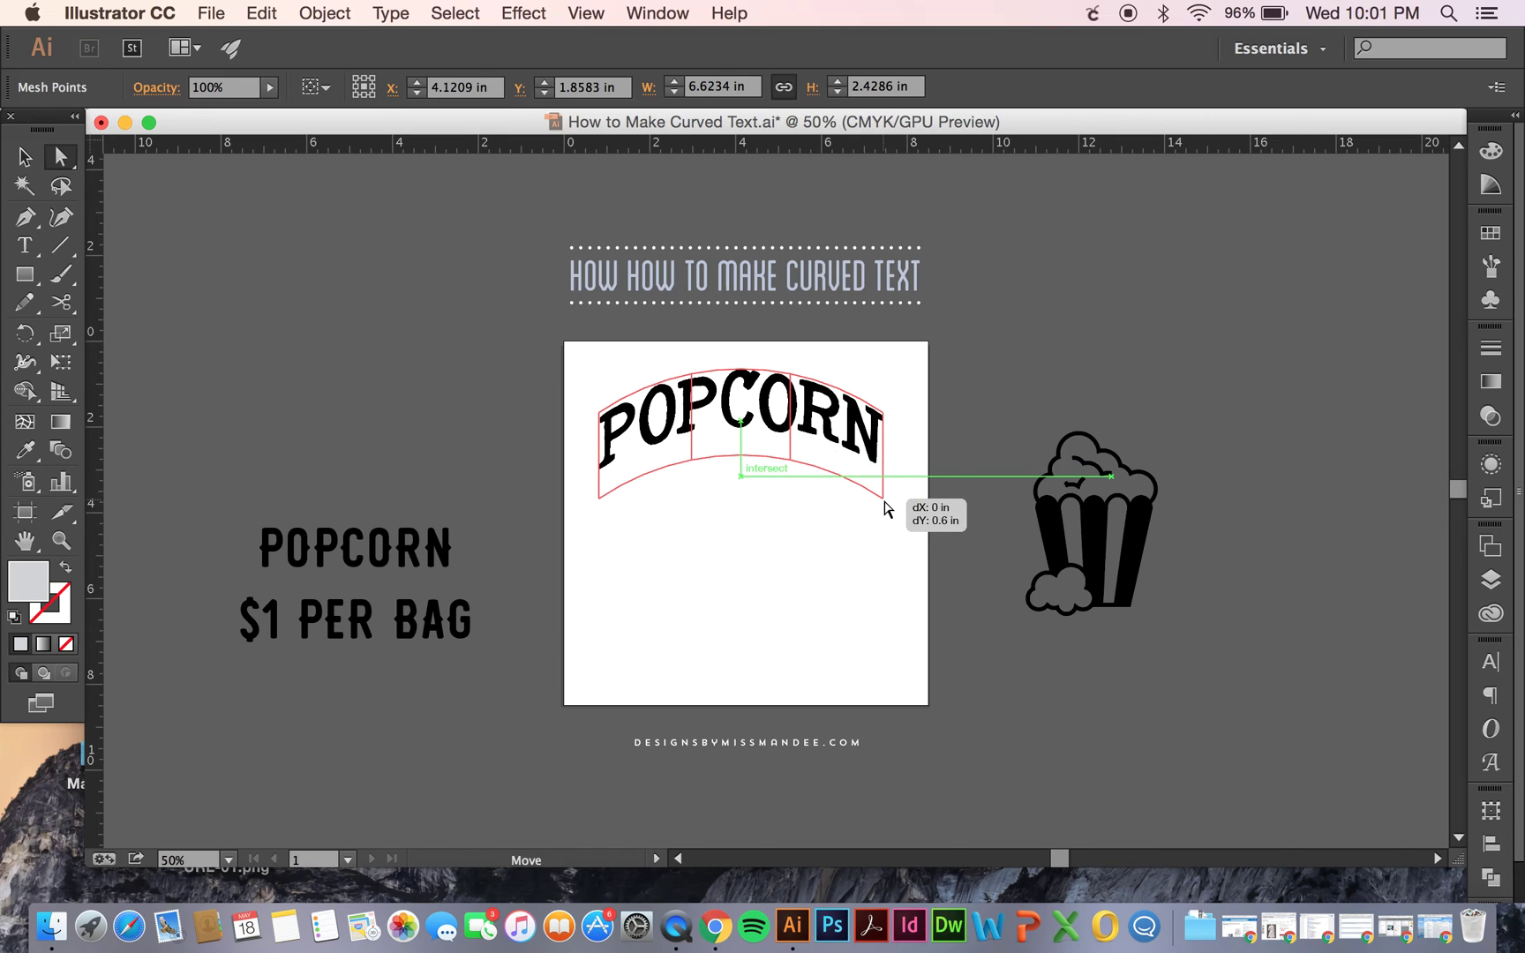
click(841, 567)
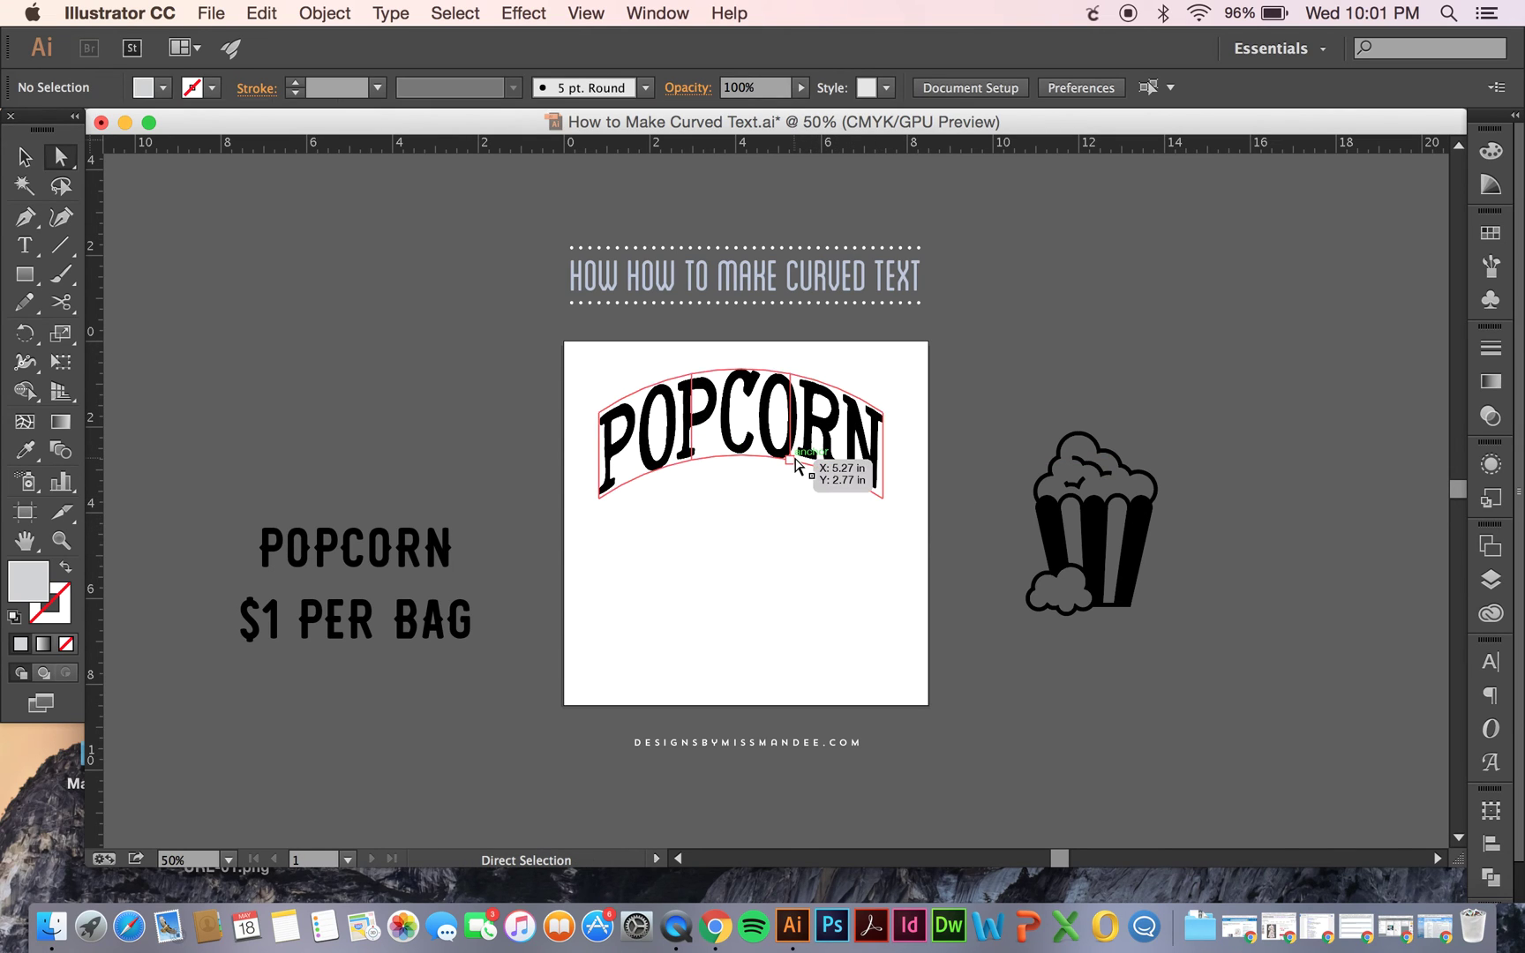
mouse_move(795, 459)
mouse_down()
mouse_move(817, 432)
mouse_move(792, 431)
mouse_up()
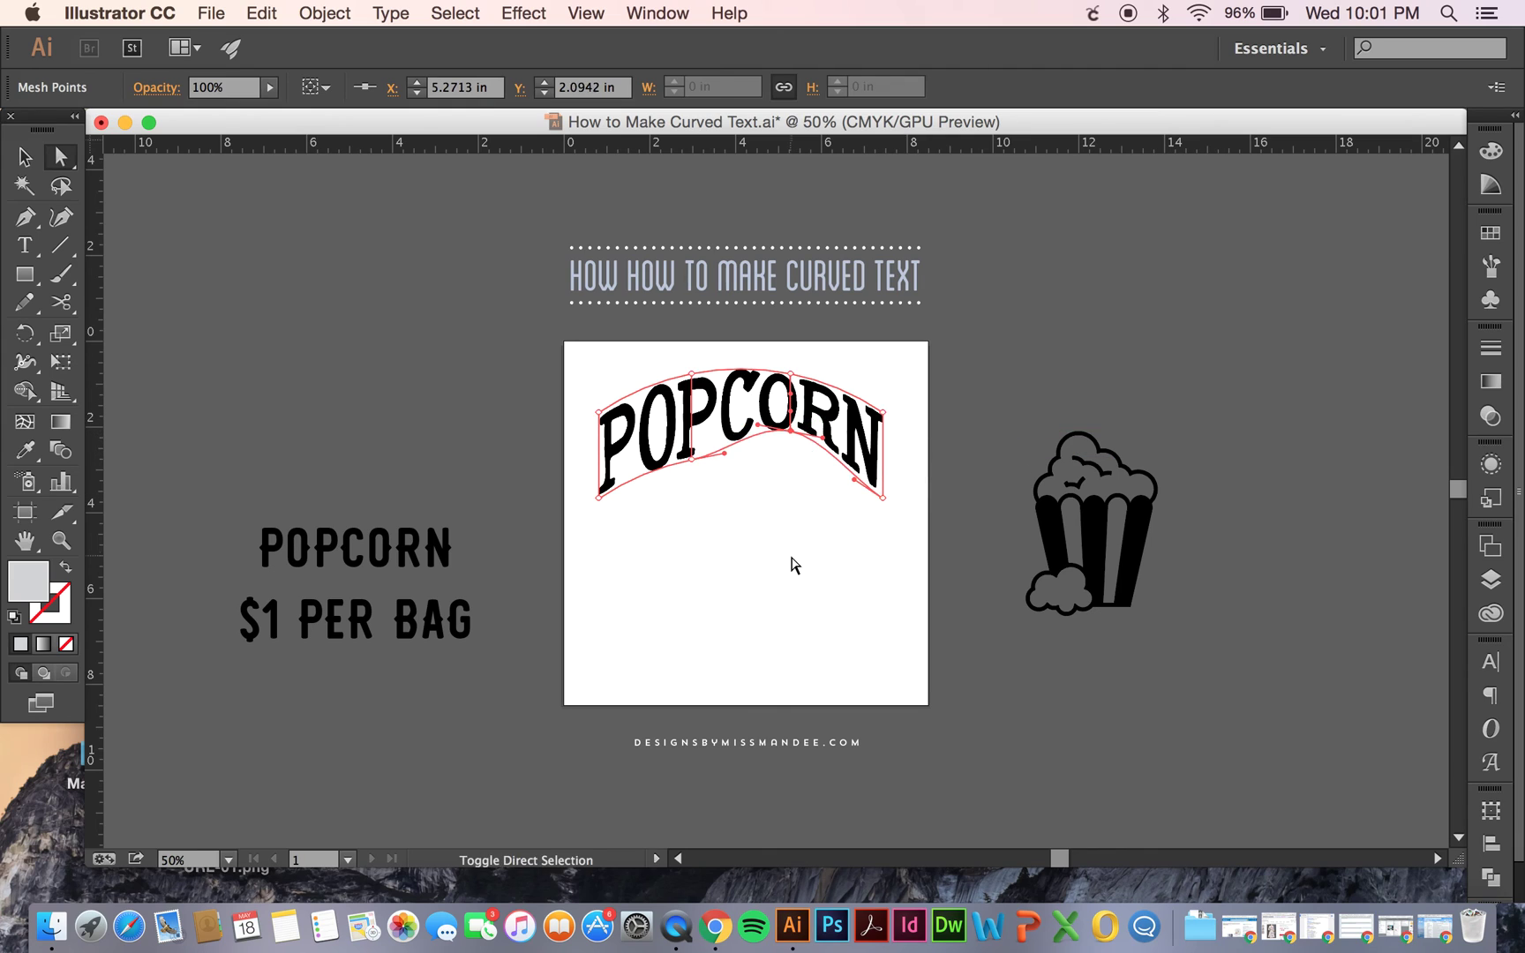
click(793, 565)
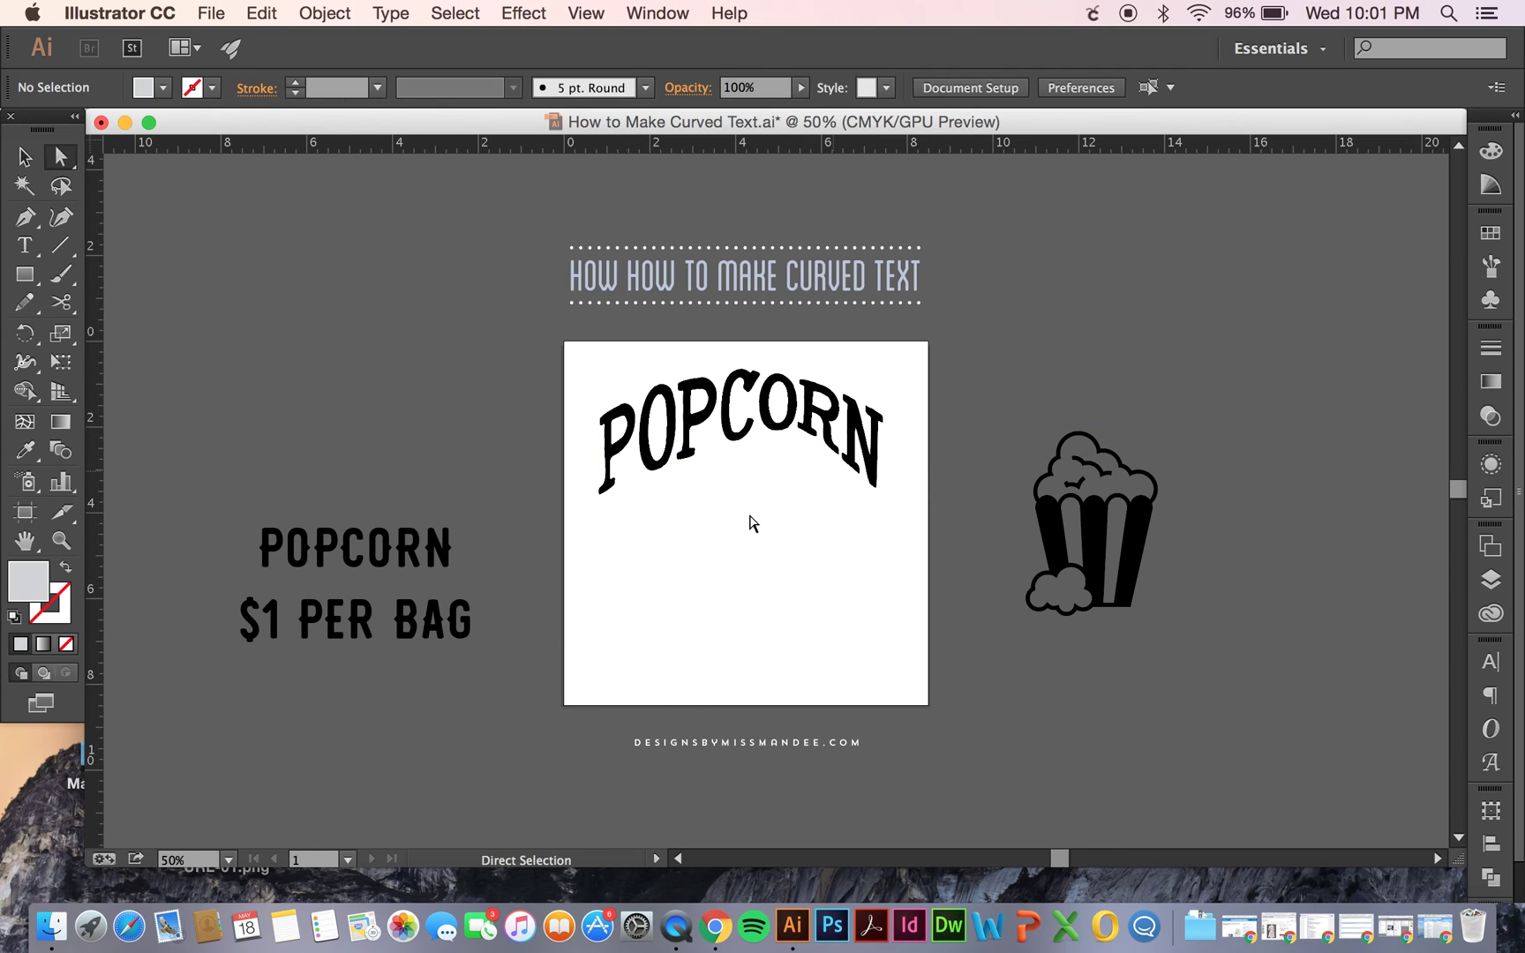
key(super+z)
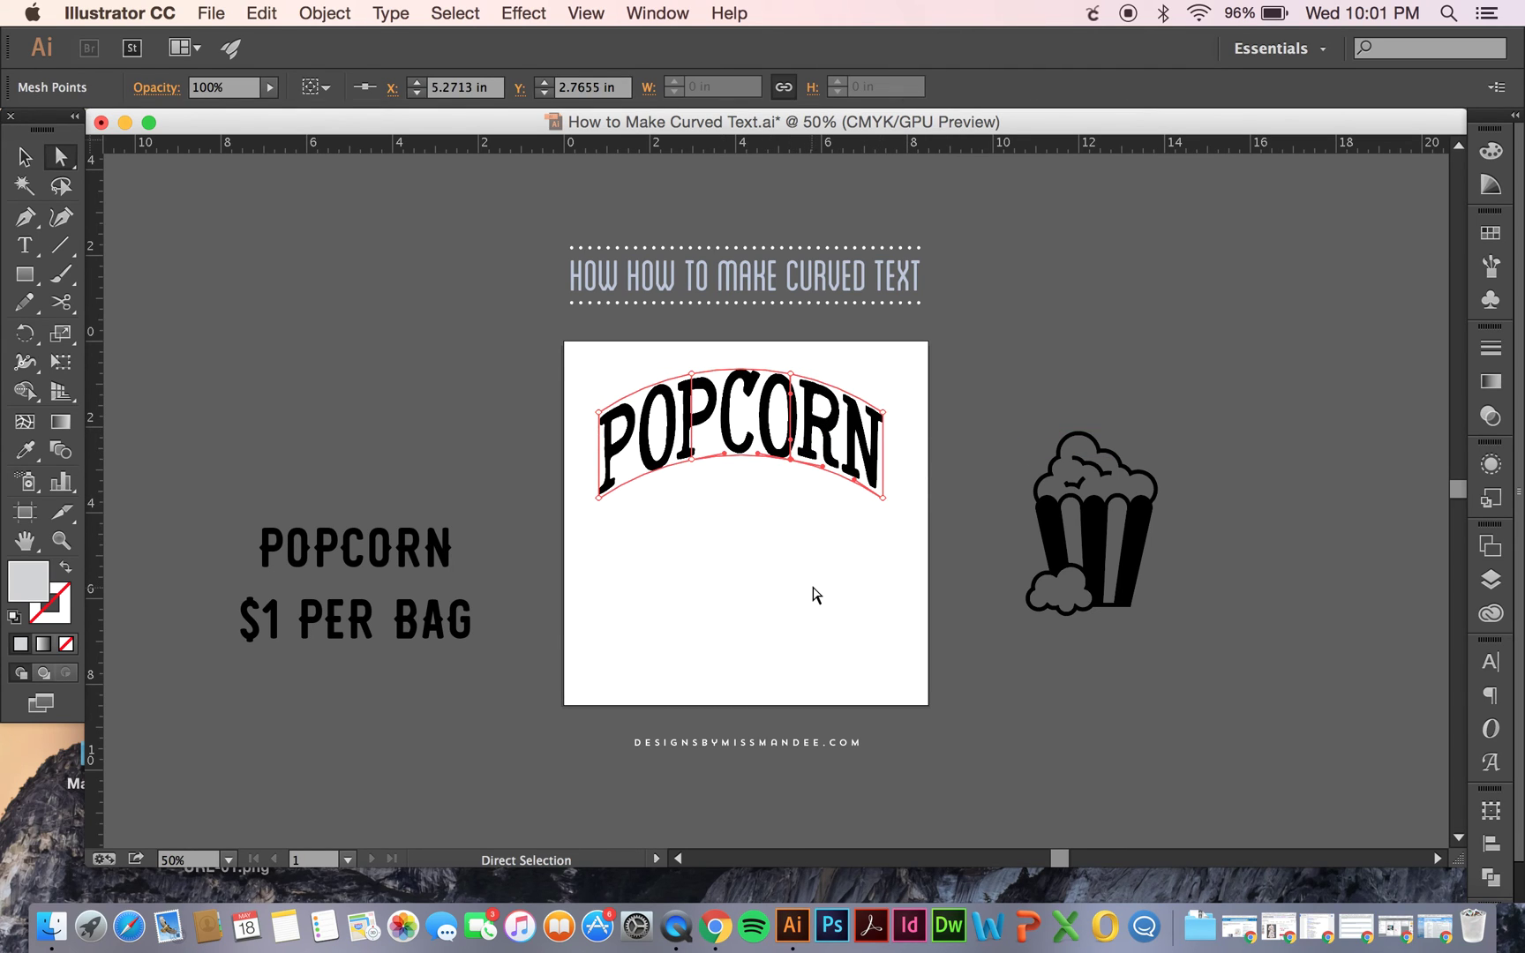
click(822, 595)
- Leave the popcorn icon beside the artboard and move the arched POPCORN off to the left
key(v)
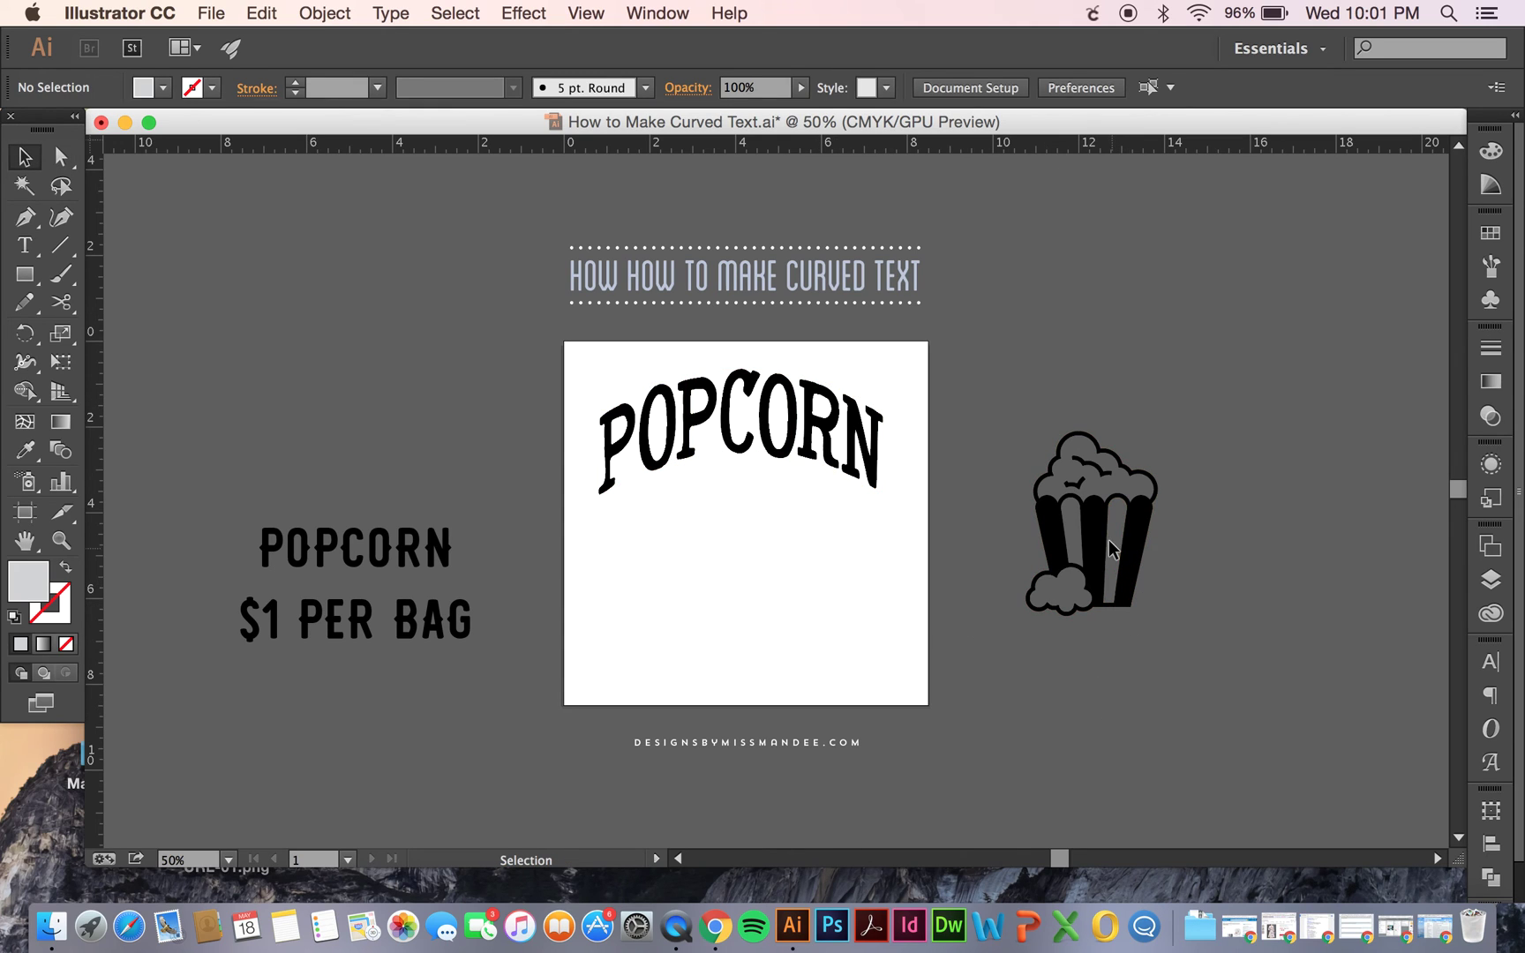
drag(1092, 533, 747, 583)
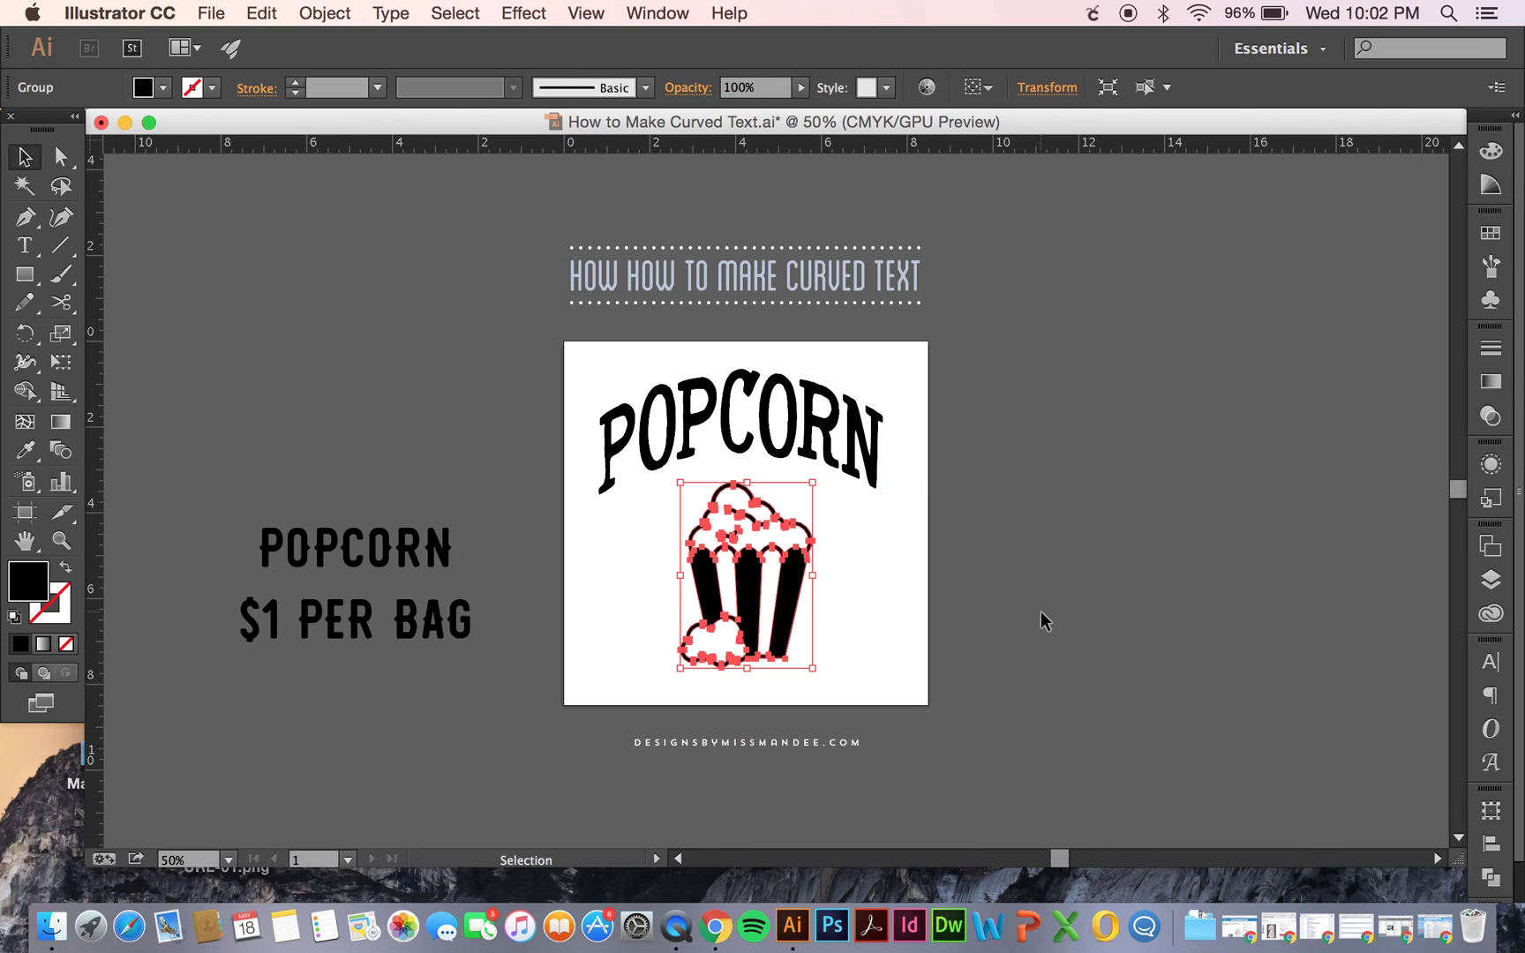
click(1028, 616)
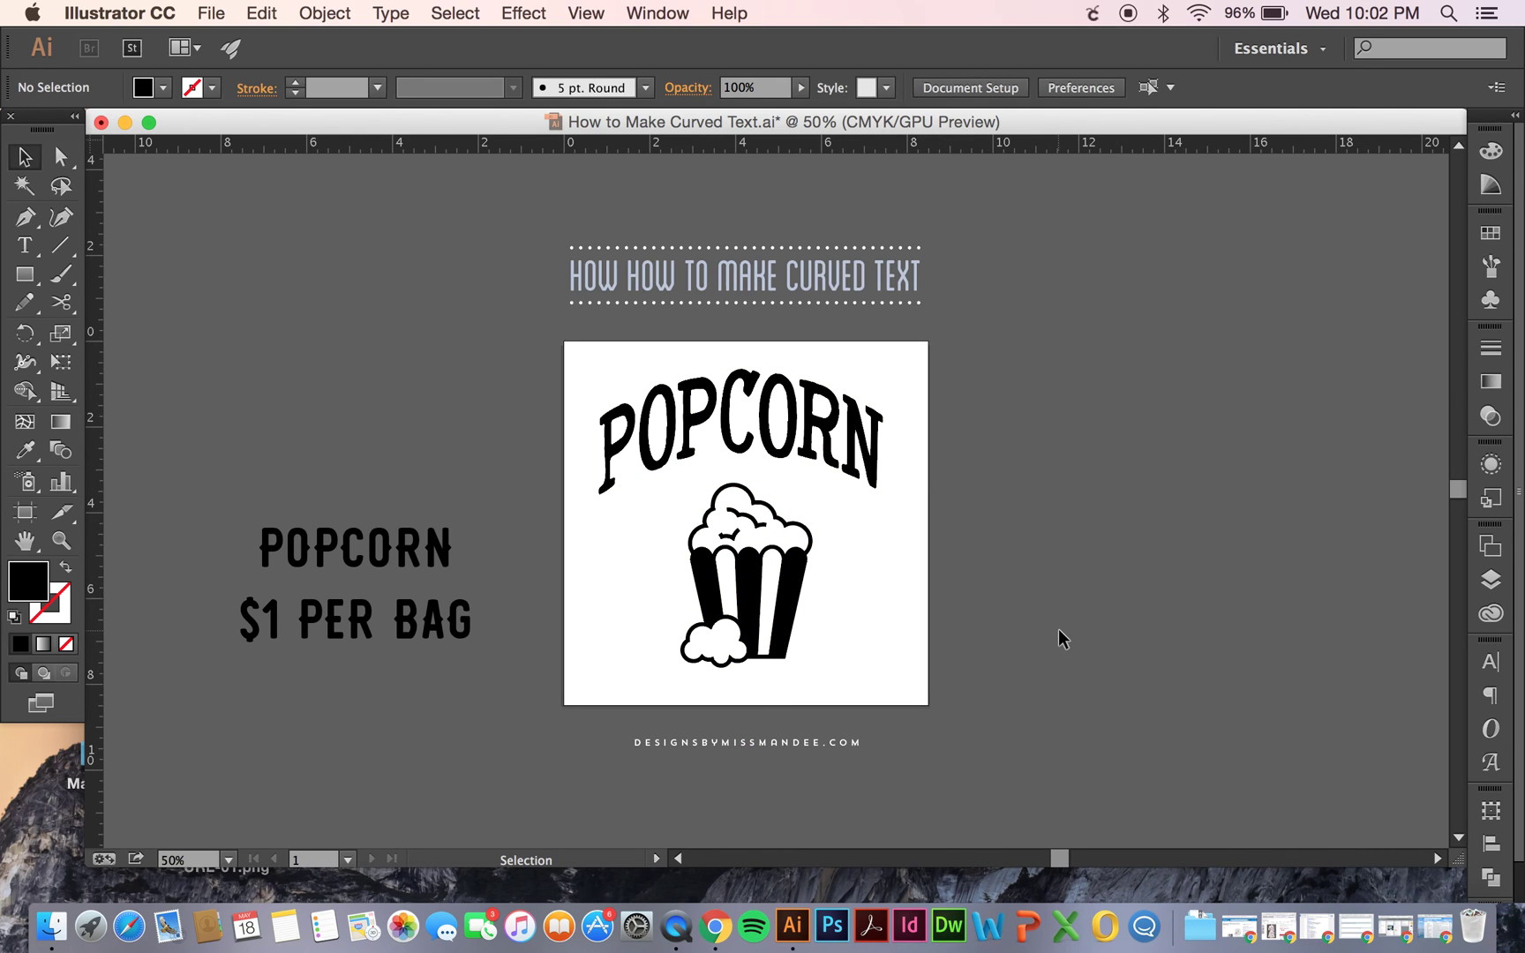
key(super+z)
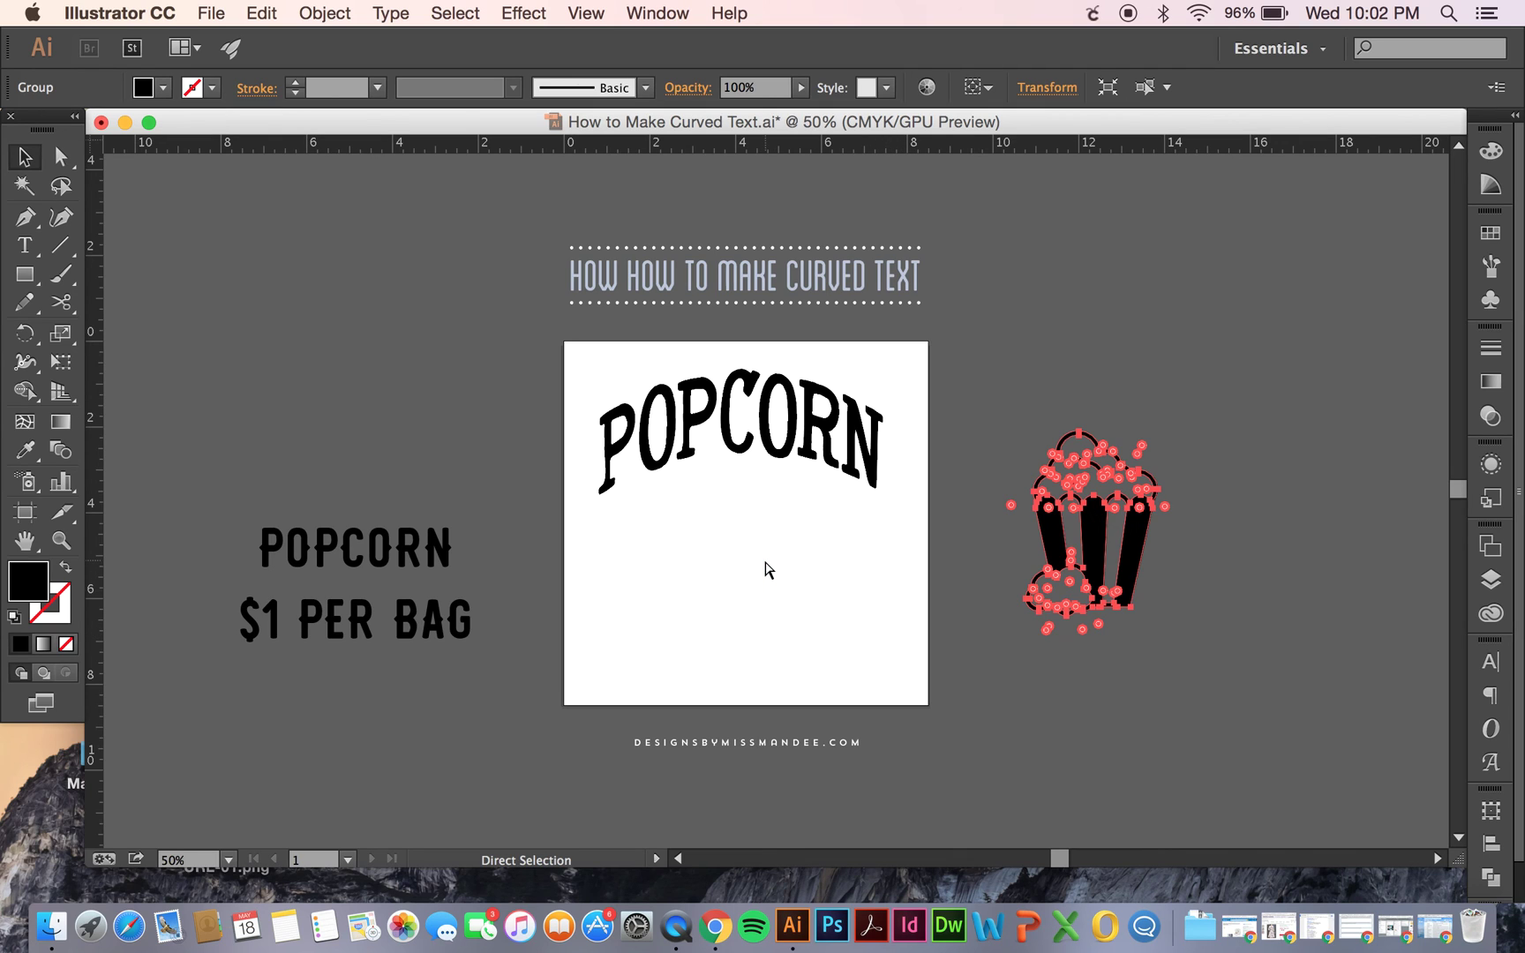
key(v)
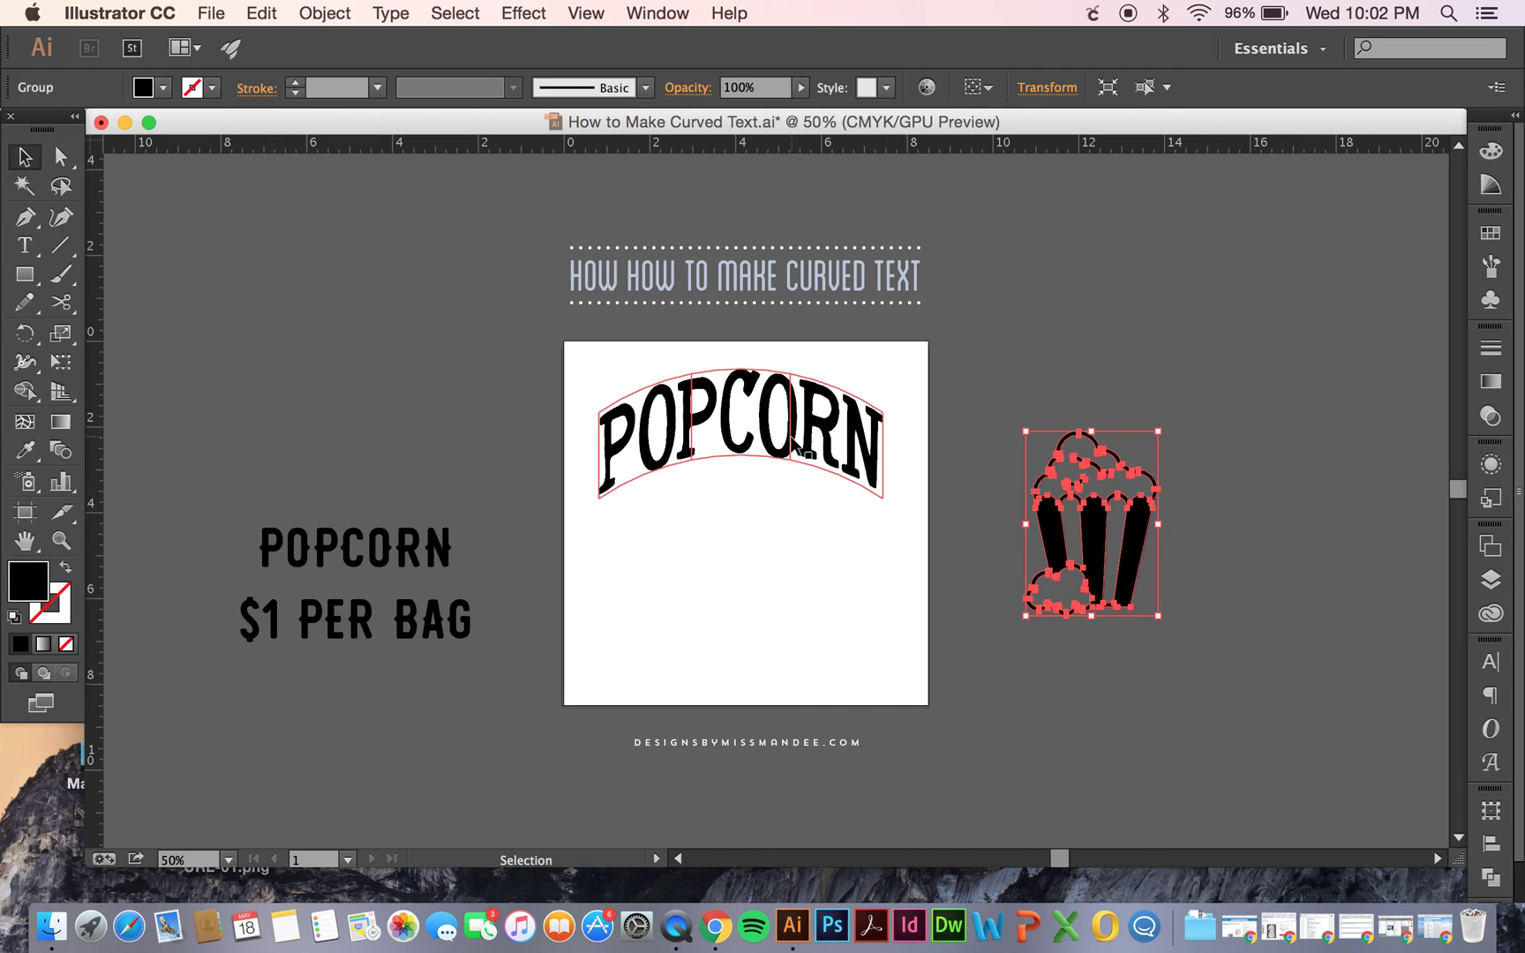
drag(793, 441, 427, 412)
- Draw a hollow, outlined circle spanning the artboard with the Ellipse tool
click(731, 500)
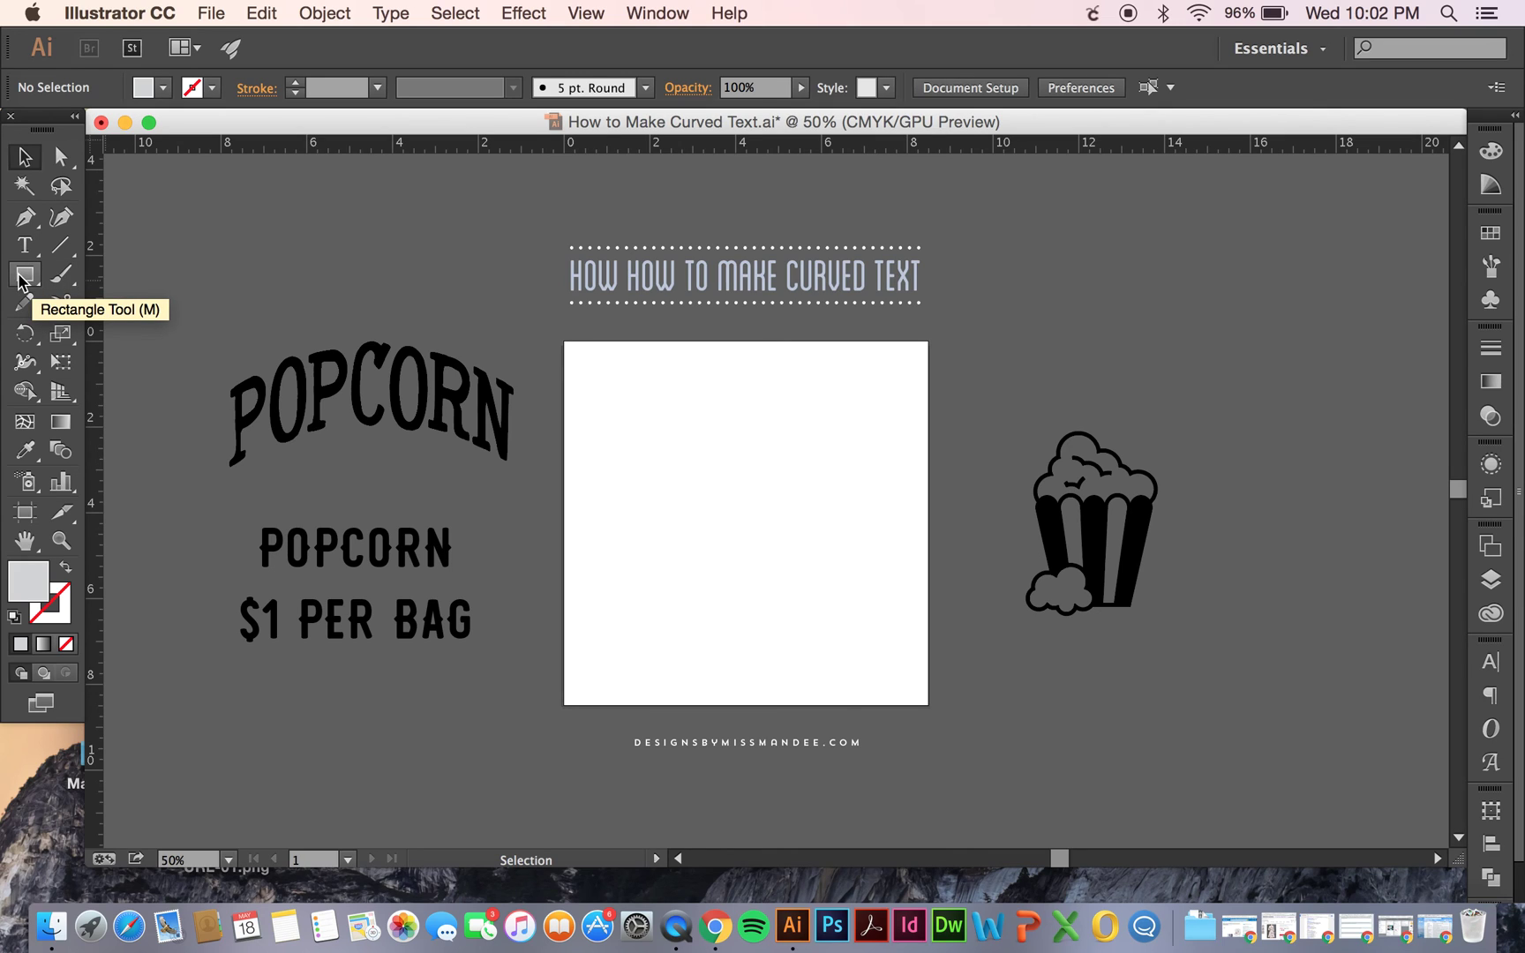
drag(27, 282, 142, 333)
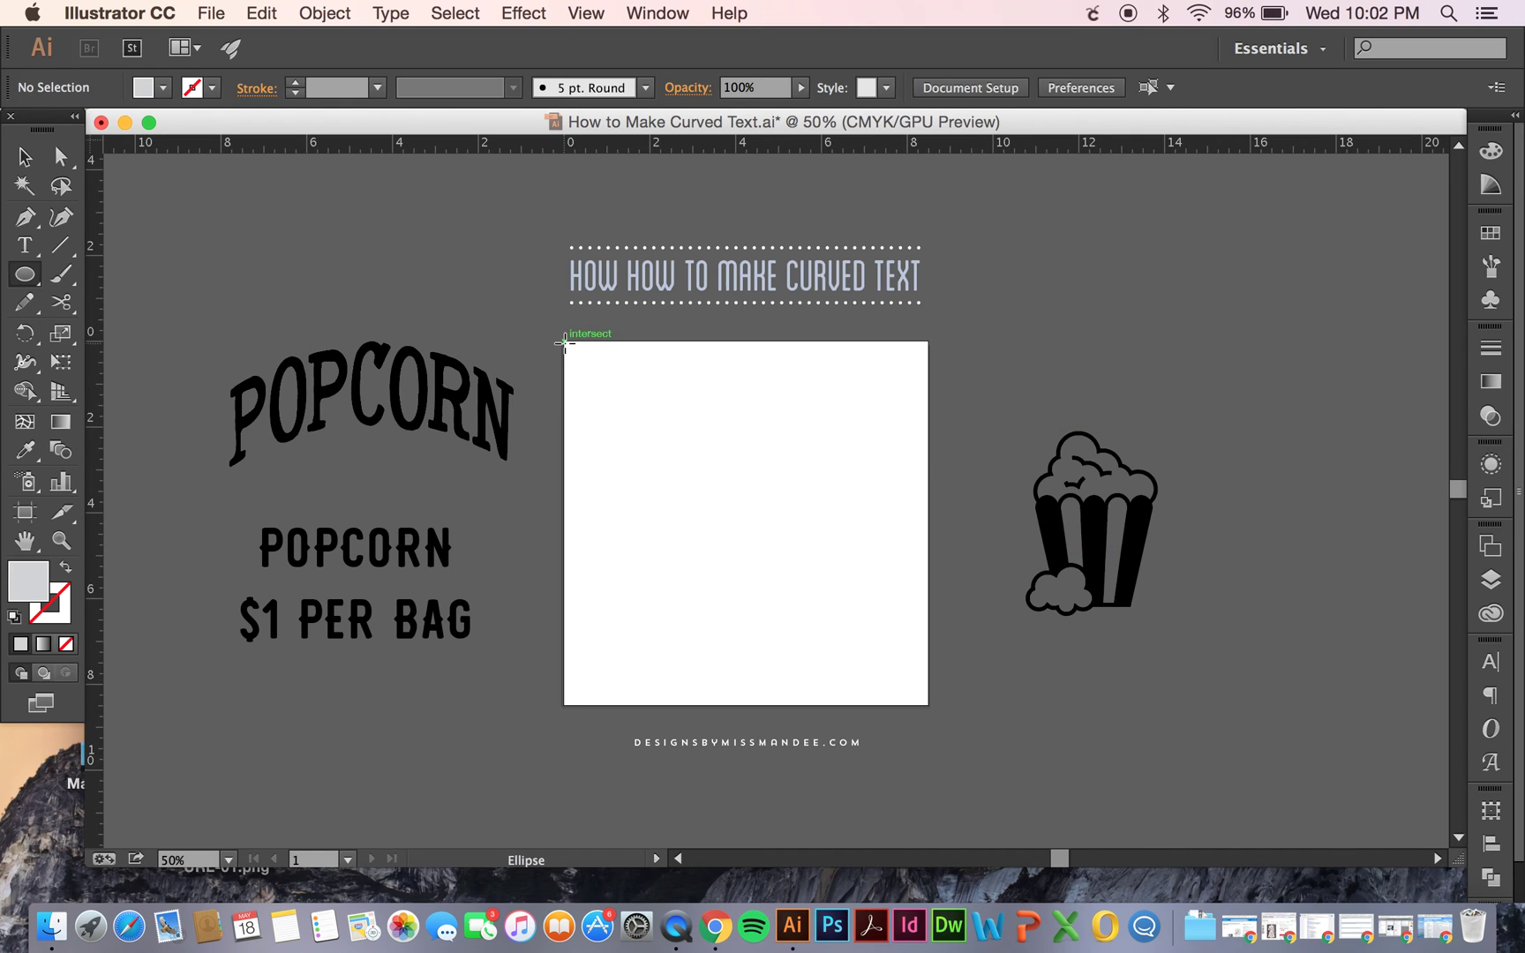
drag(564, 342, 927, 686)
key(v)
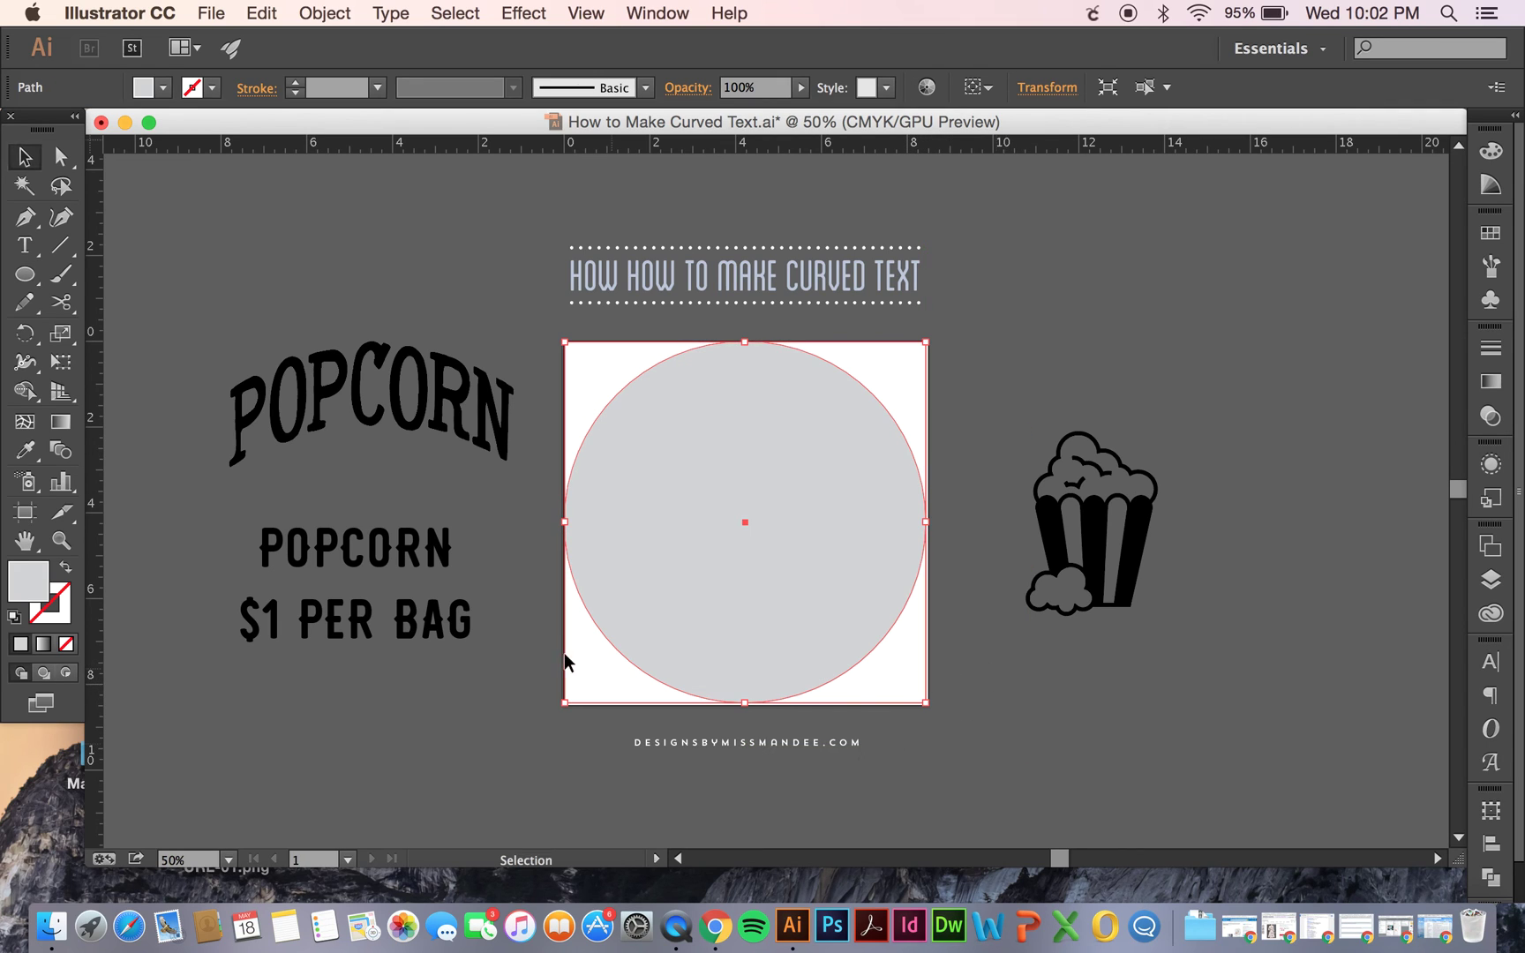
click(65, 568)
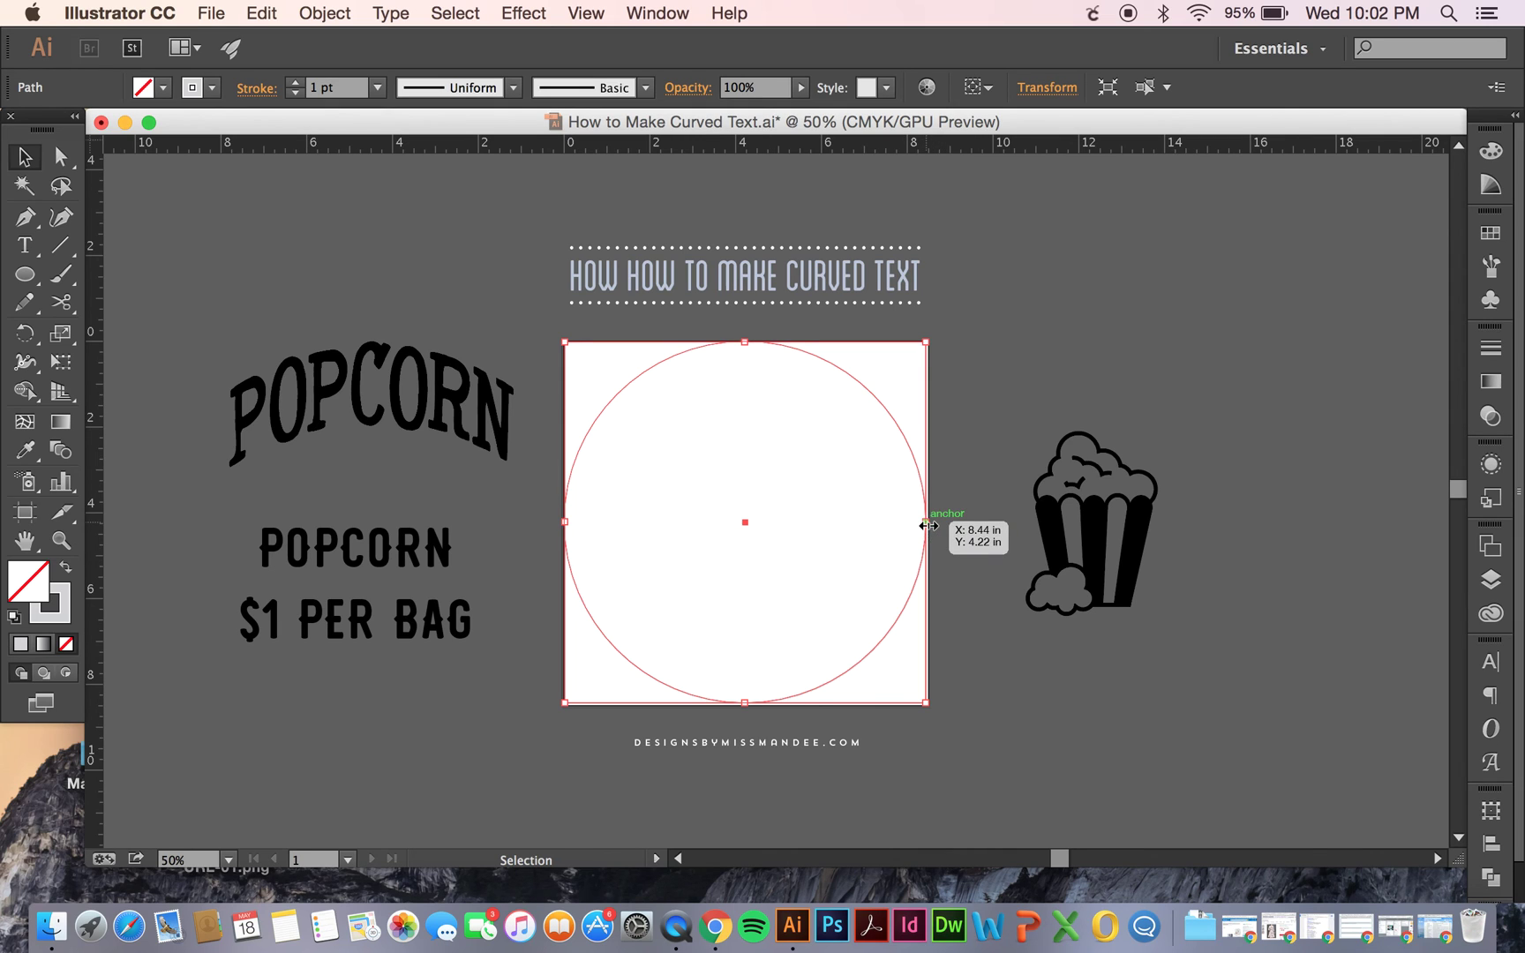
drag(929, 526, 898, 522)
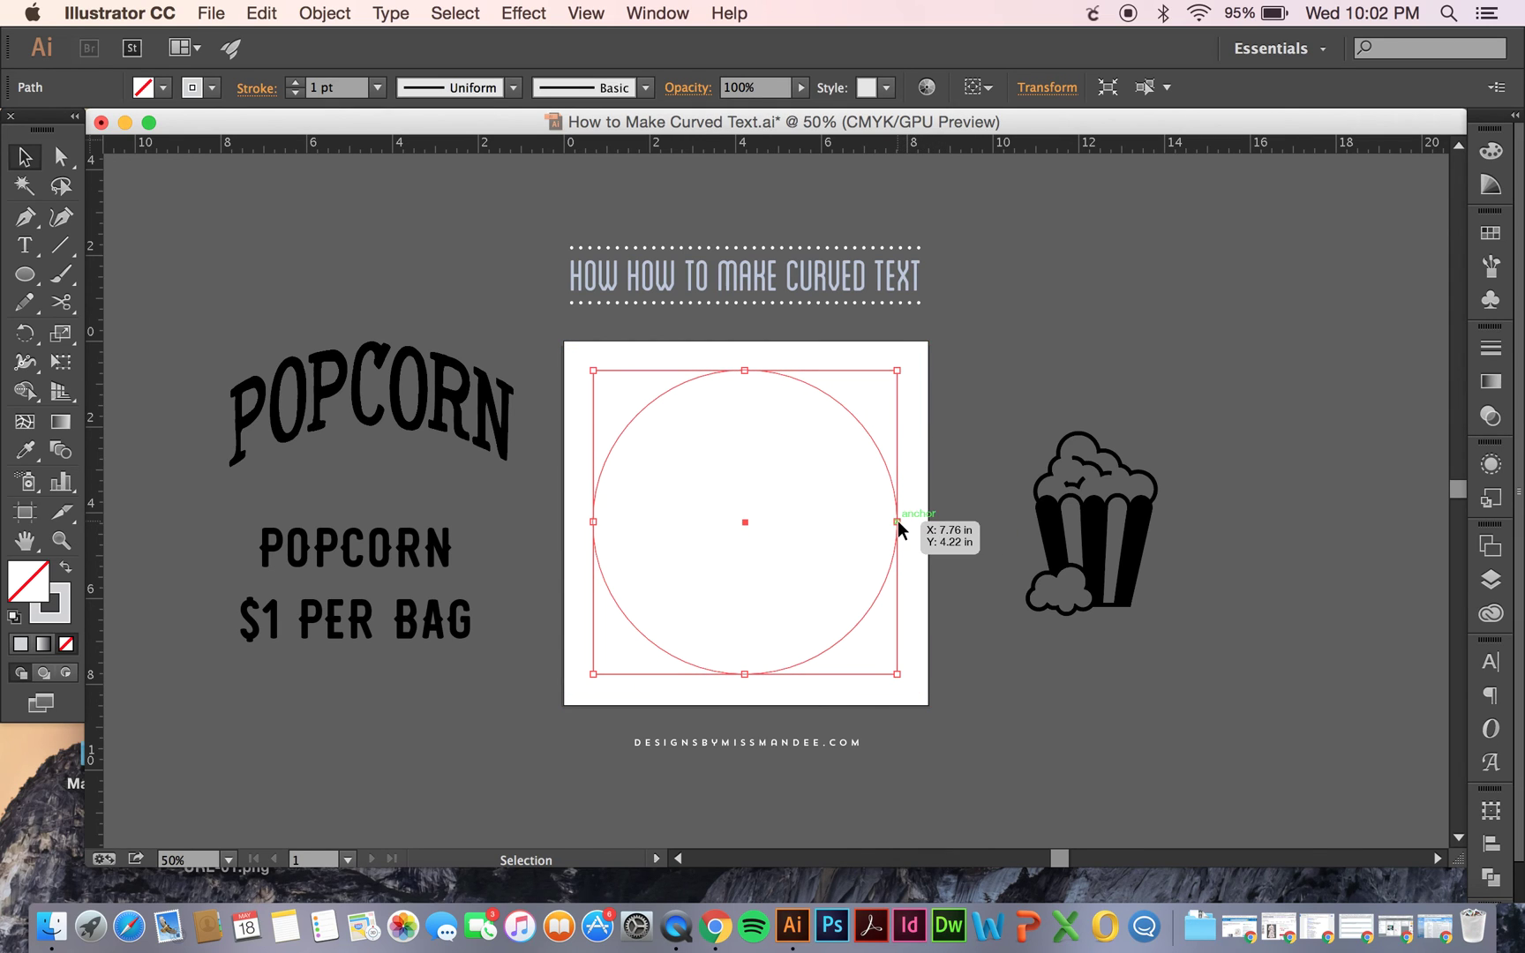
- Shrink the circle and add a smaller centred copy inside it
key(a)
key(v)
drag(902, 524, 864, 523)
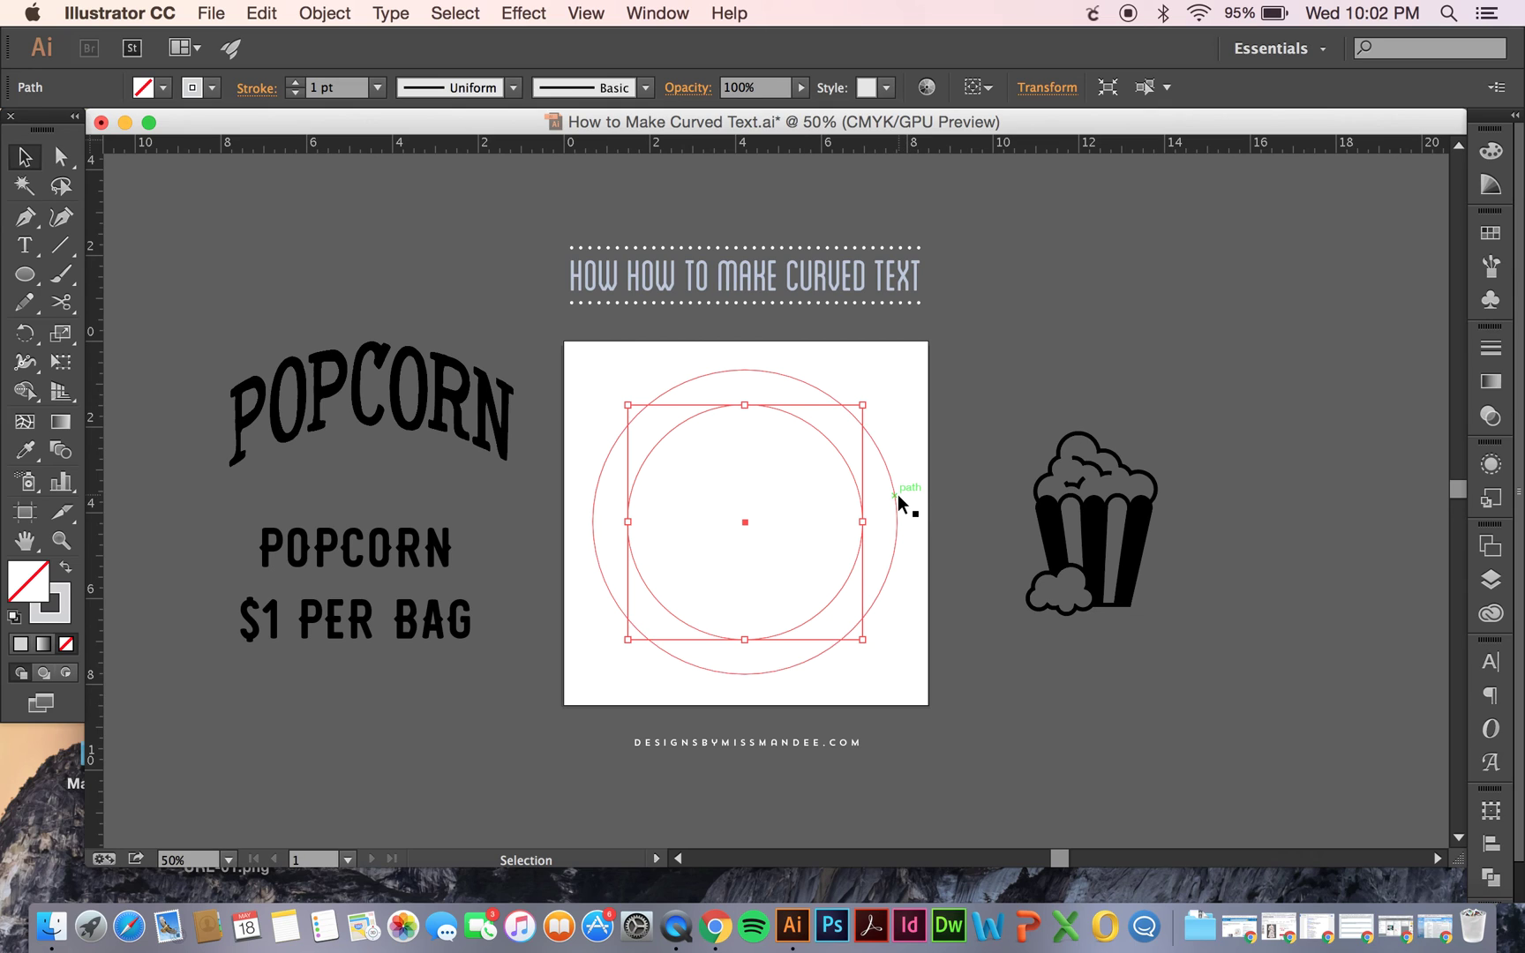
click(897, 496)
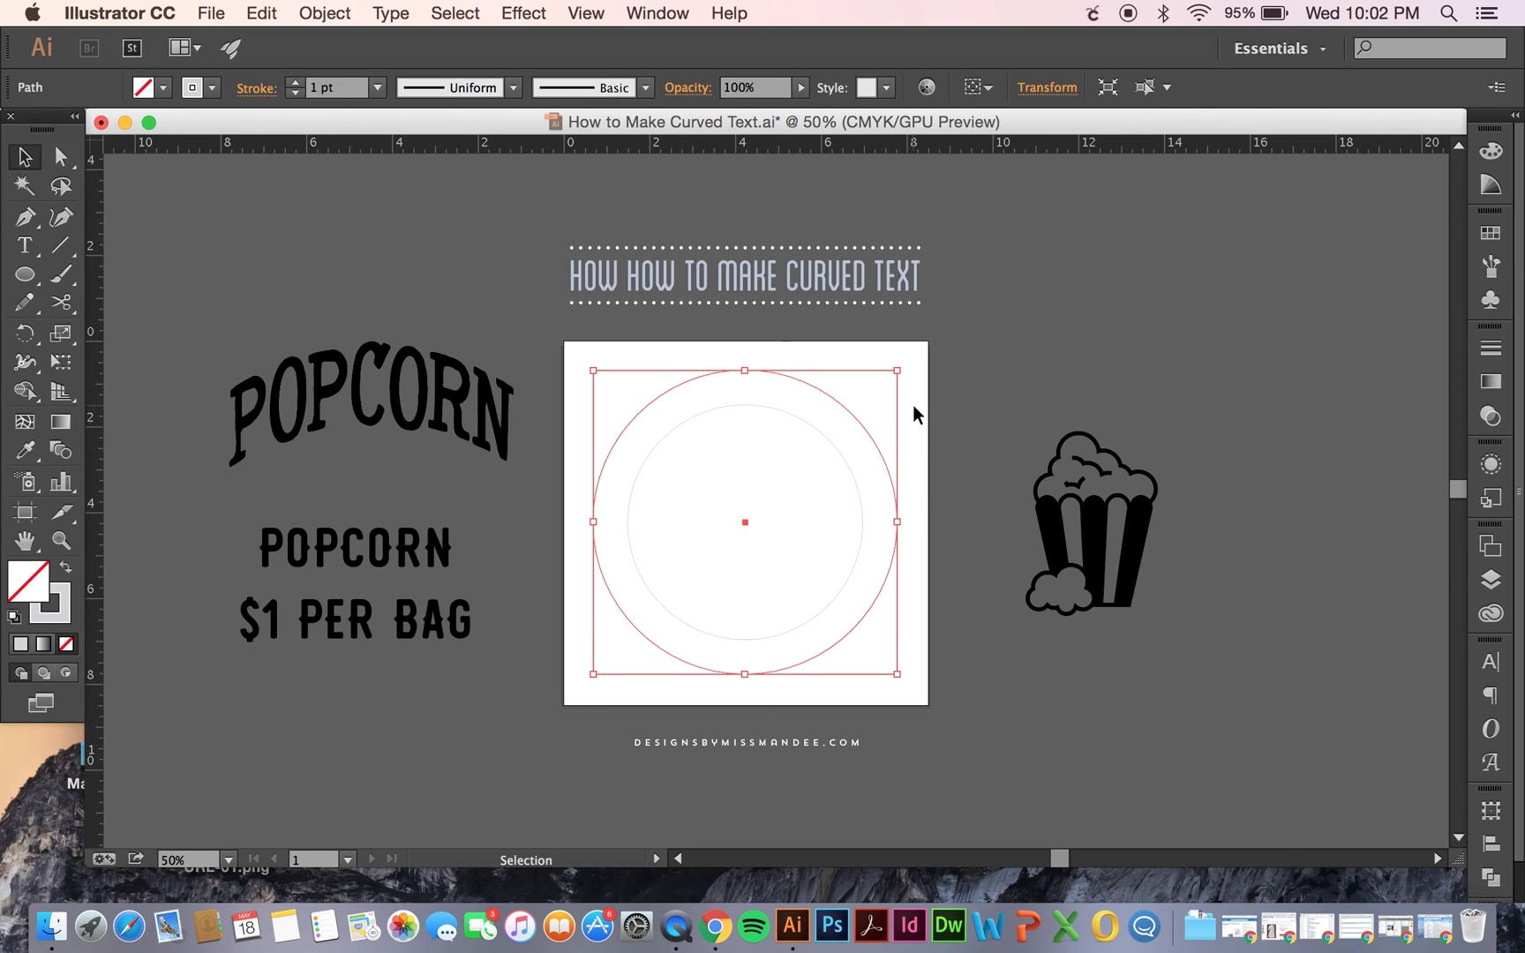
- Give both circles a 9 pt stroke and sample the popcorn icon's black for their outlines
drag(913, 405, 786, 521)
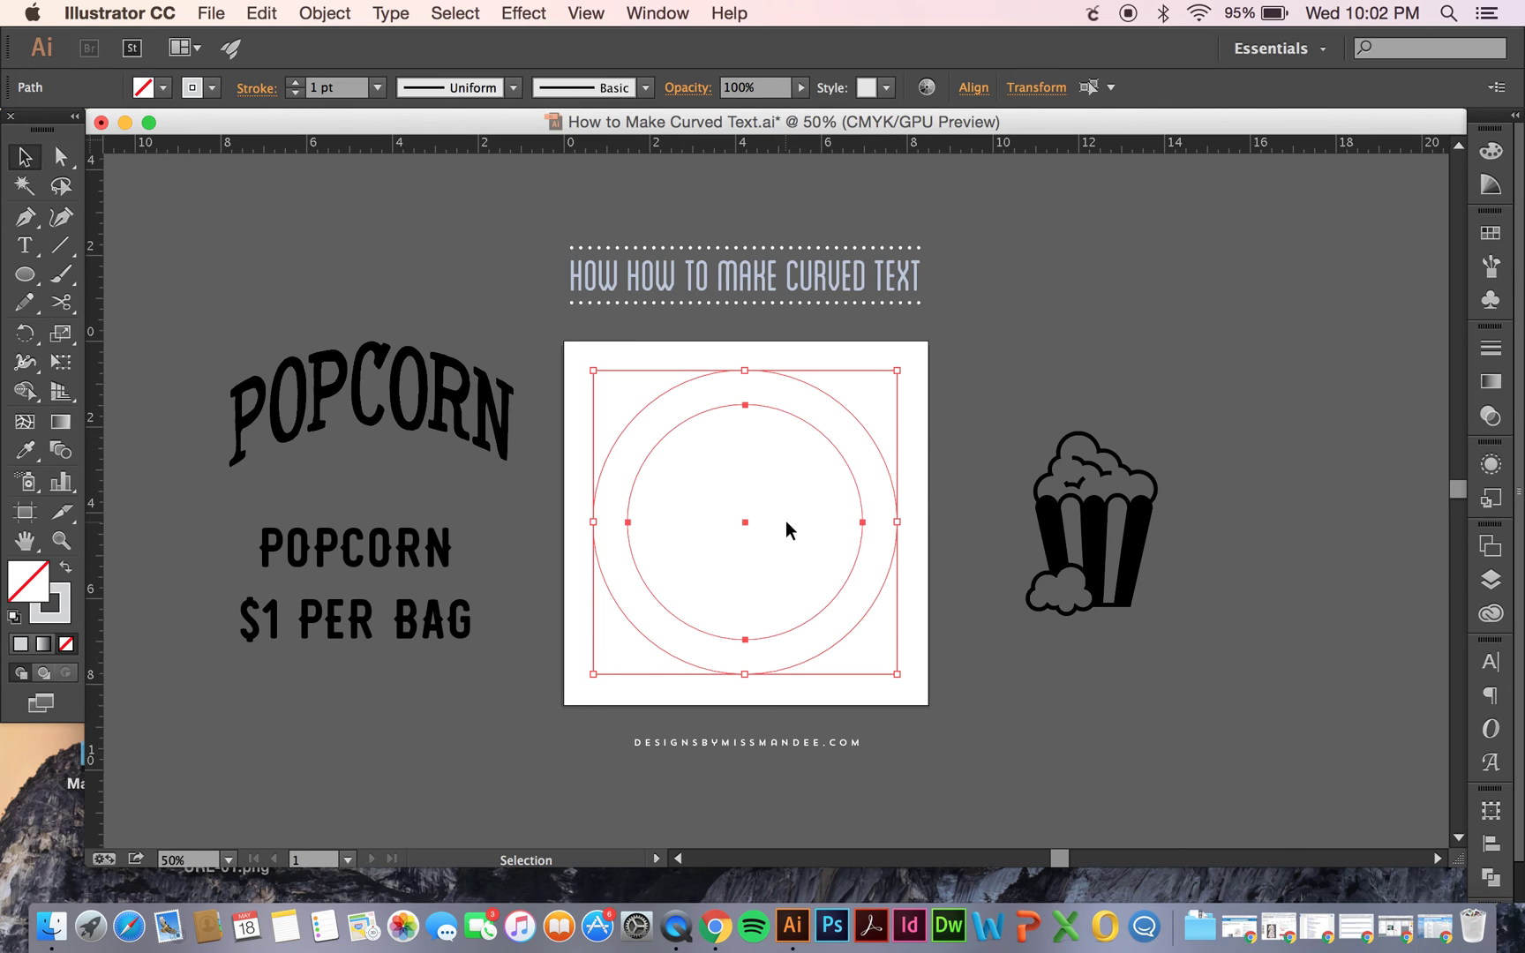
click(295, 81)
key(i)
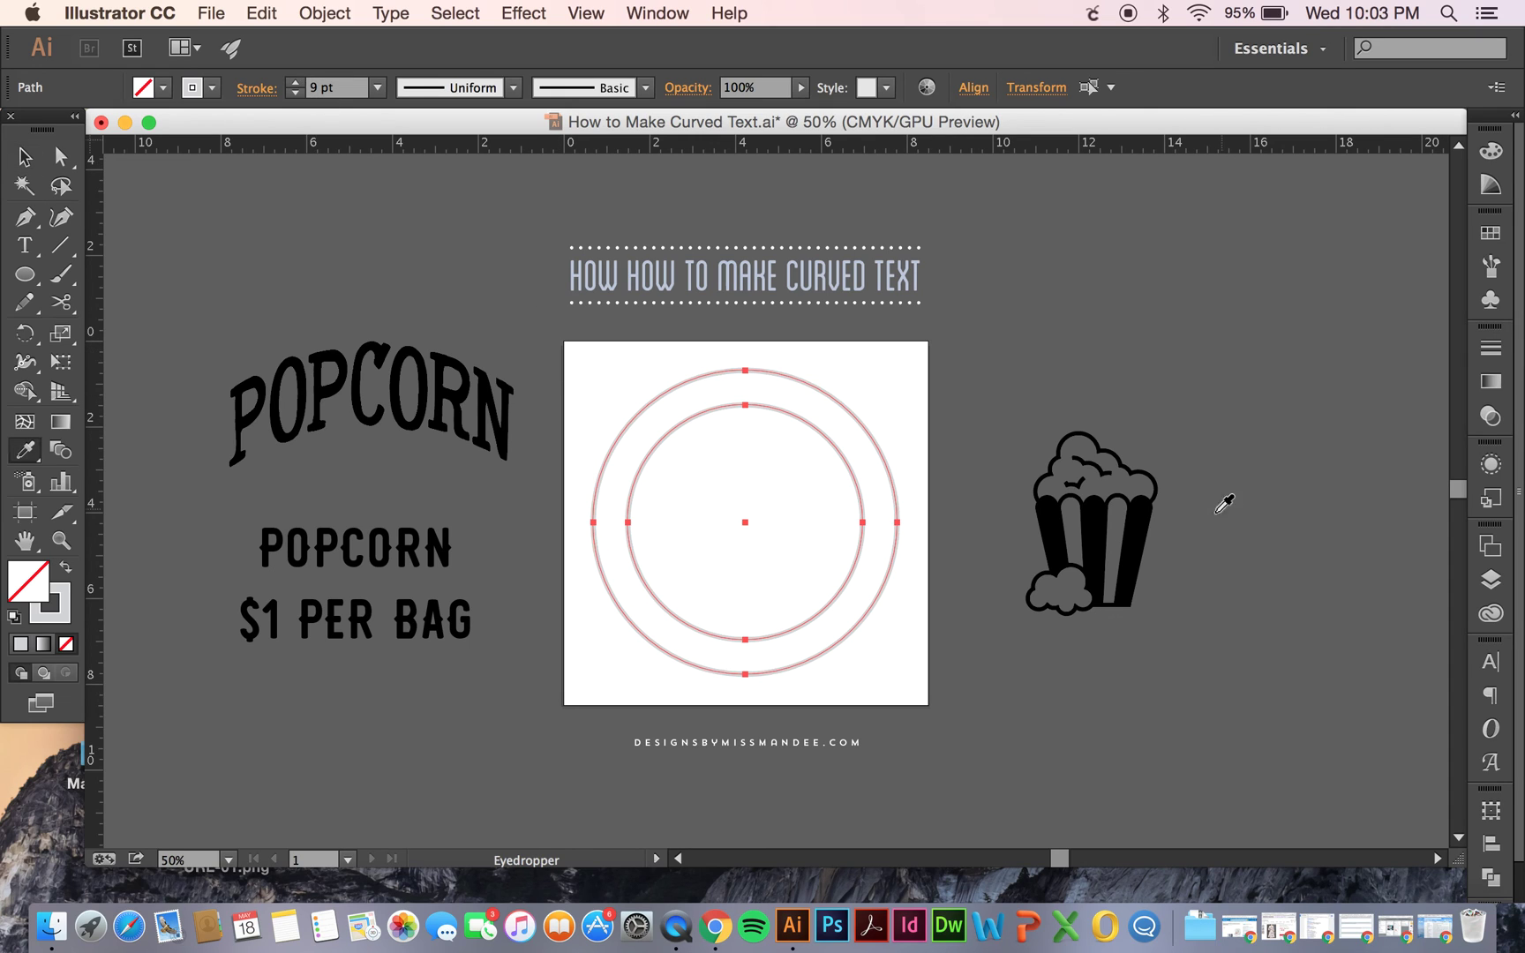
click(1140, 521)
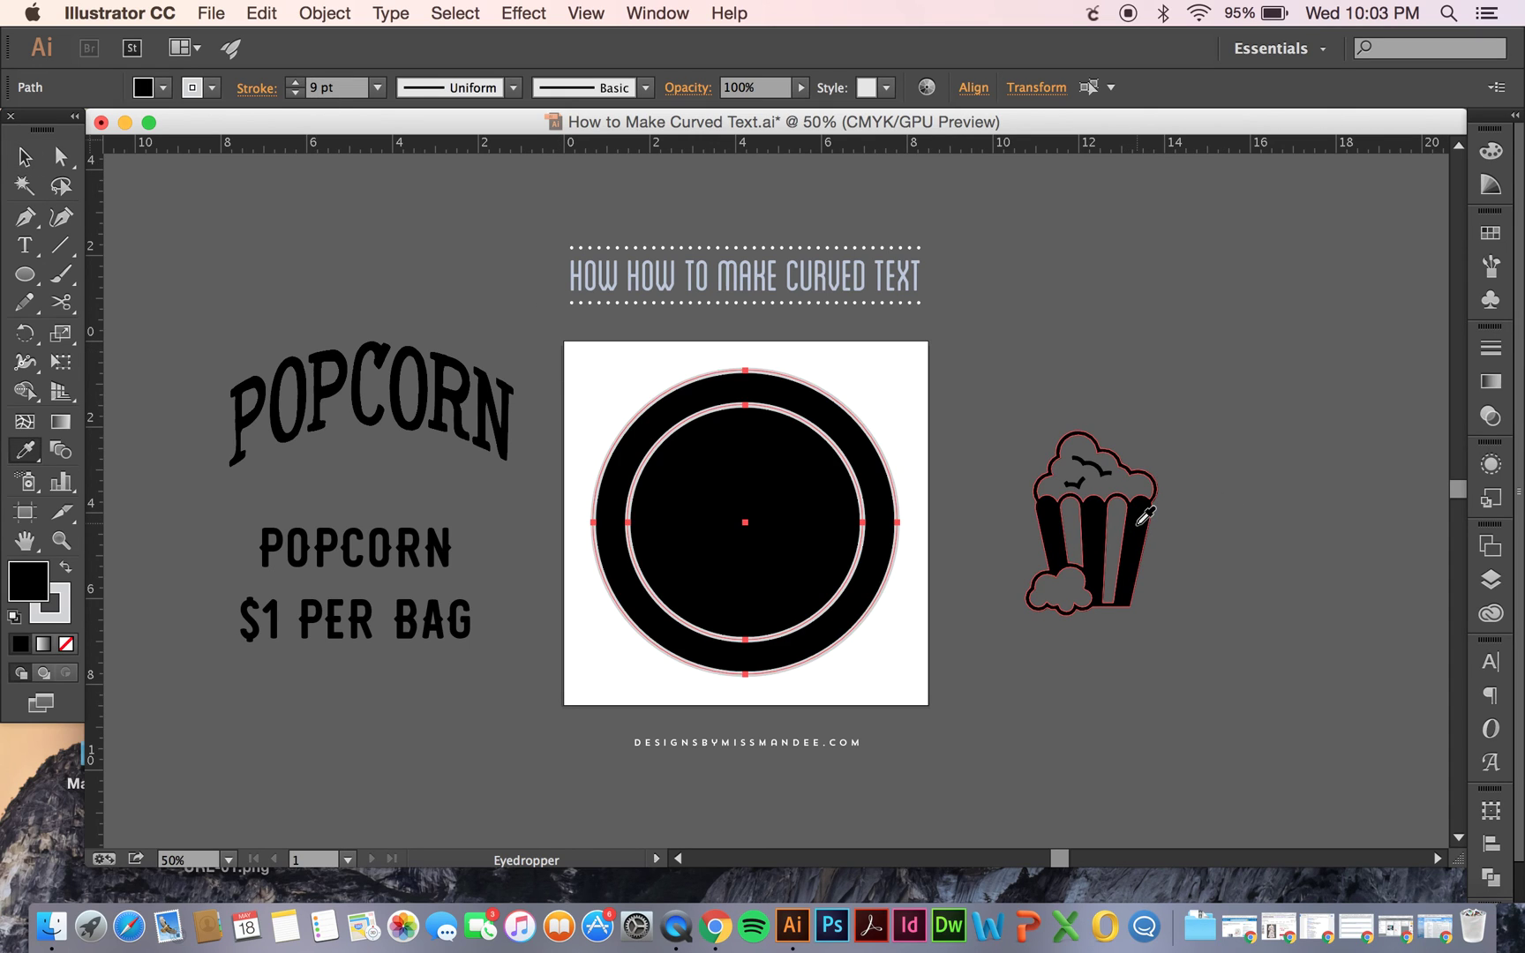
key(slash)
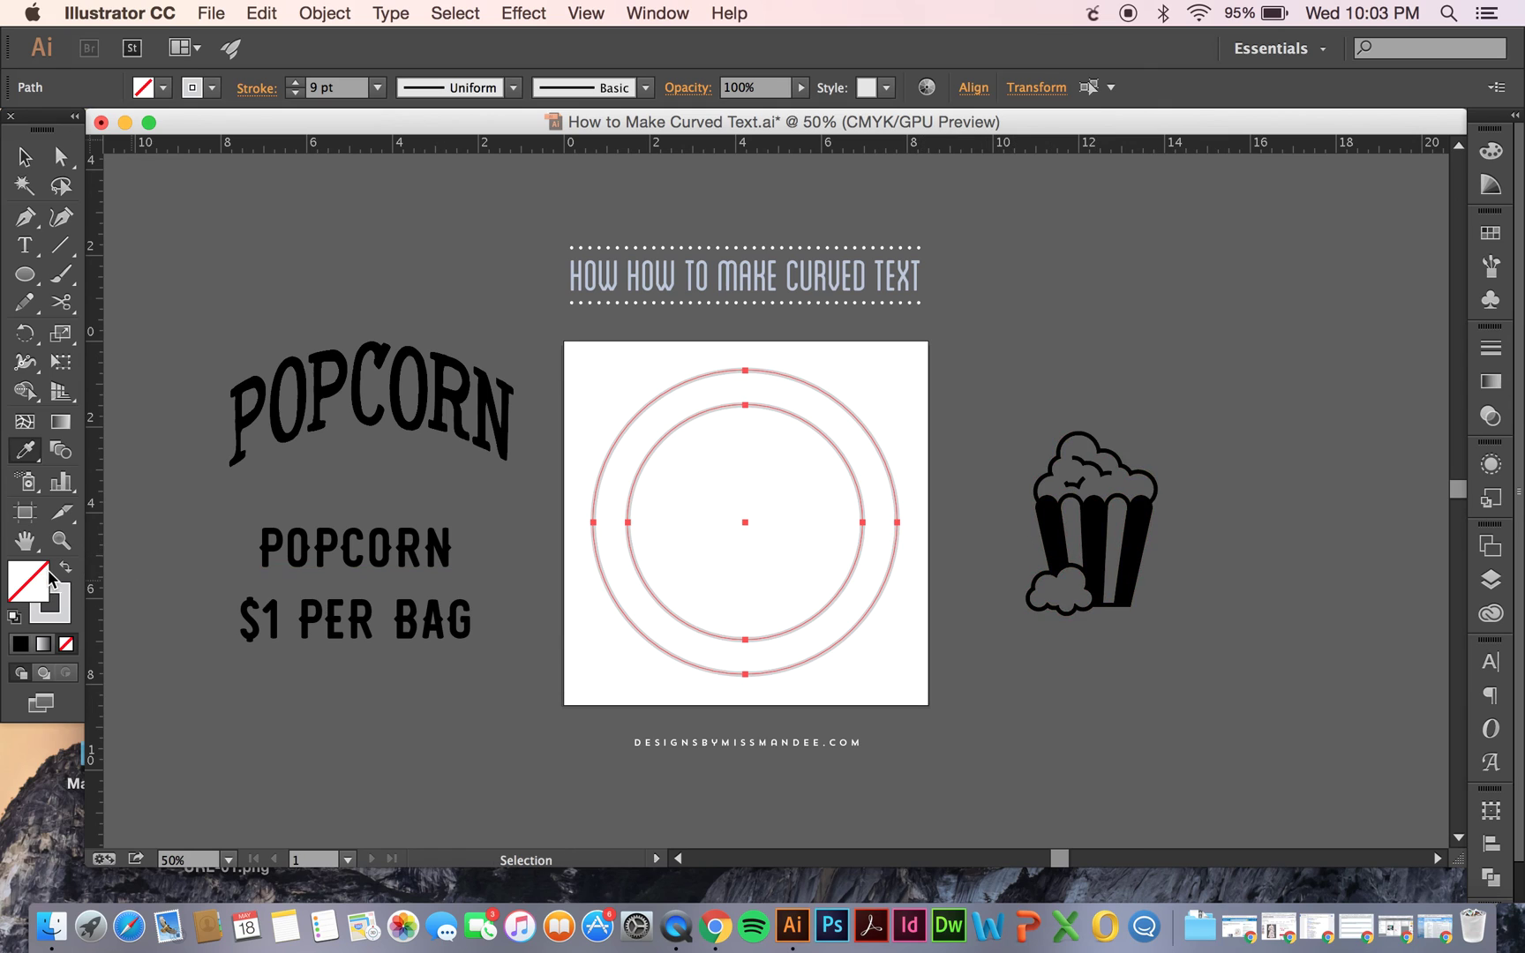
click(62, 611)
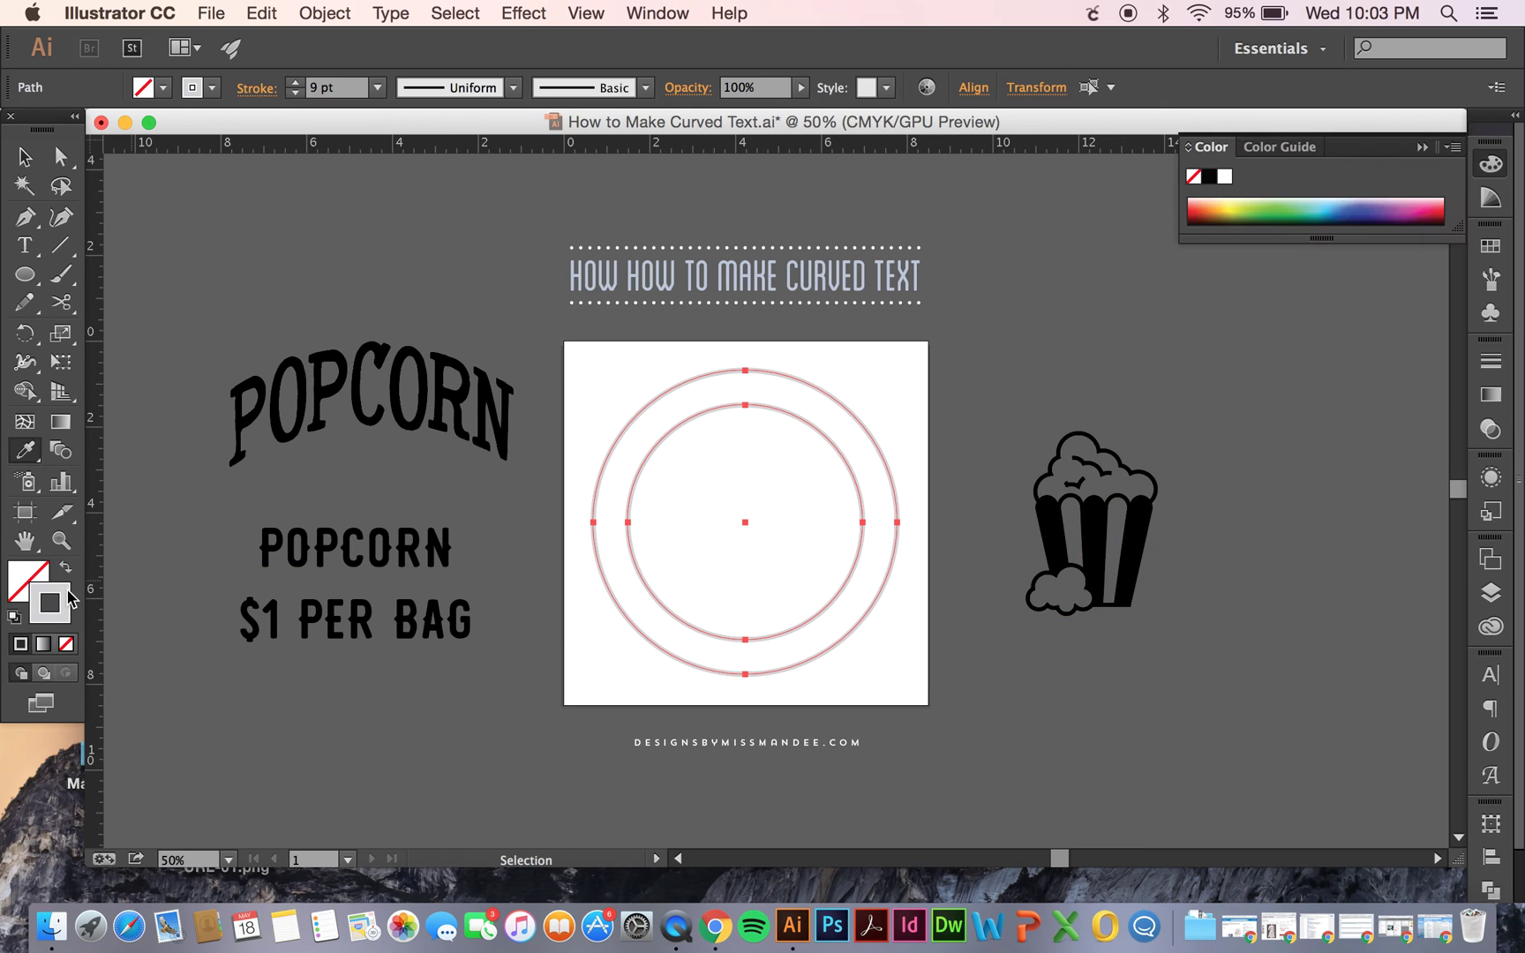
click(1148, 526)
key(v)
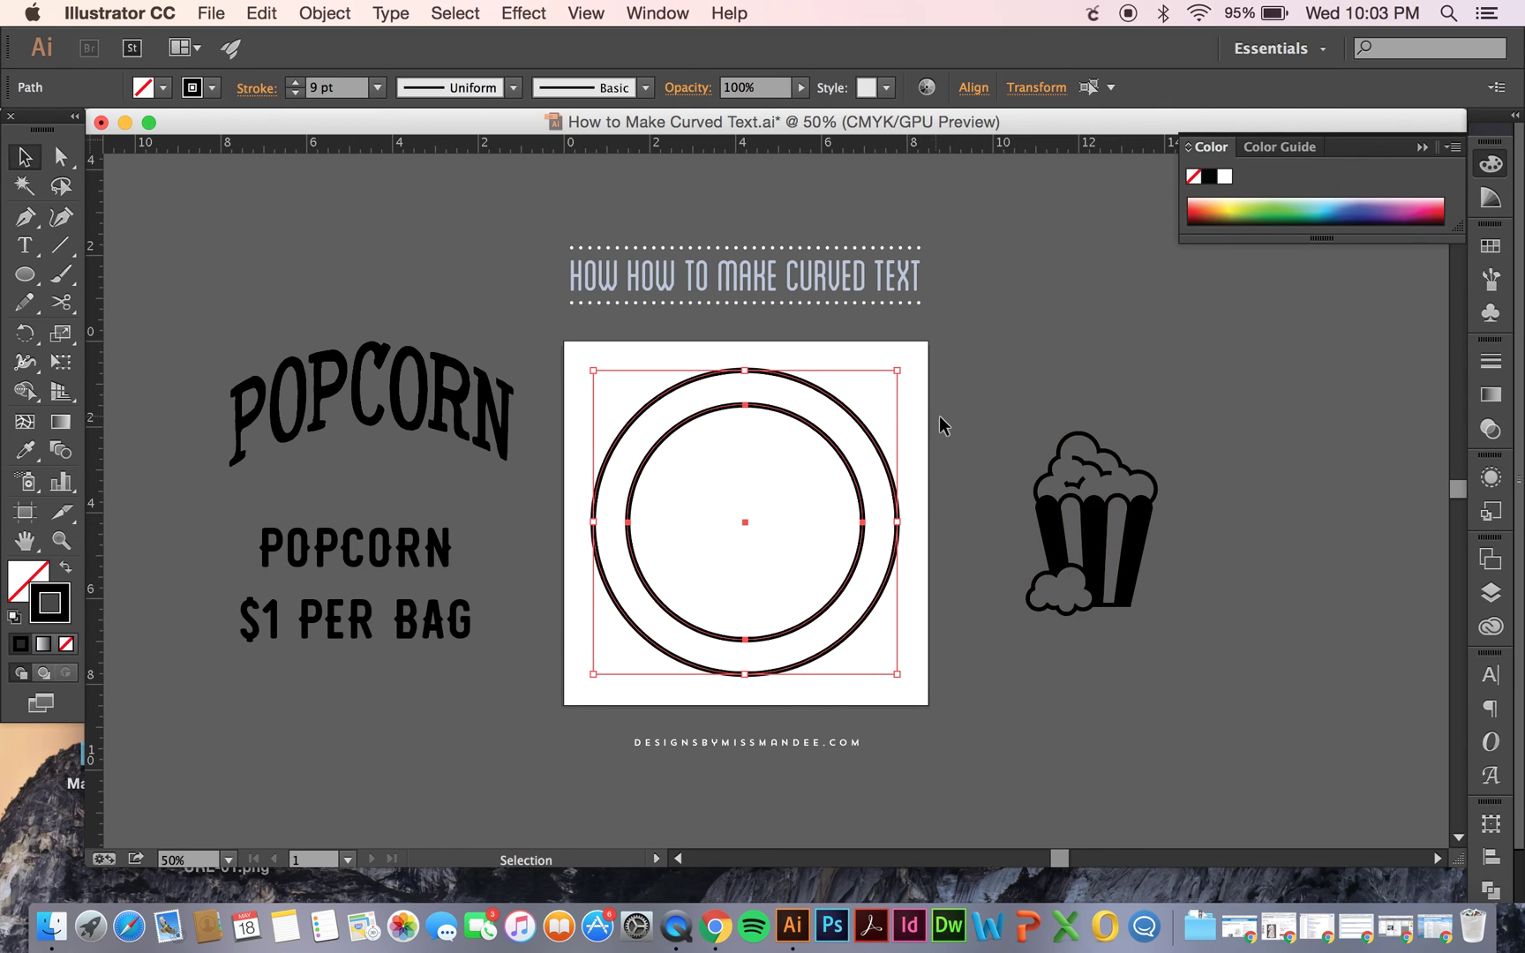
click(939, 416)
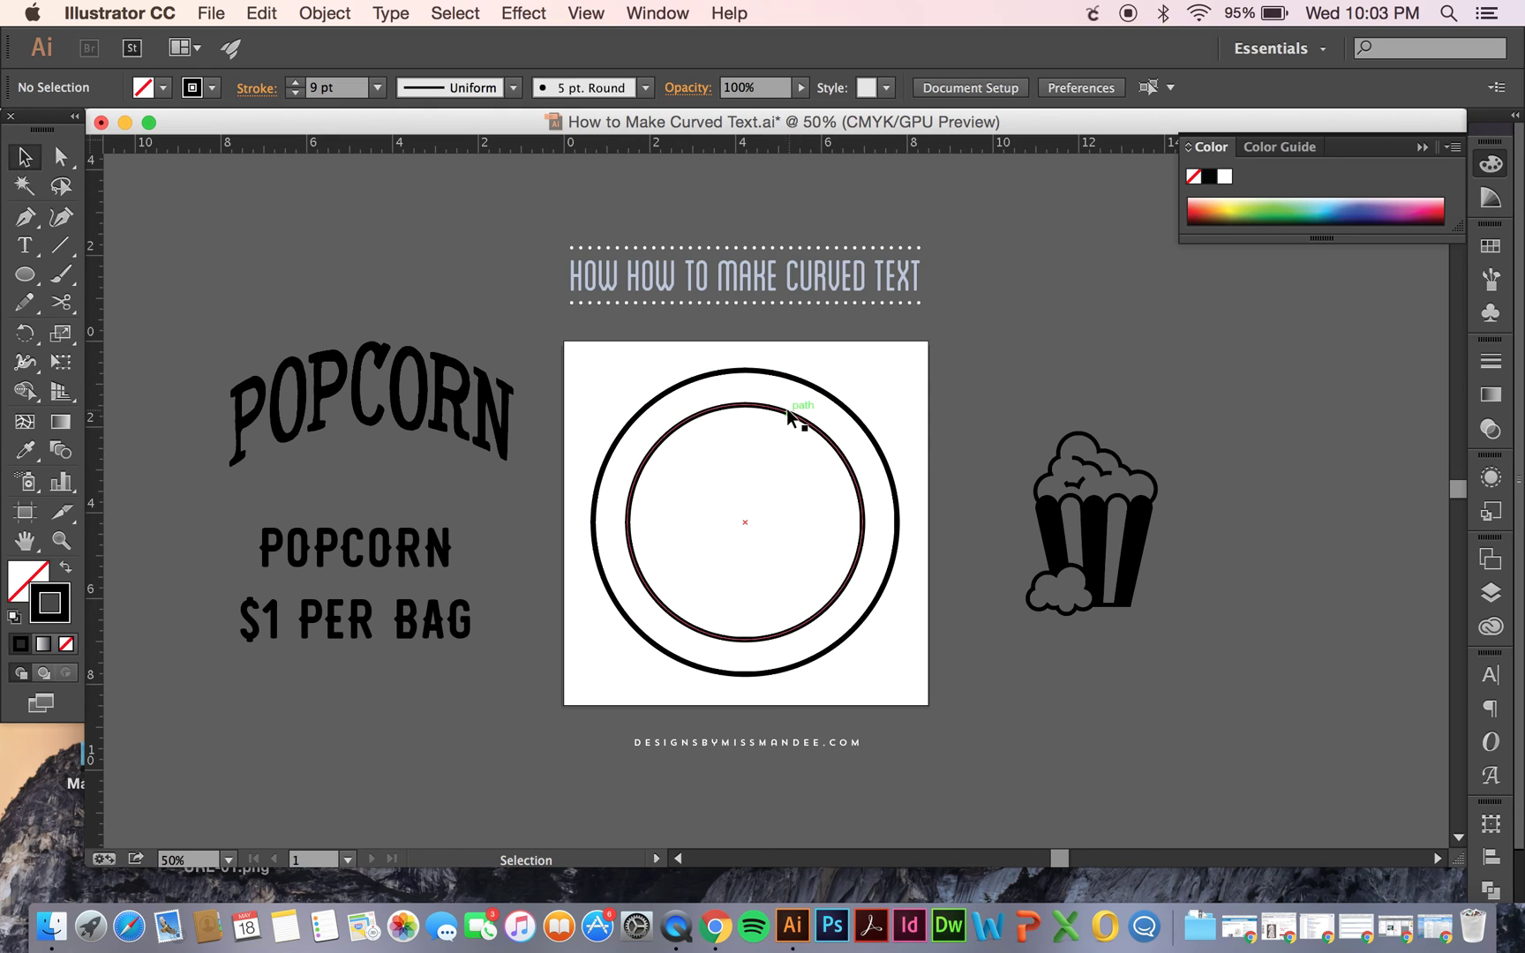
- Cut the inner circle at its left and right anchors with the Scissors tool
click(64, 306)
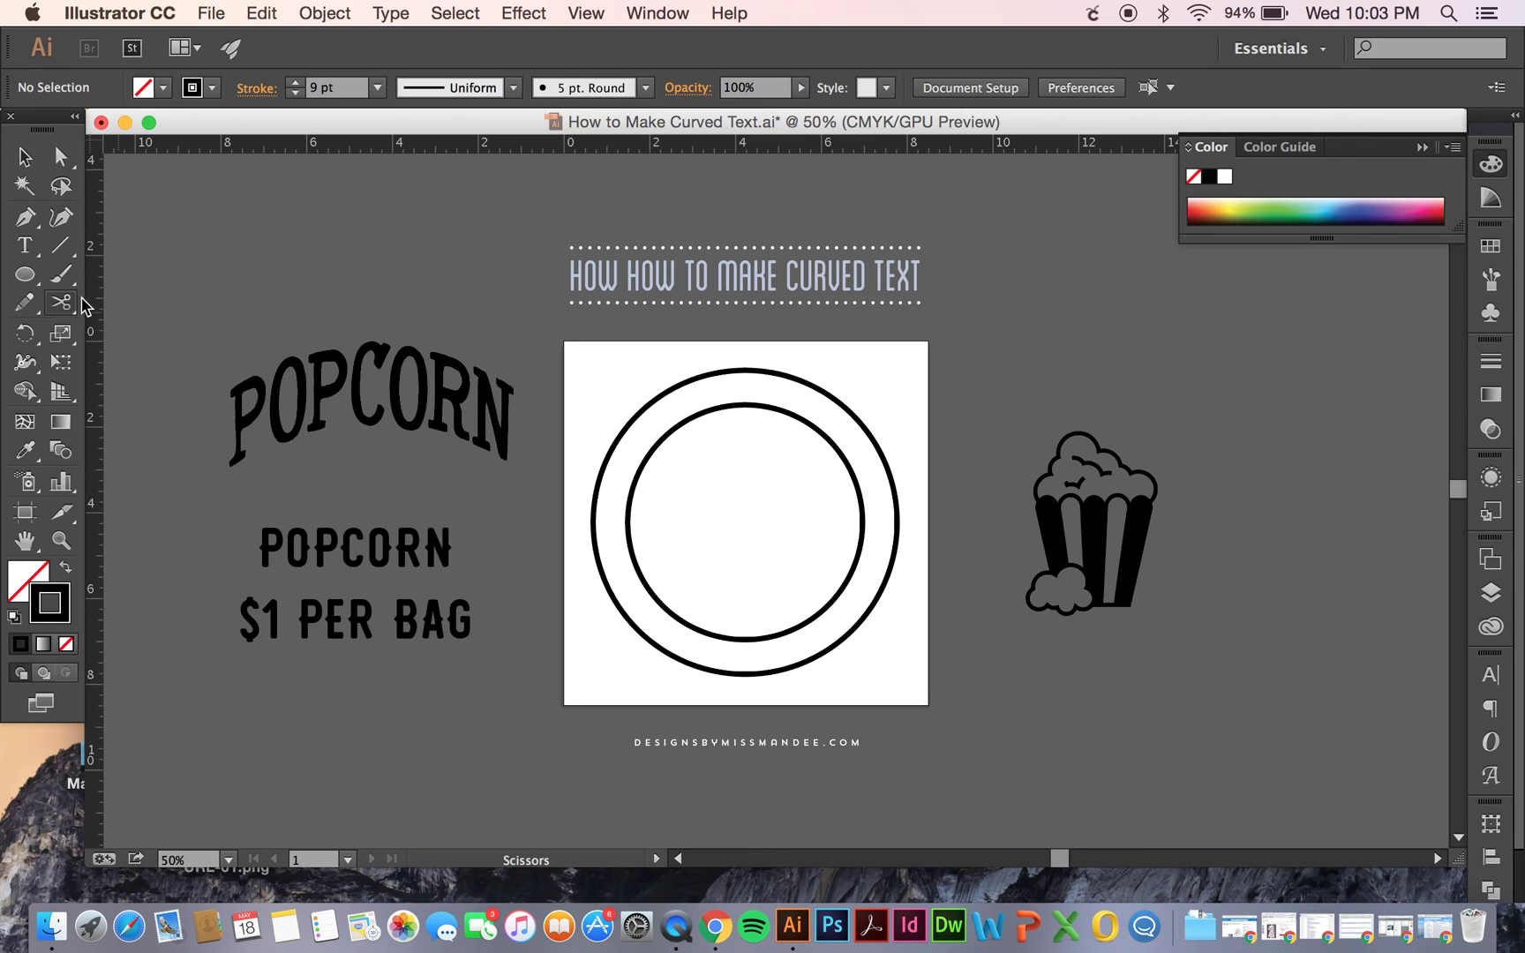
click(862, 519)
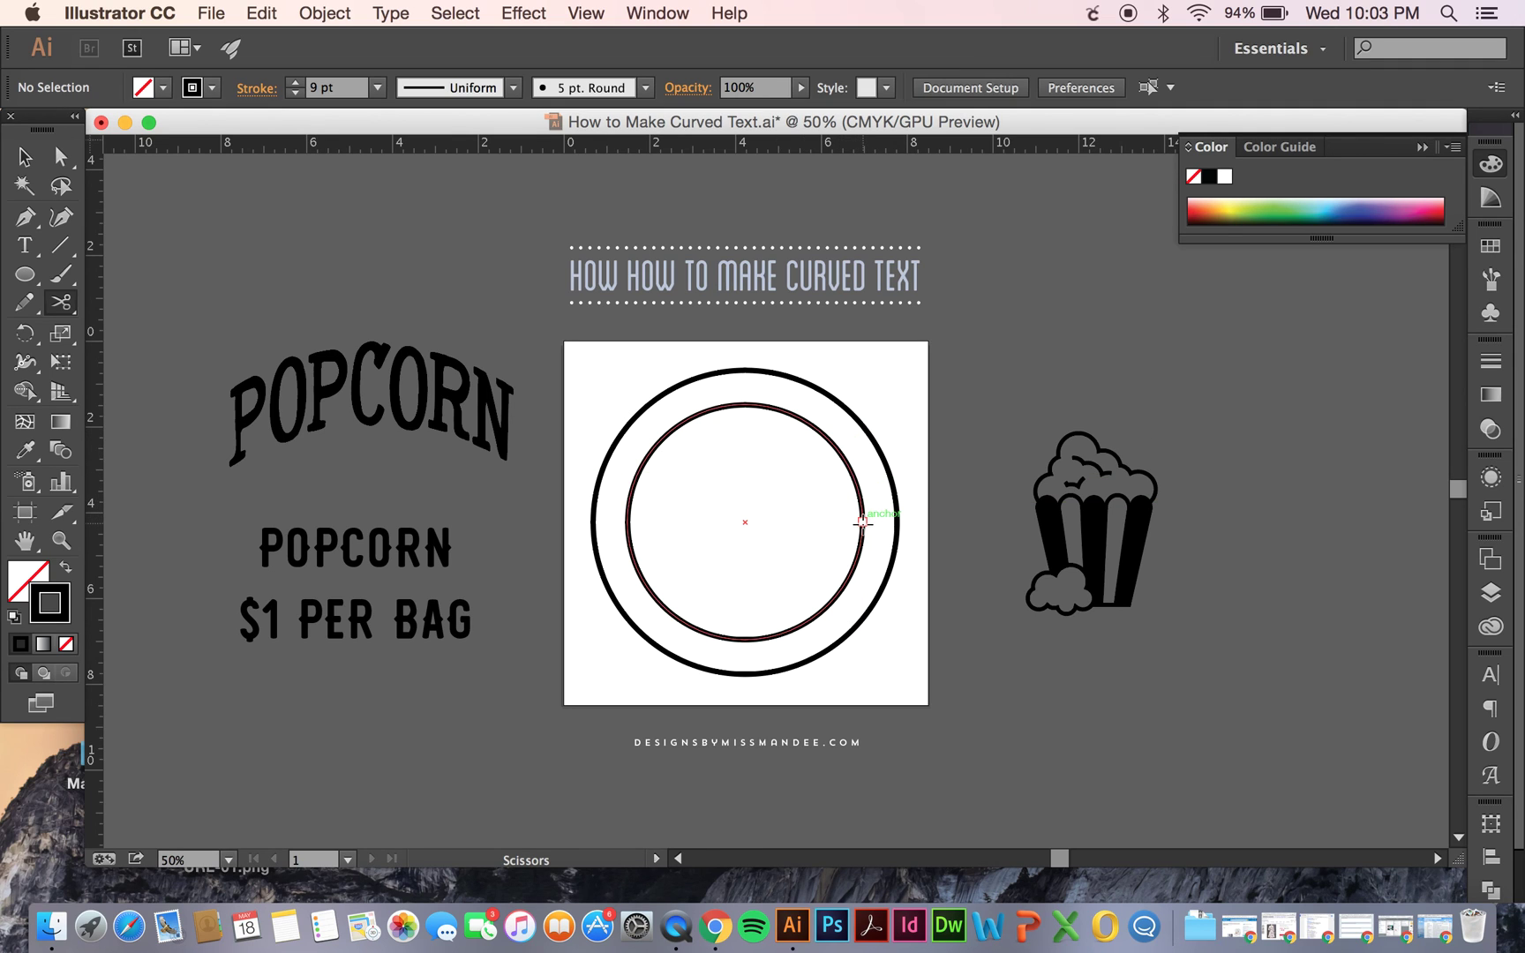
key(super+equal)
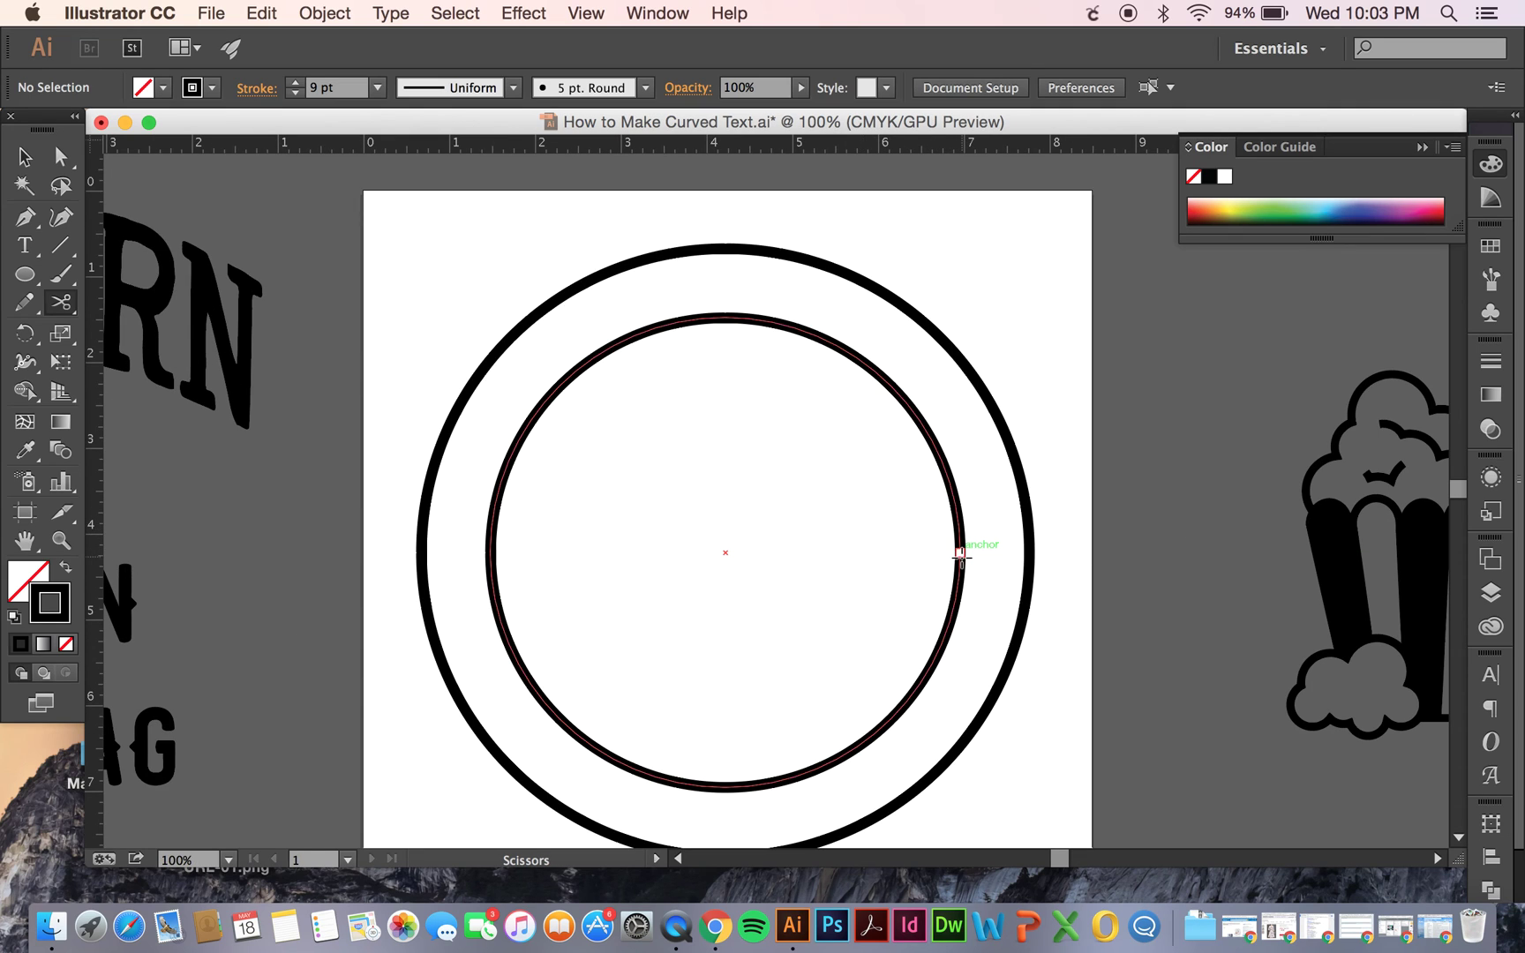
click(960, 554)
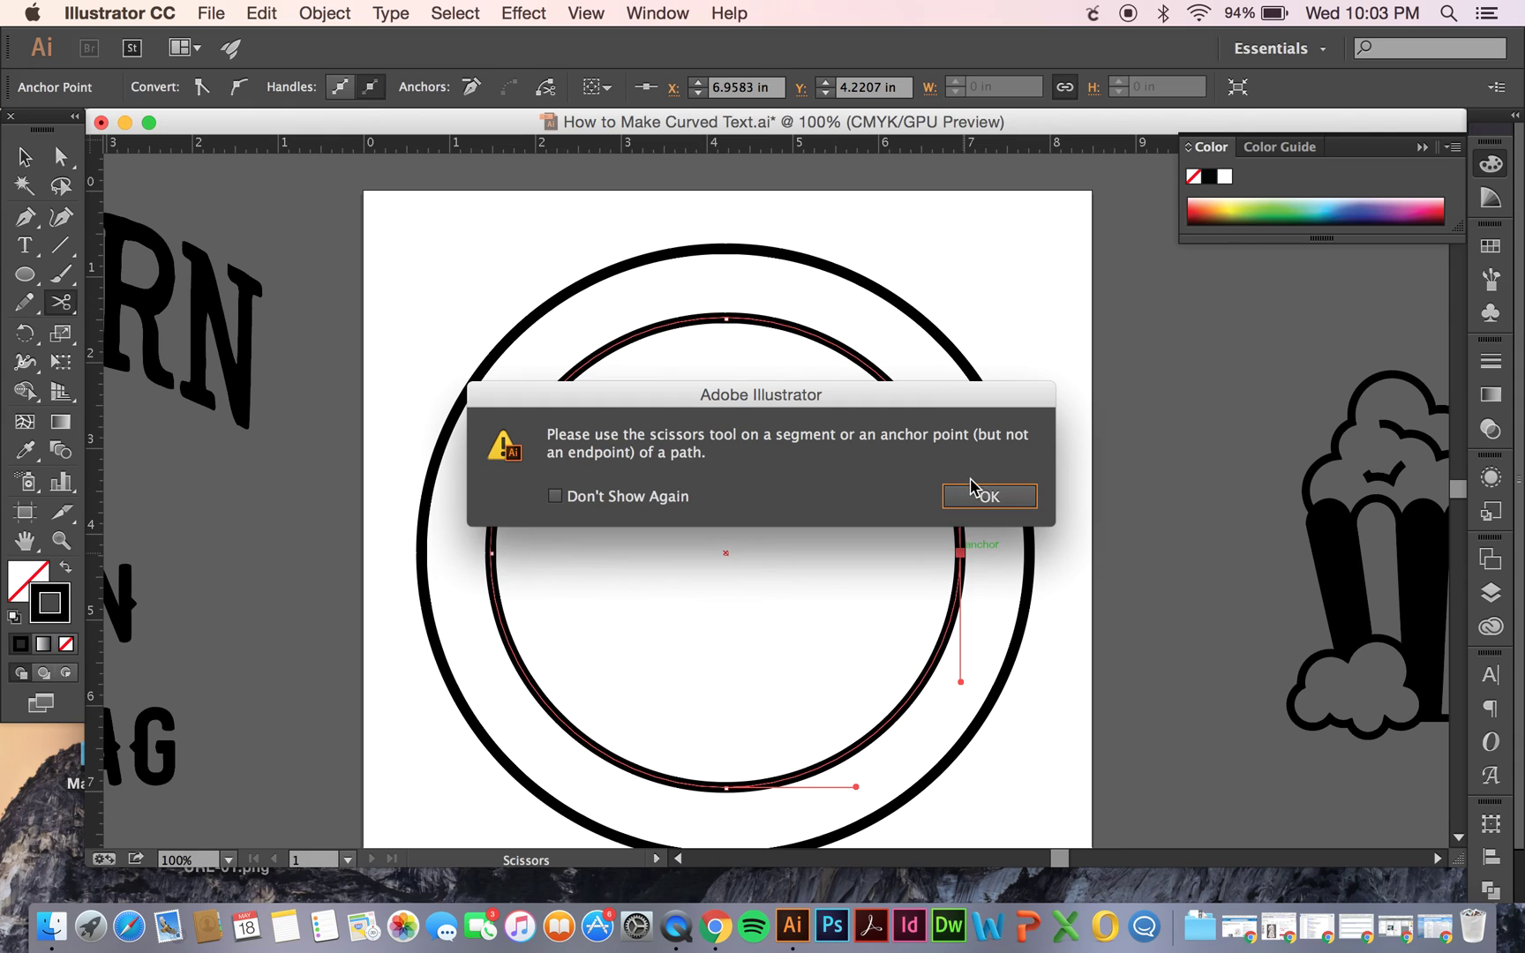
click(977, 492)
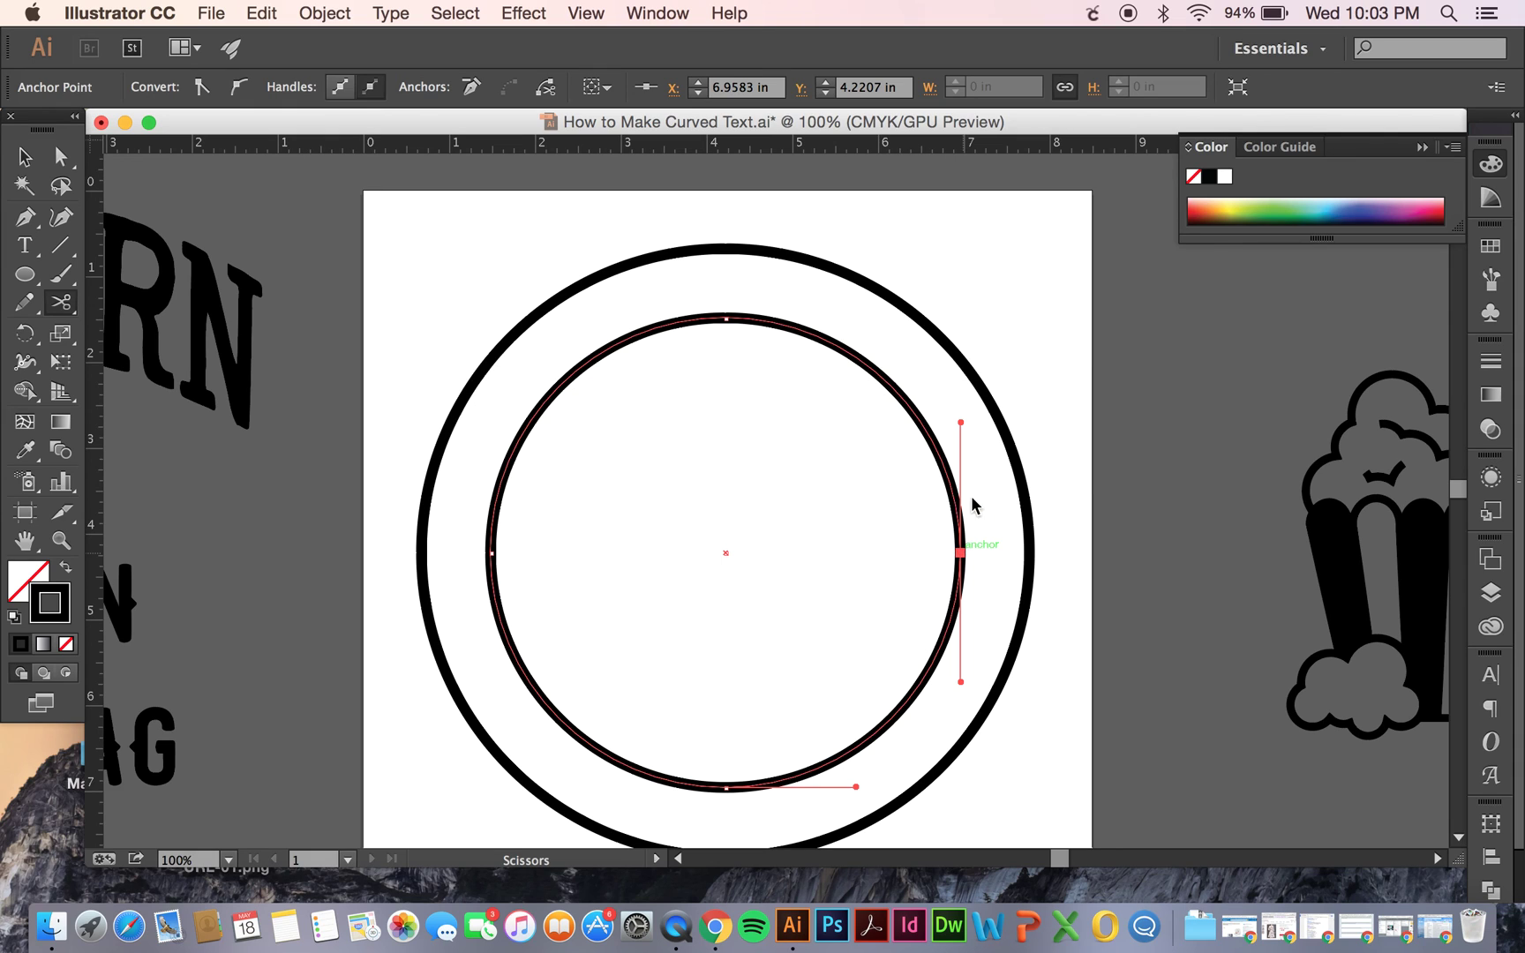
click(491, 553)
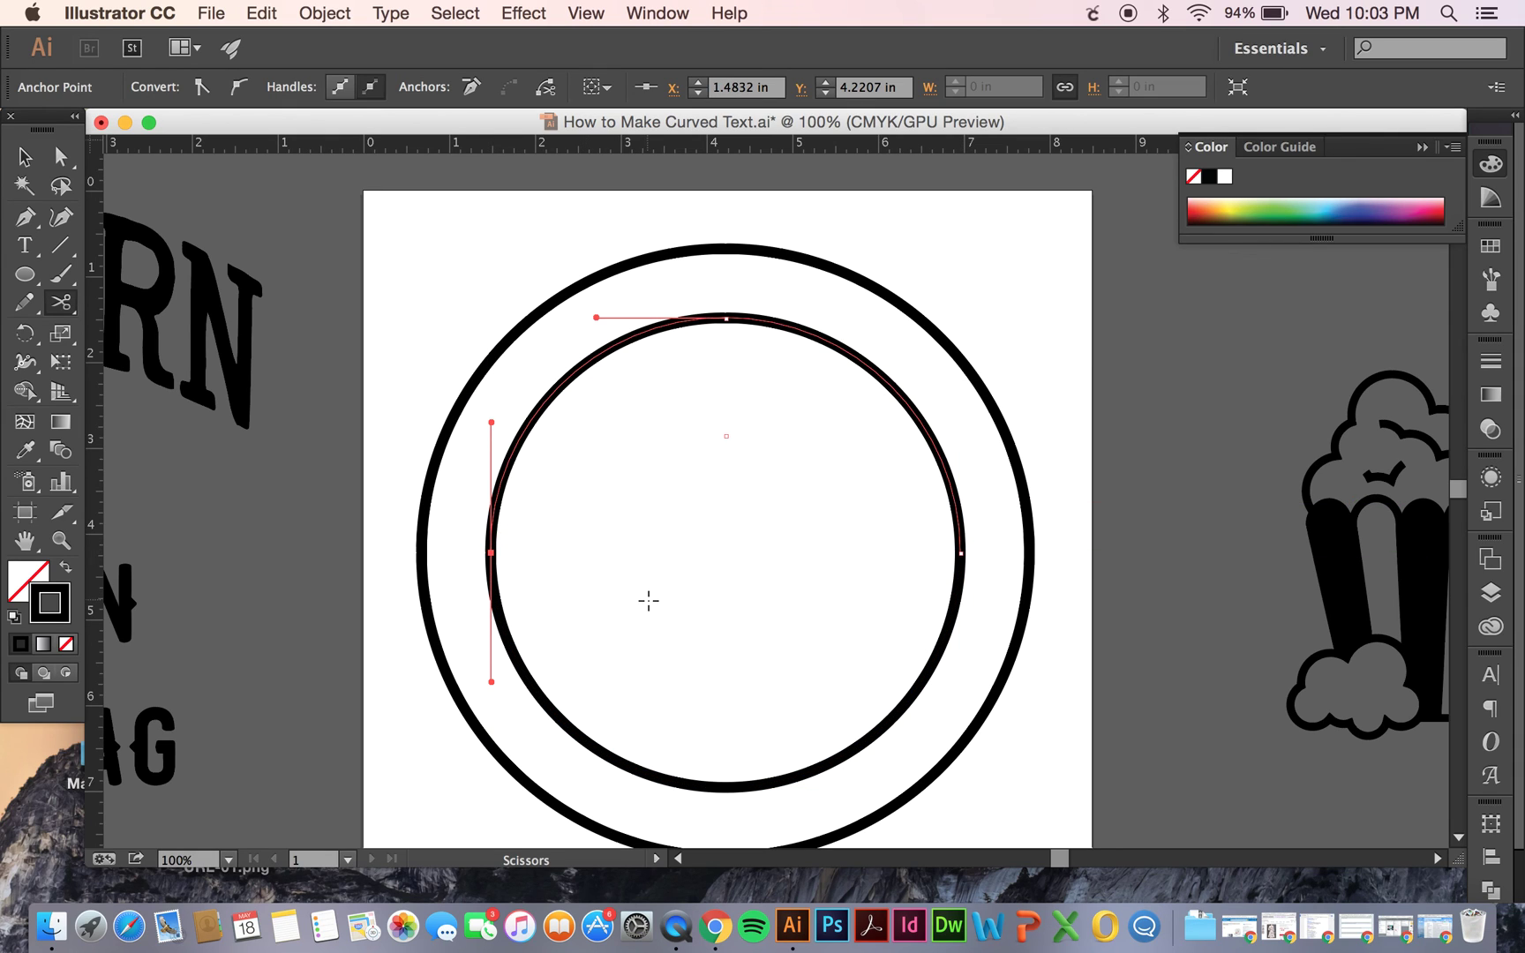
- Test-lift the inner circle's top arc above the badge, then undo it back into place
key(v)
click(659, 577)
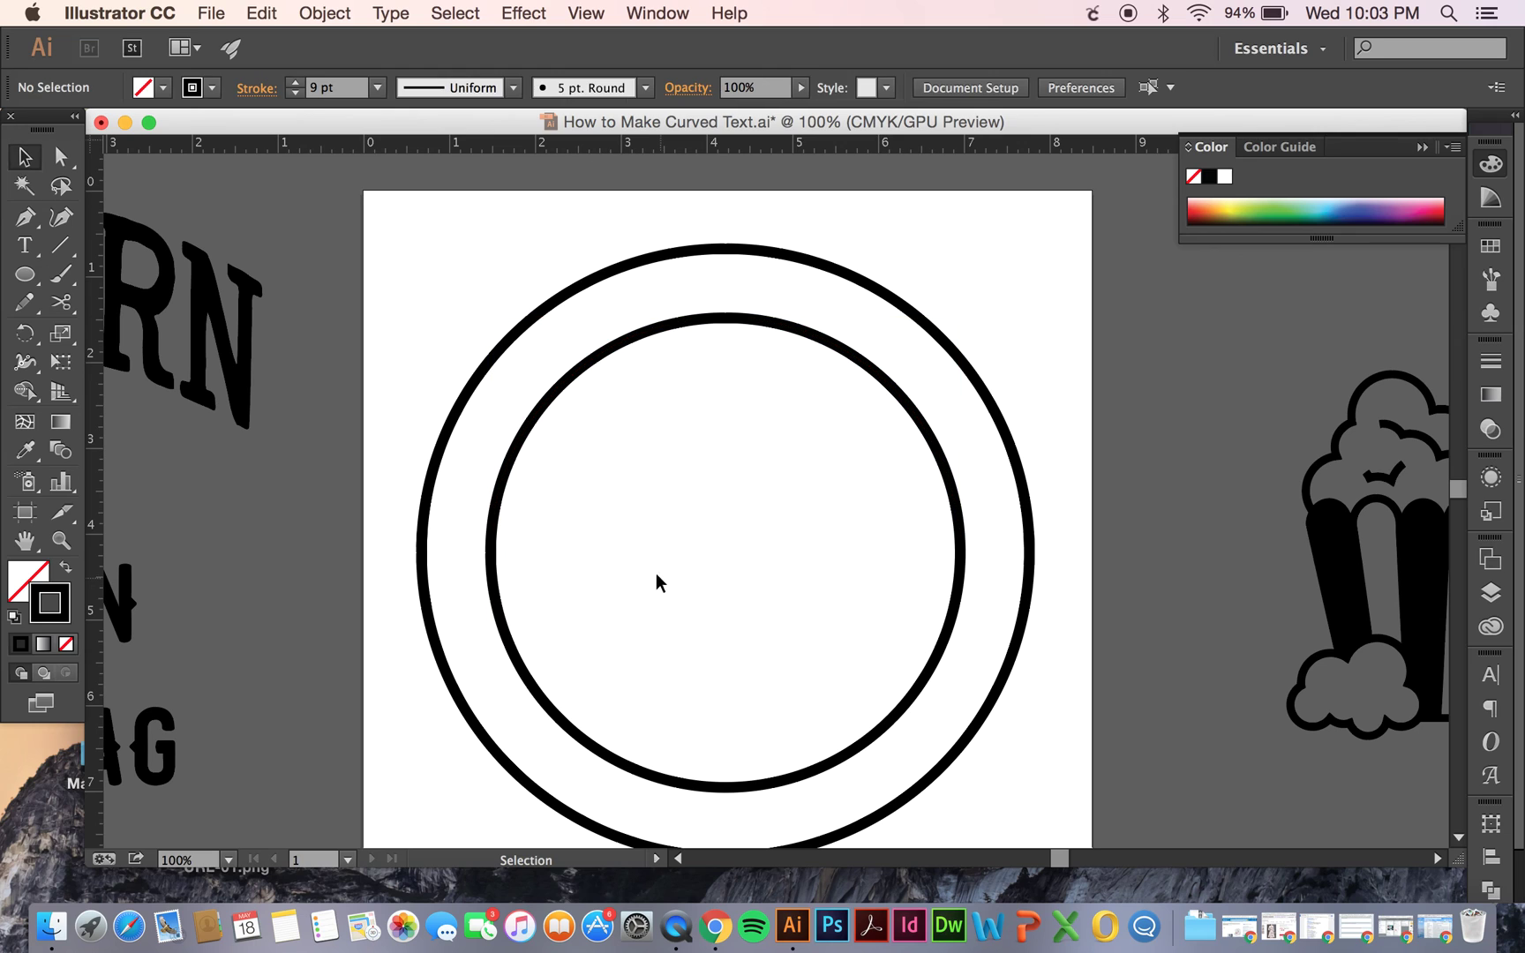
click(558, 390)
drag(557, 360, 557, 227)
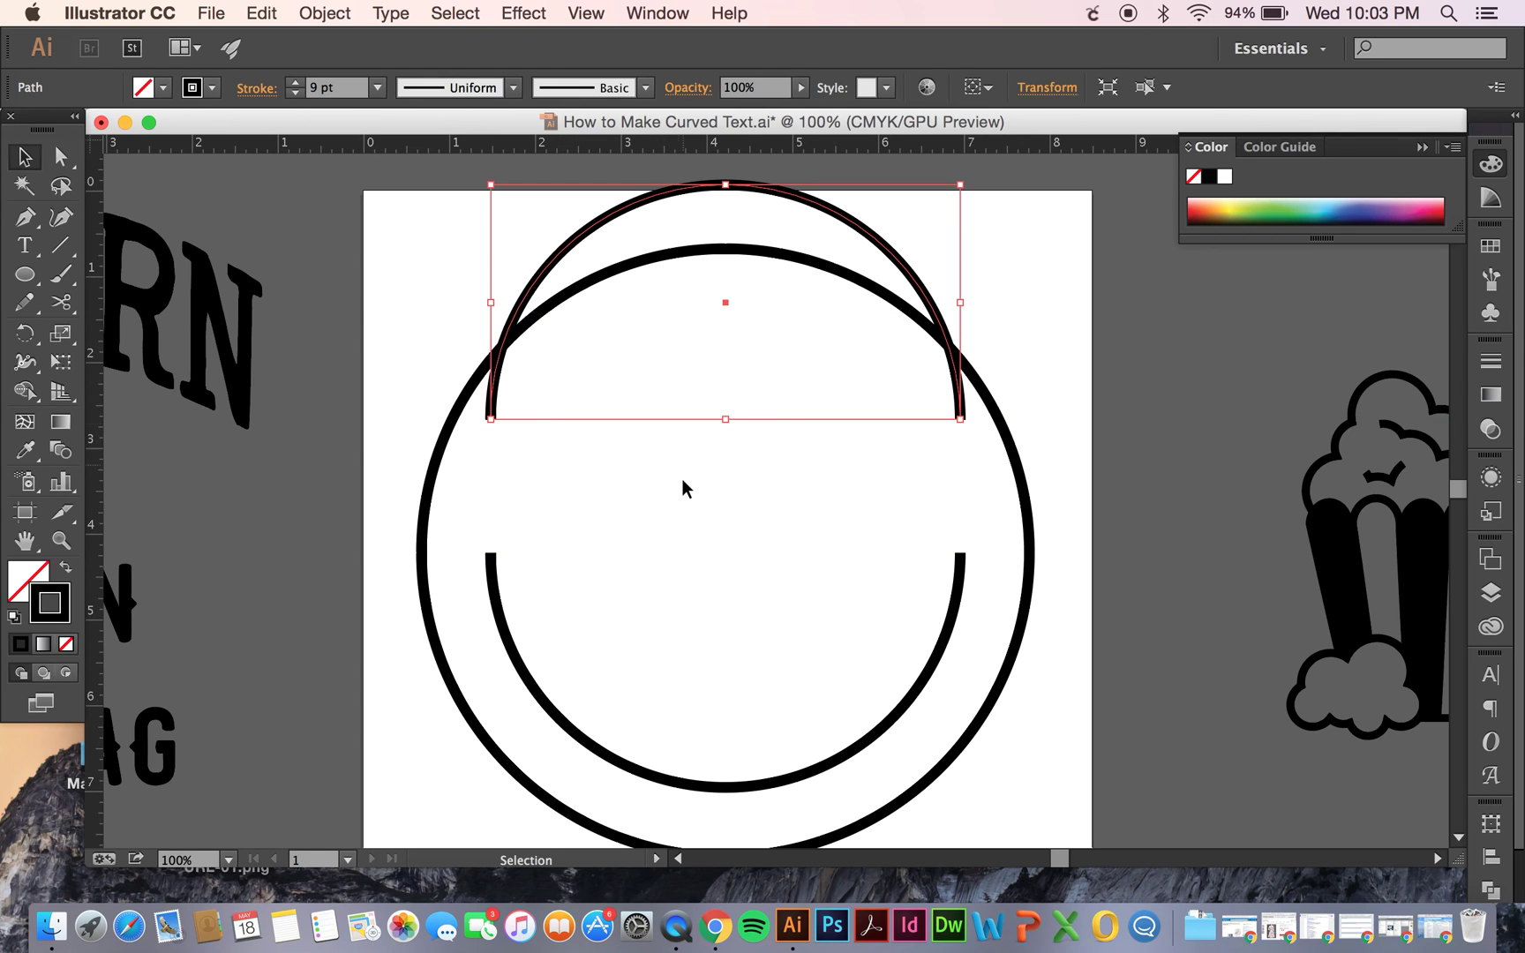
click(684, 479)
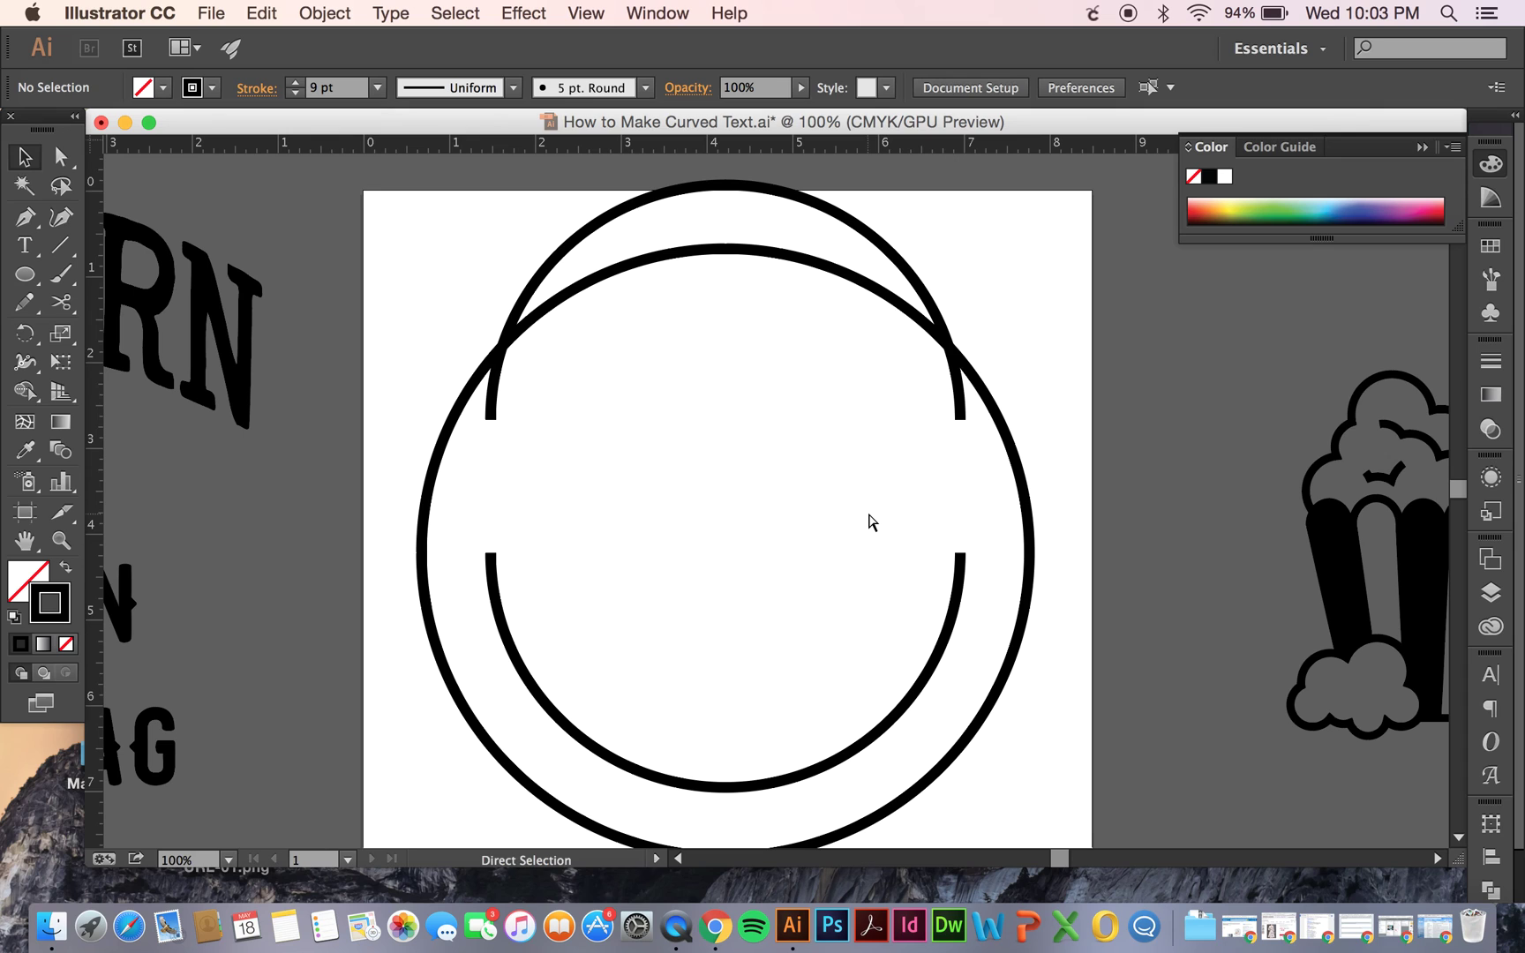
key(cmd+z)
click(828, 597)
- Try raising the top arc to touch the outer circle, then undo the move
scroll(826, 593, down, 2)
scroll(826, 593, left, 2)
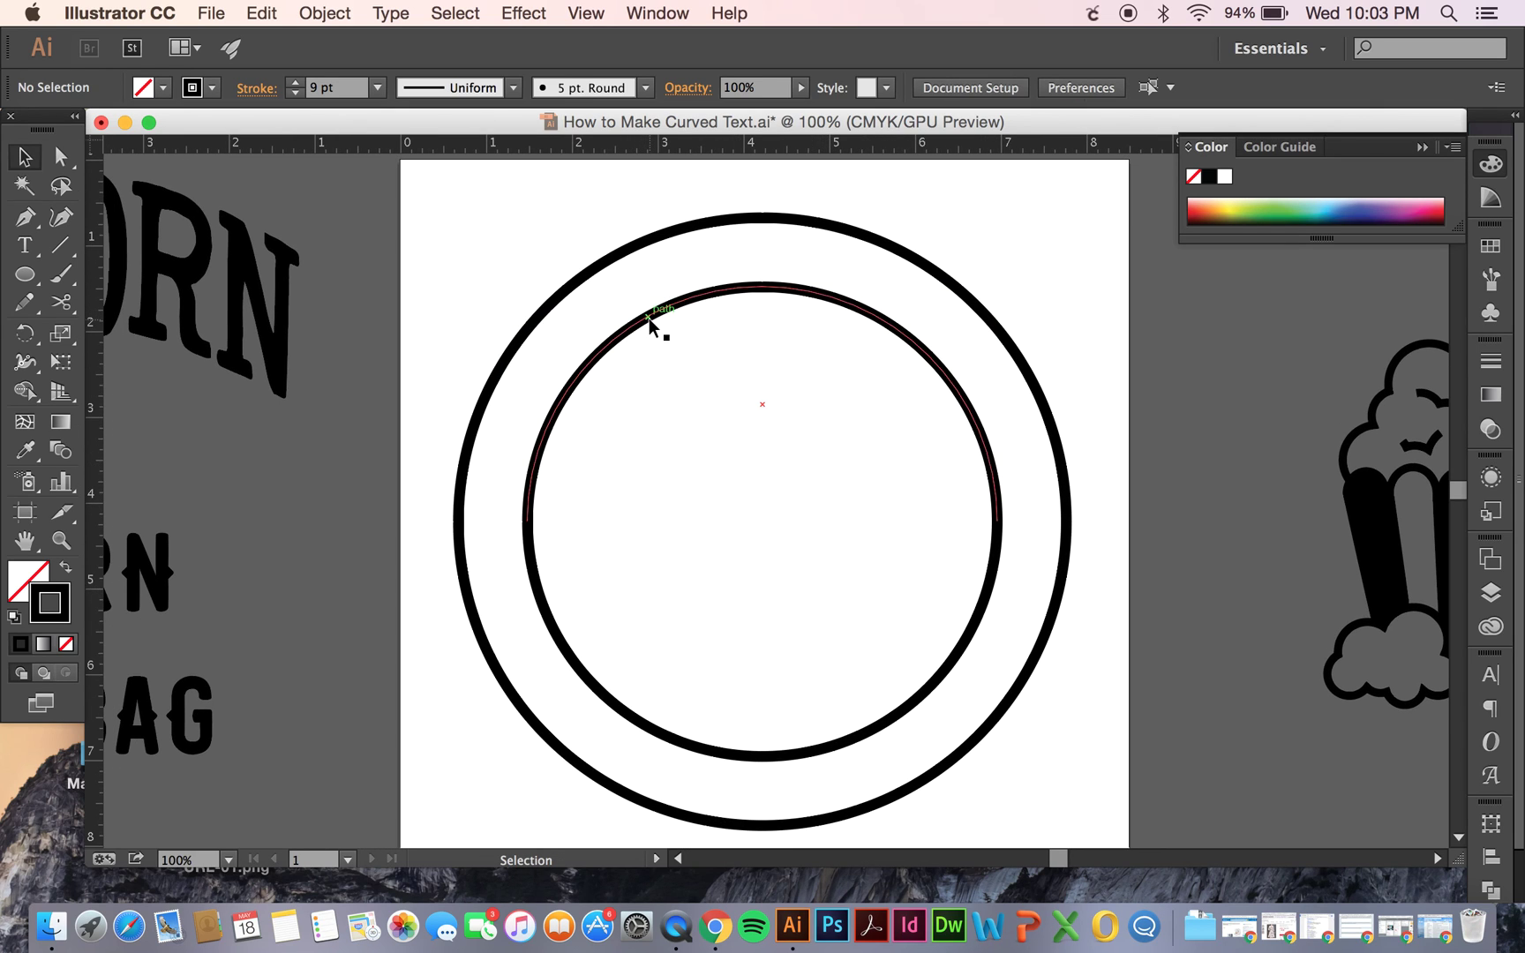
drag(648, 318, 648, 258)
click(704, 468)
key(cmd+z)
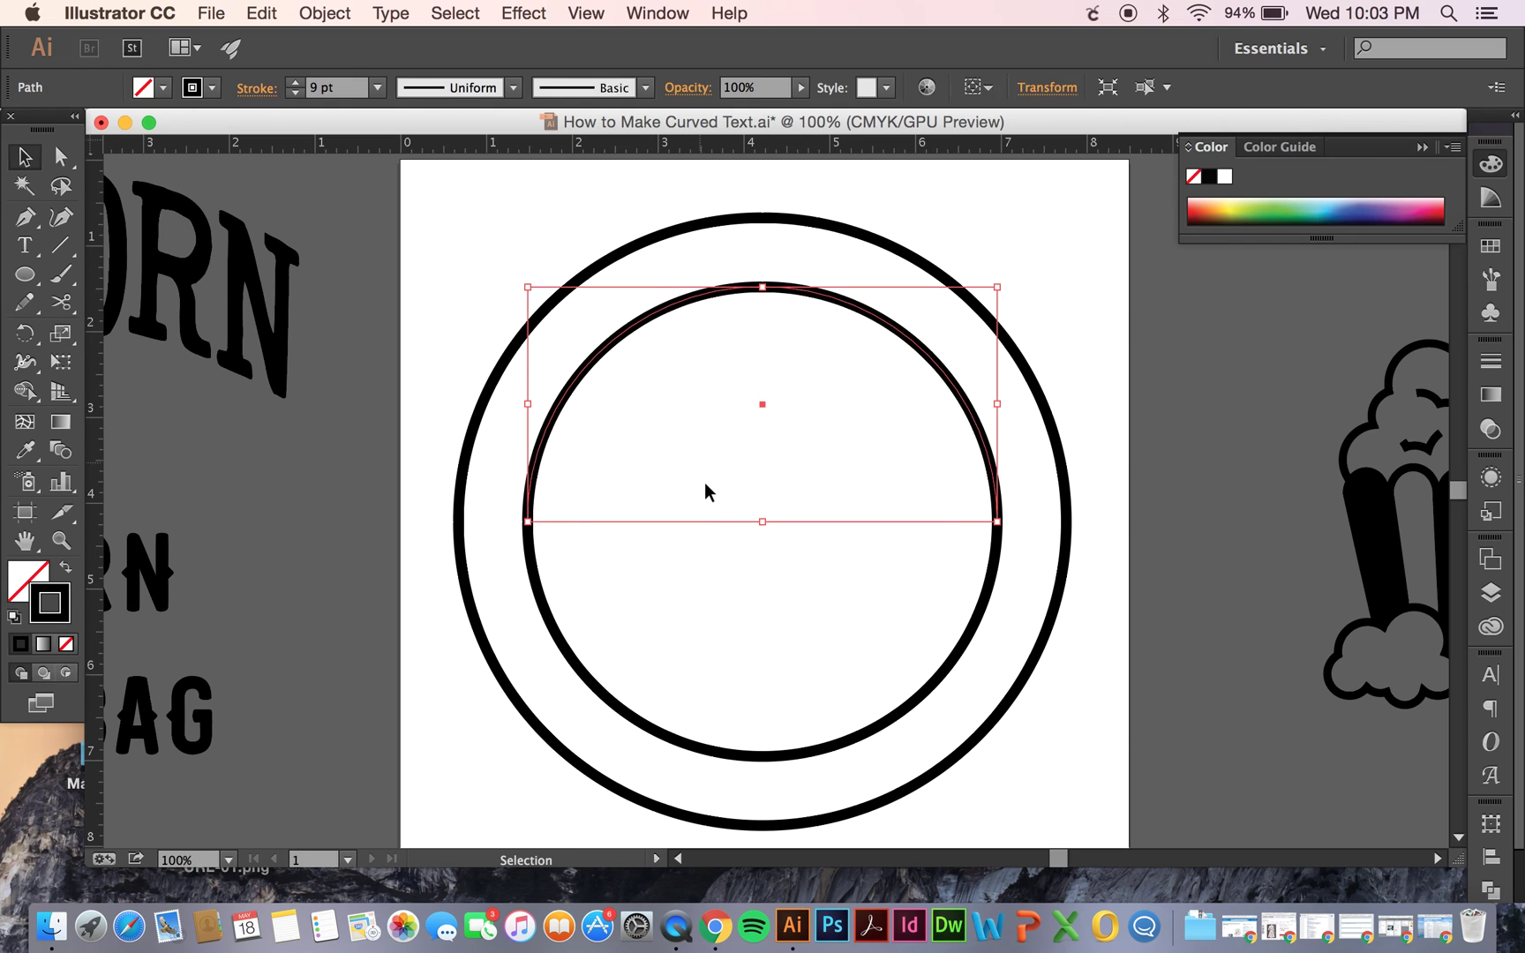
click(704, 481)
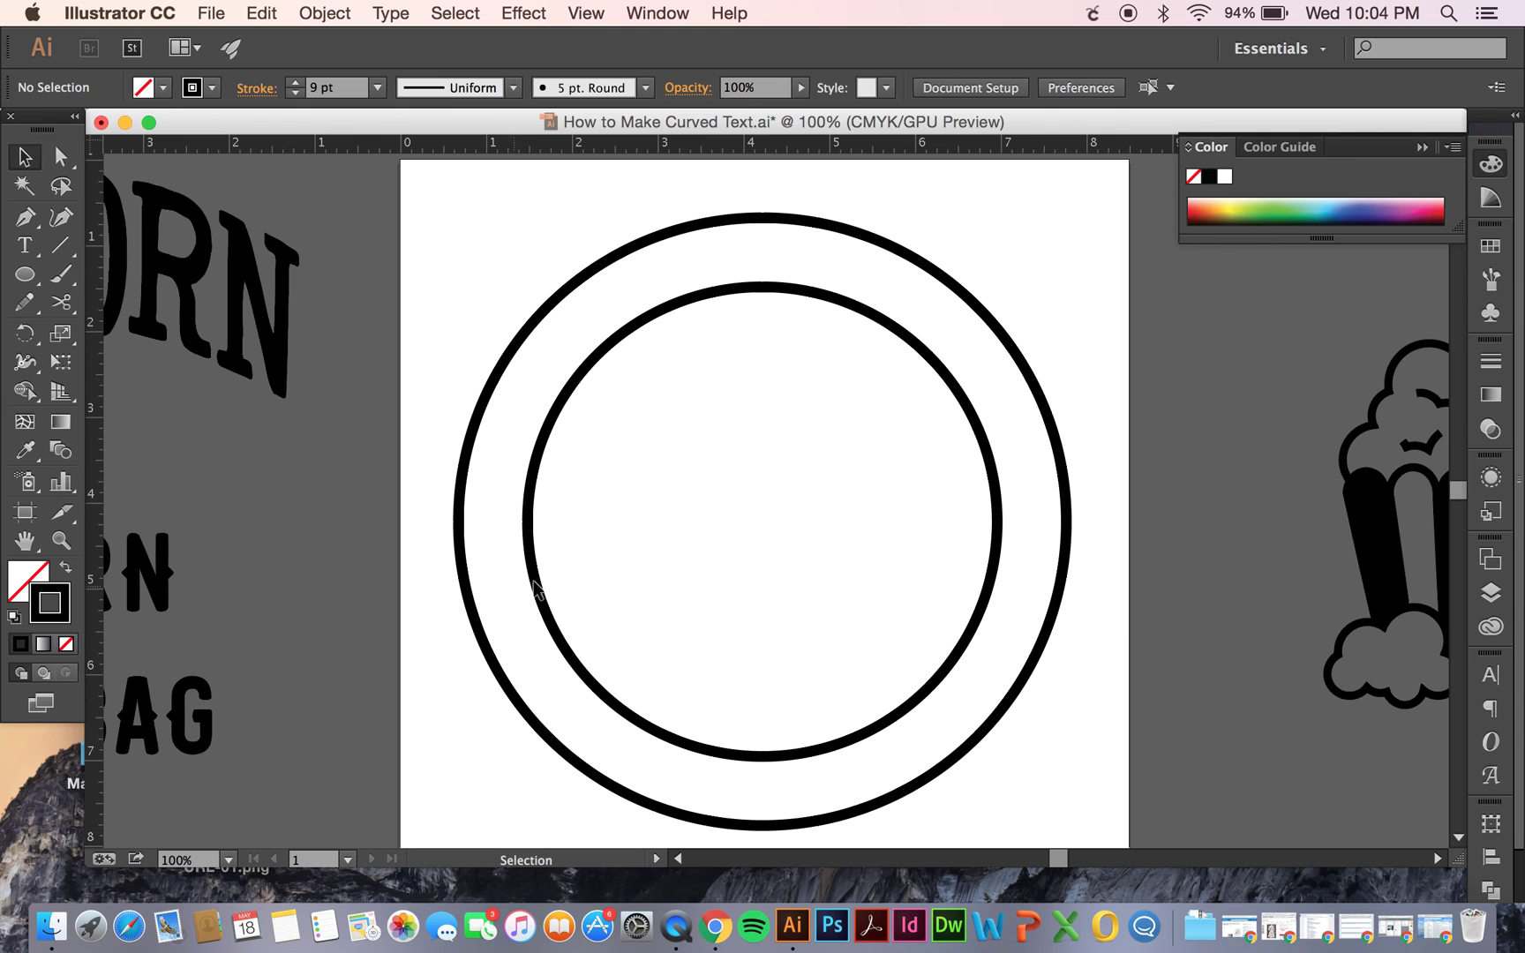
- Zoom out to 66.67% and select the POPCORN text with the Type tool
key(cmd+minus)
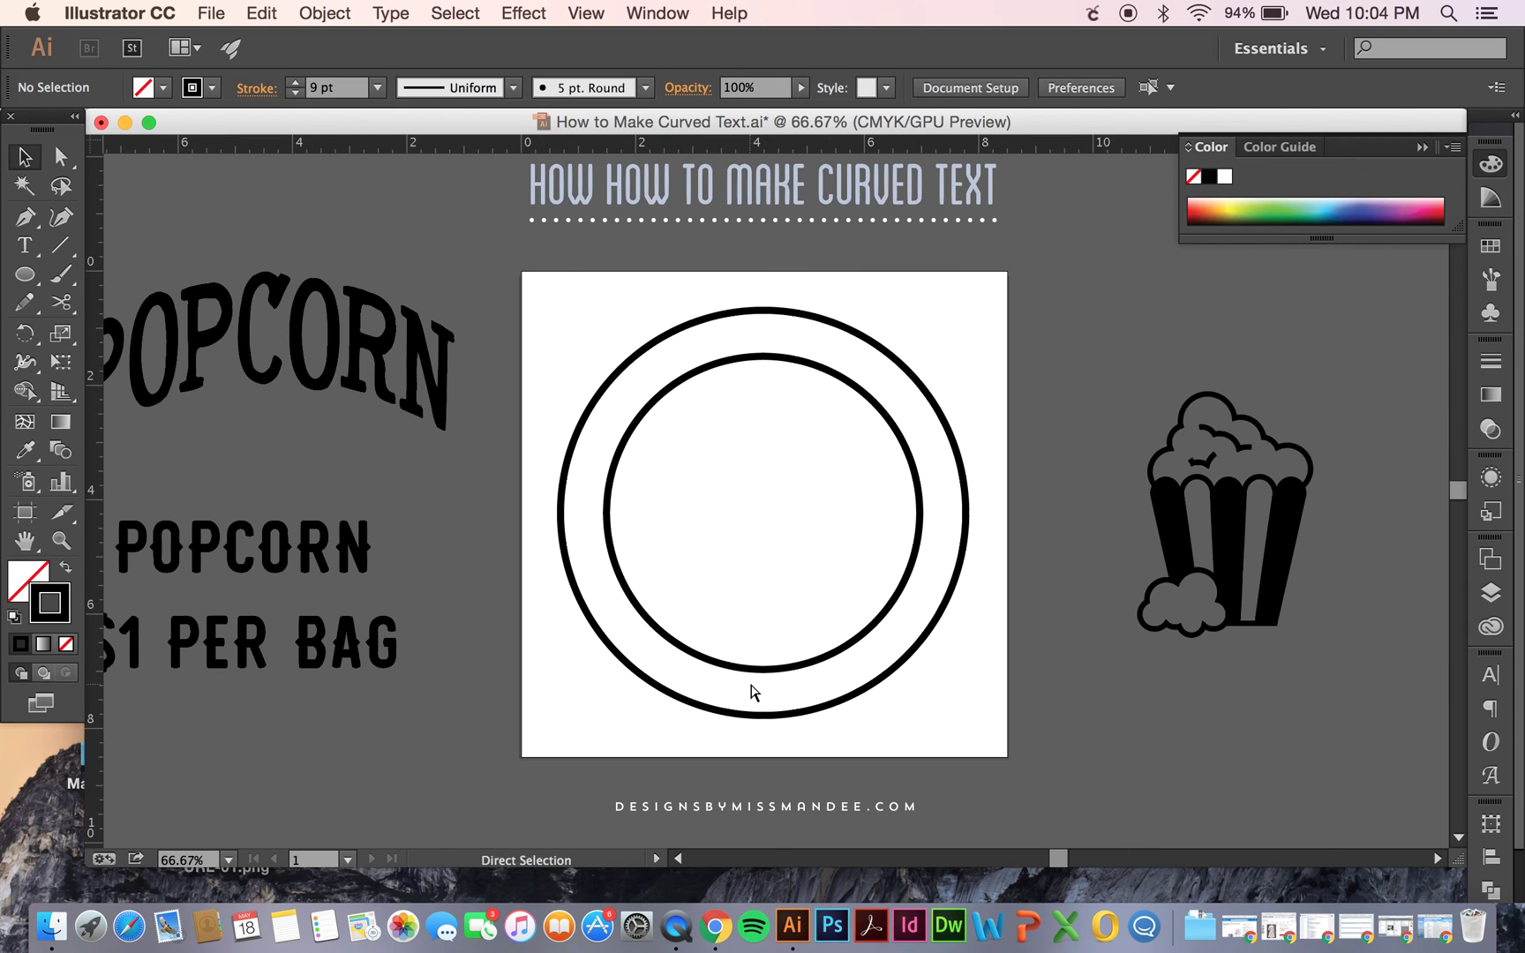
scroll(751, 691, up, 3)
scroll(751, 691, left, 3)
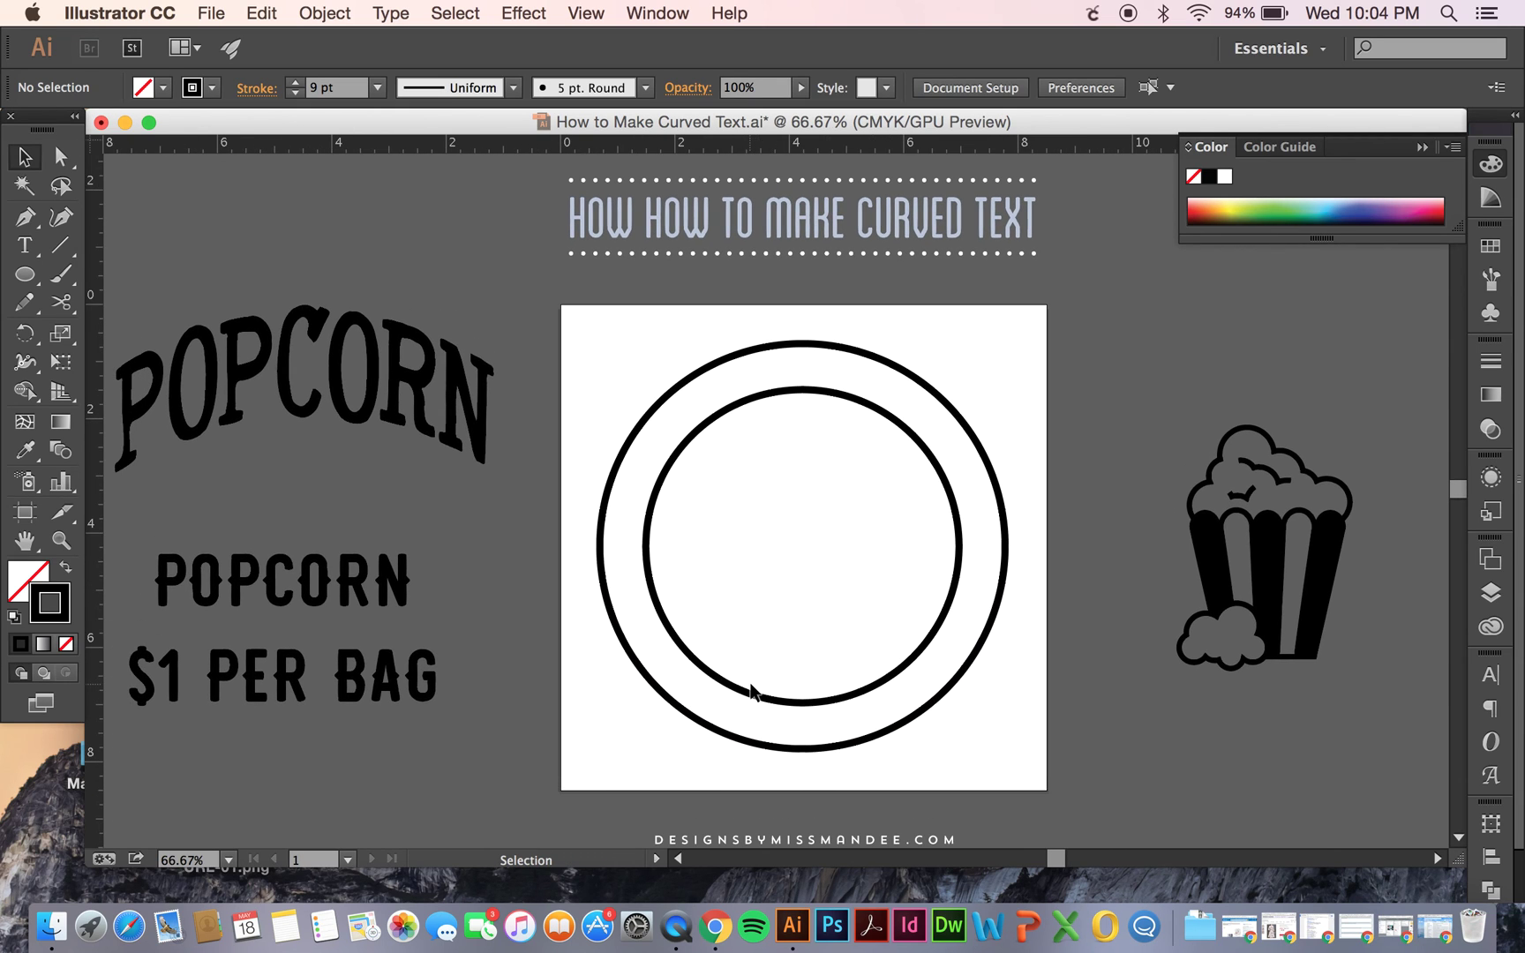
double_click(350, 597)
key(cmd+c)
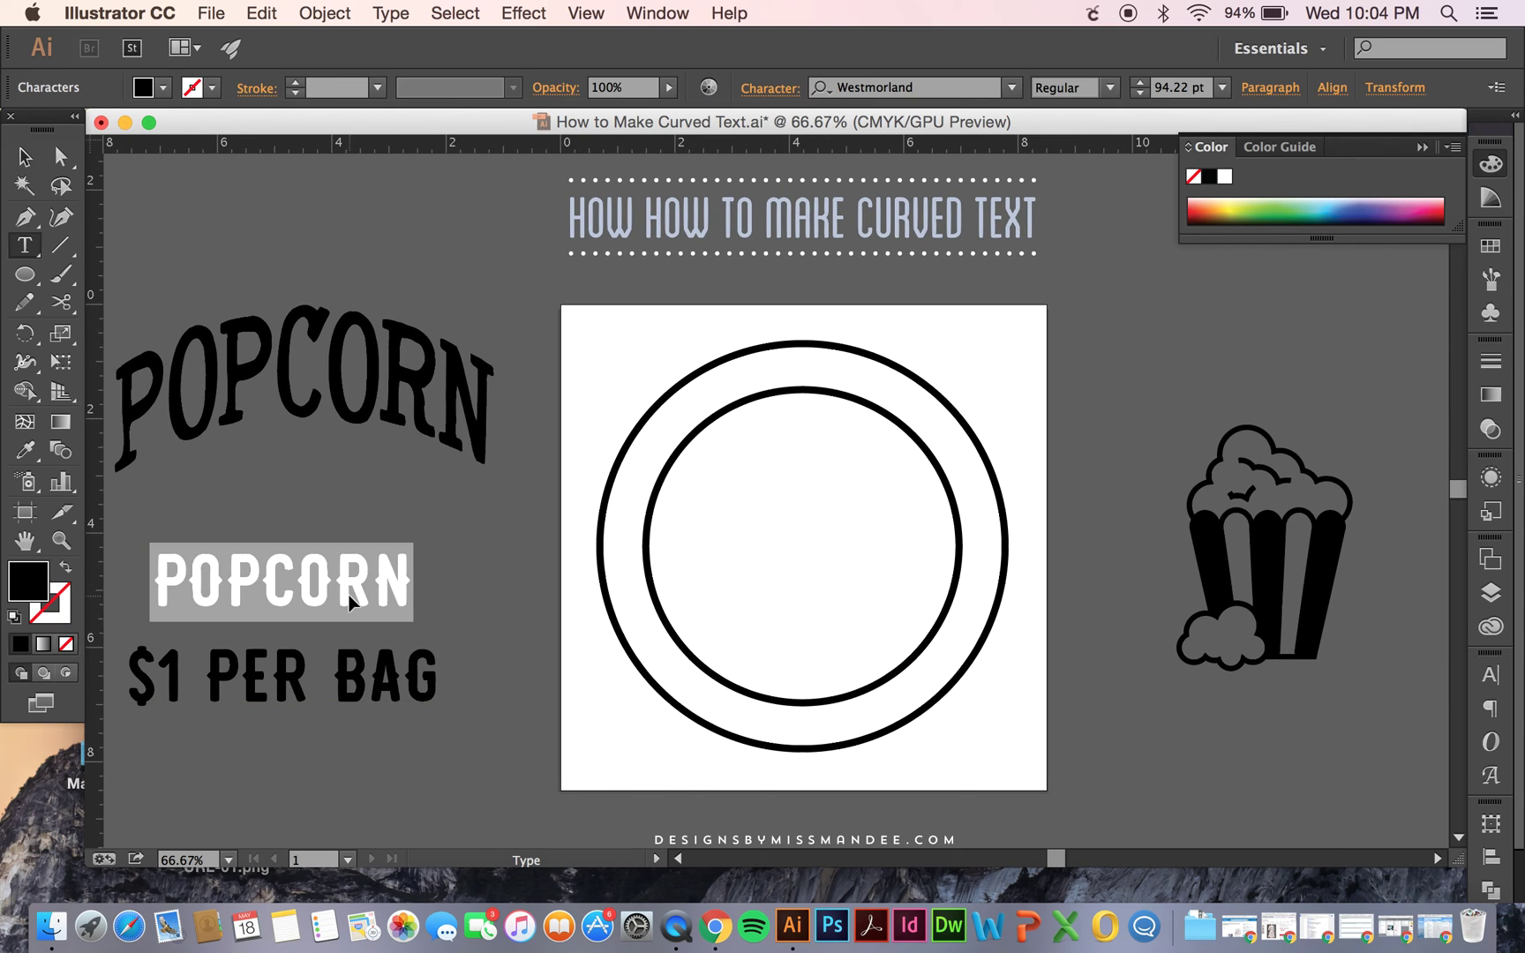
super+click(684, 572)
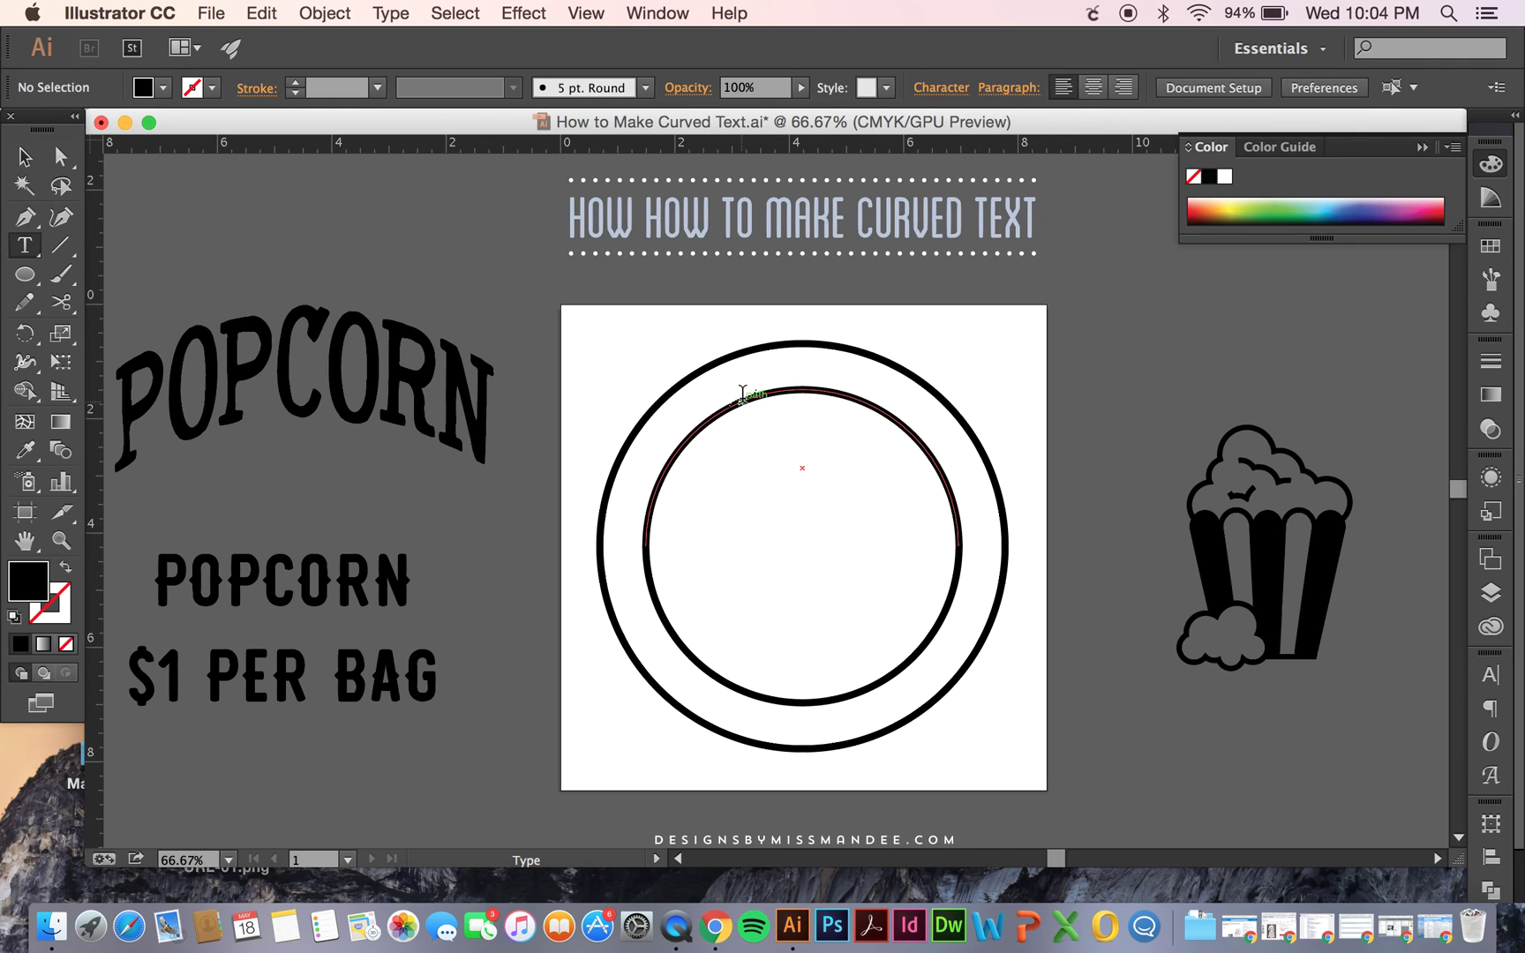
- Paste POPCORN as path type on the inner top arc and slide its start left
click(26, 246)
click(738, 402)
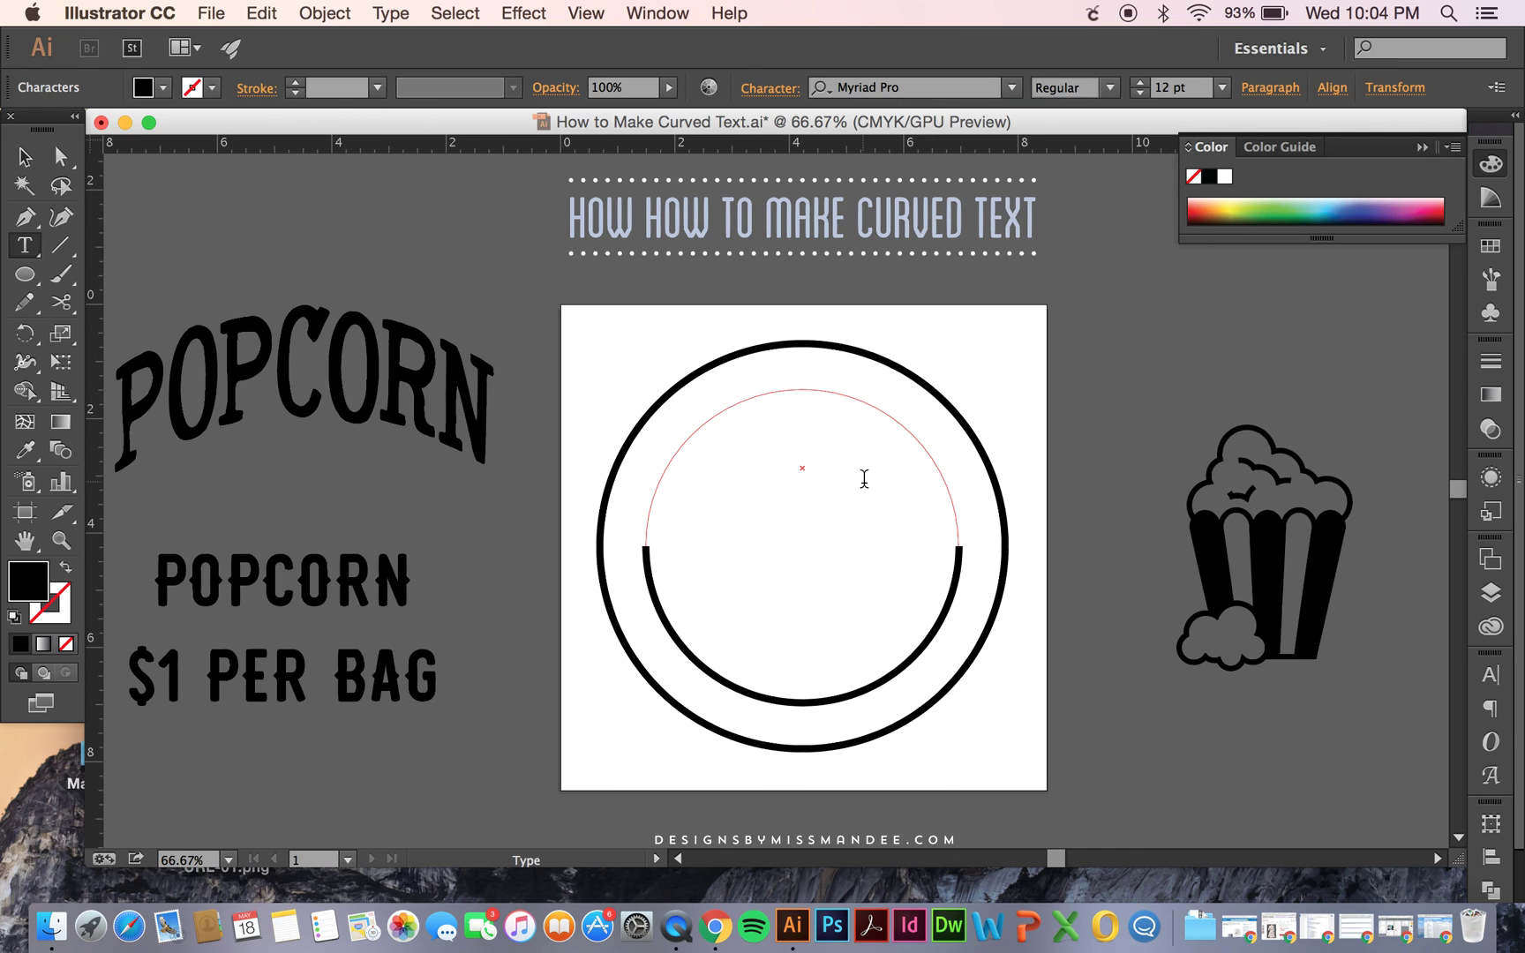
key(cmd+v)
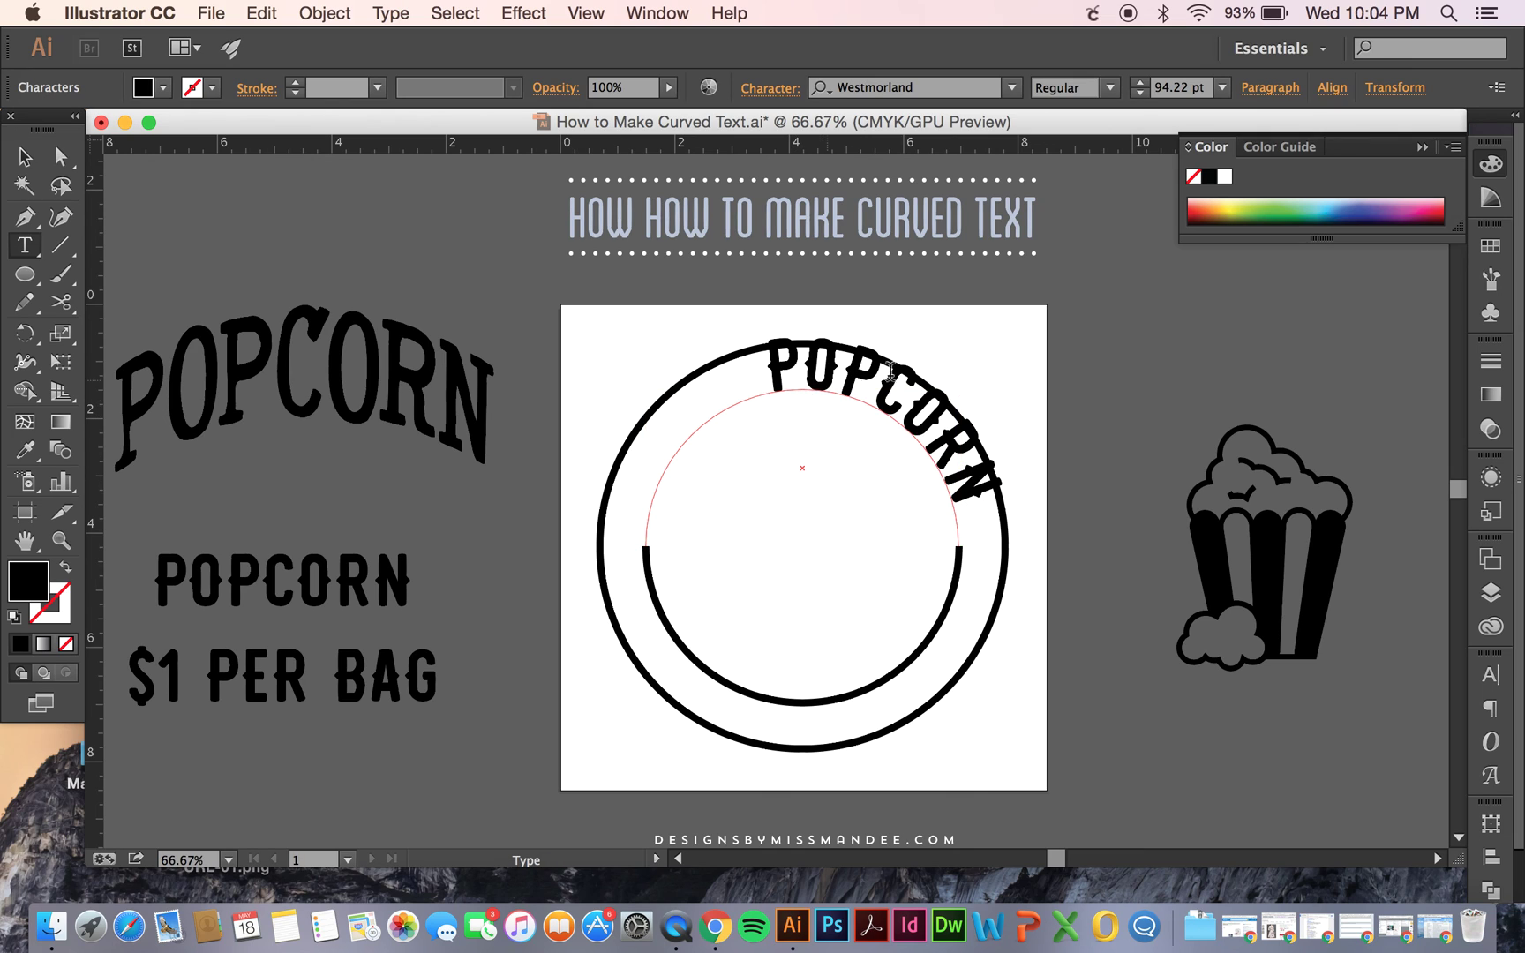
key(Escape)
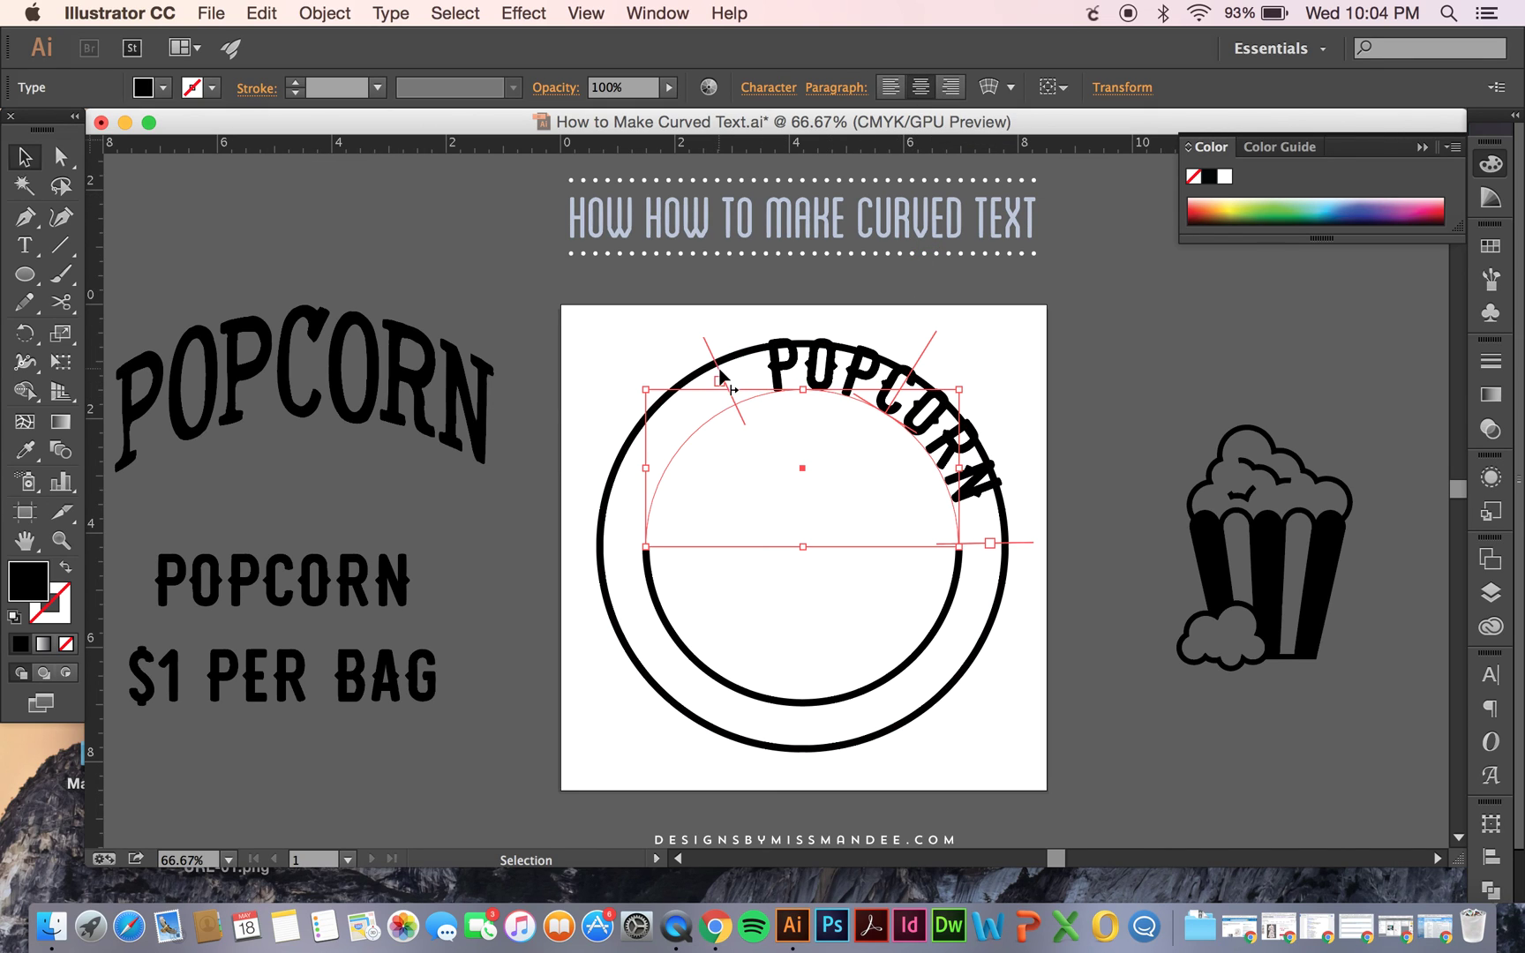
drag(722, 378, 633, 560)
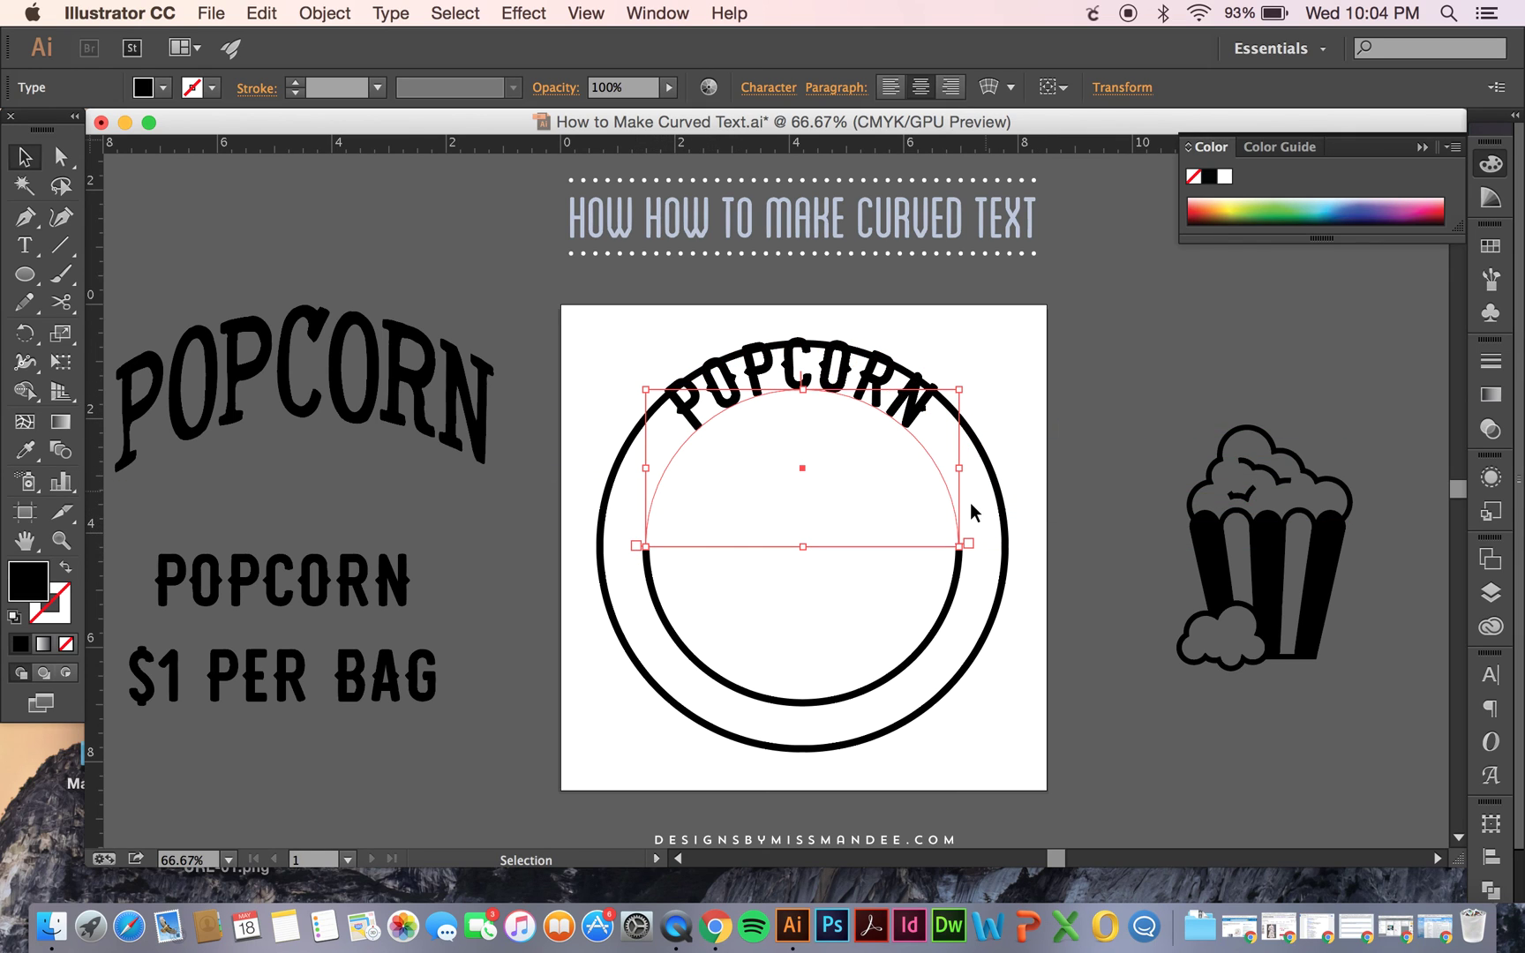
- Drag POPCORN's end bracket so the word sits centred across the badge top
key(t)
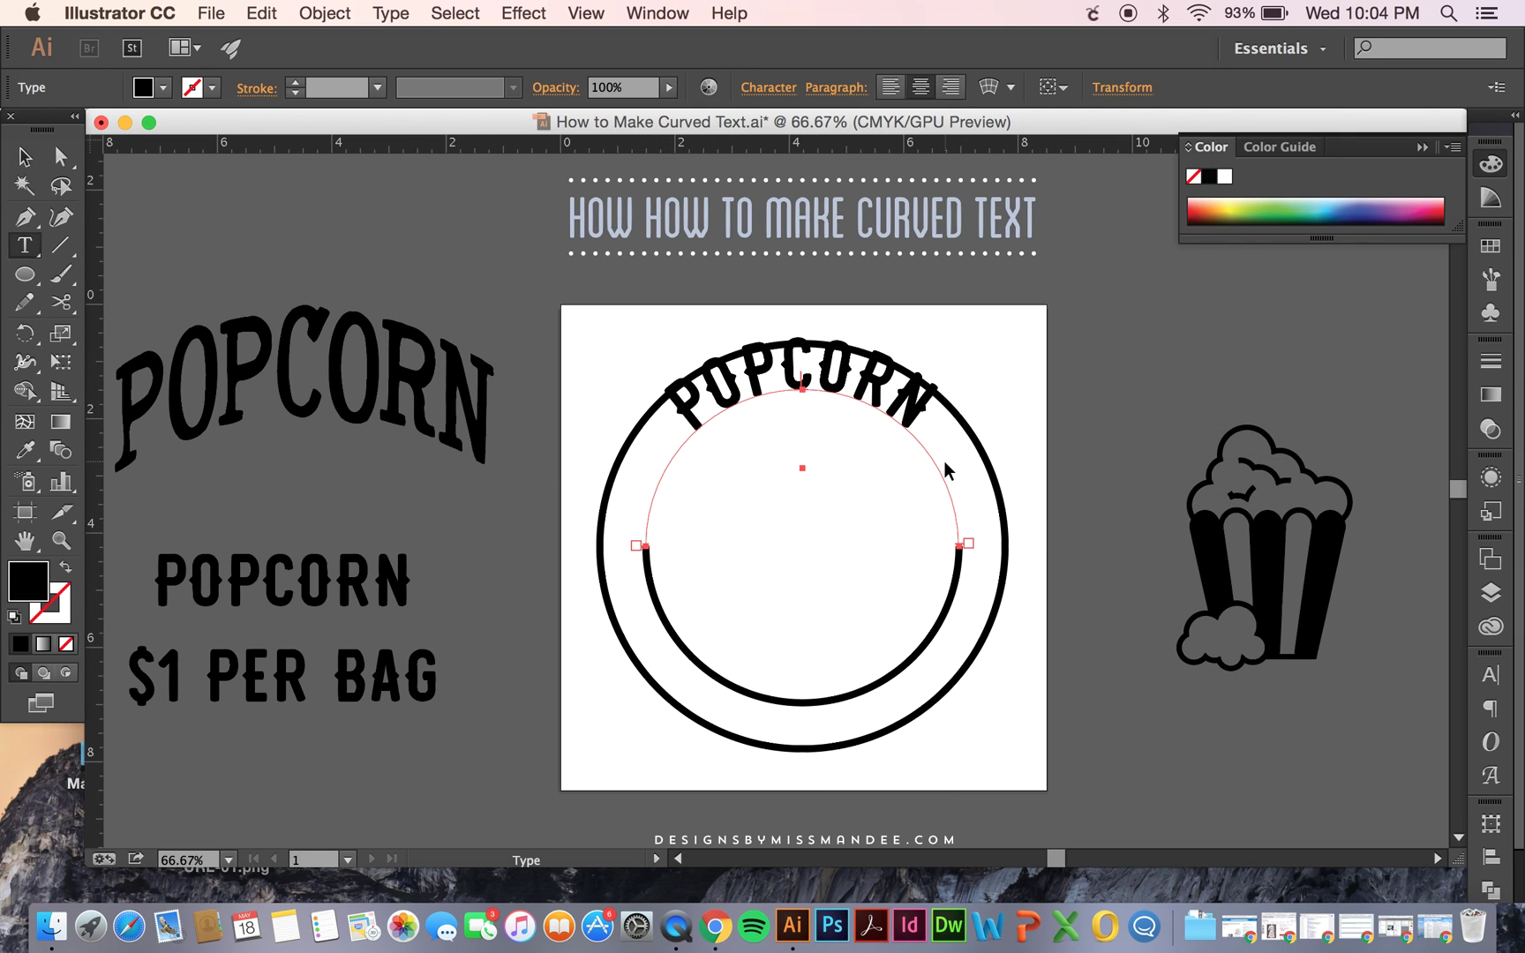
key(super)
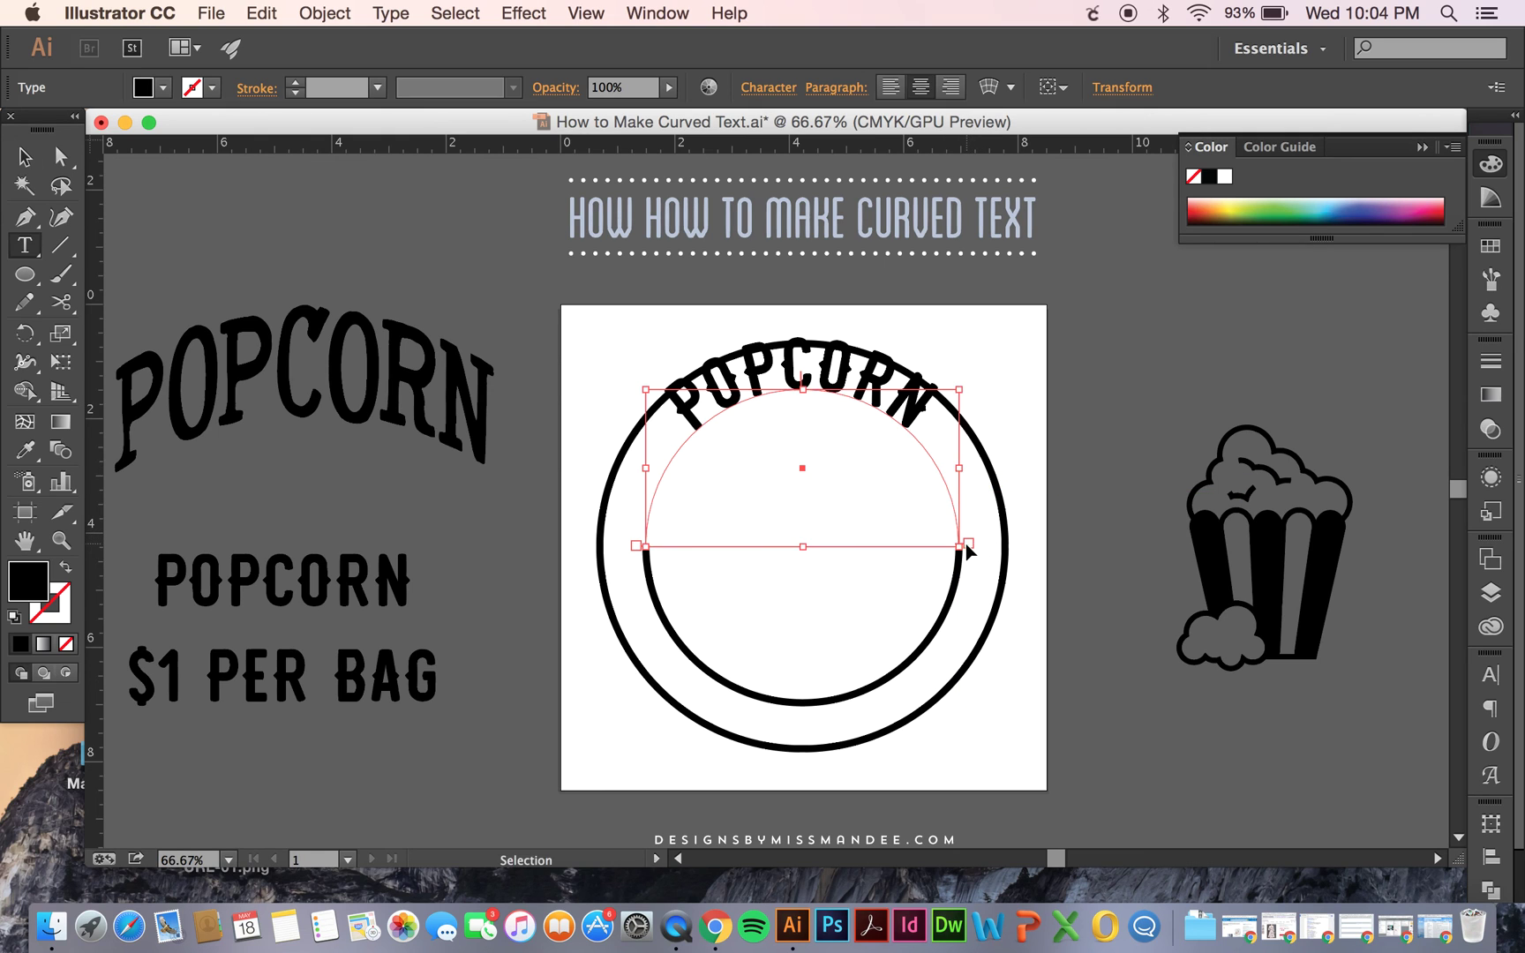
key(v)
key(super+equal)
key(super+equal)
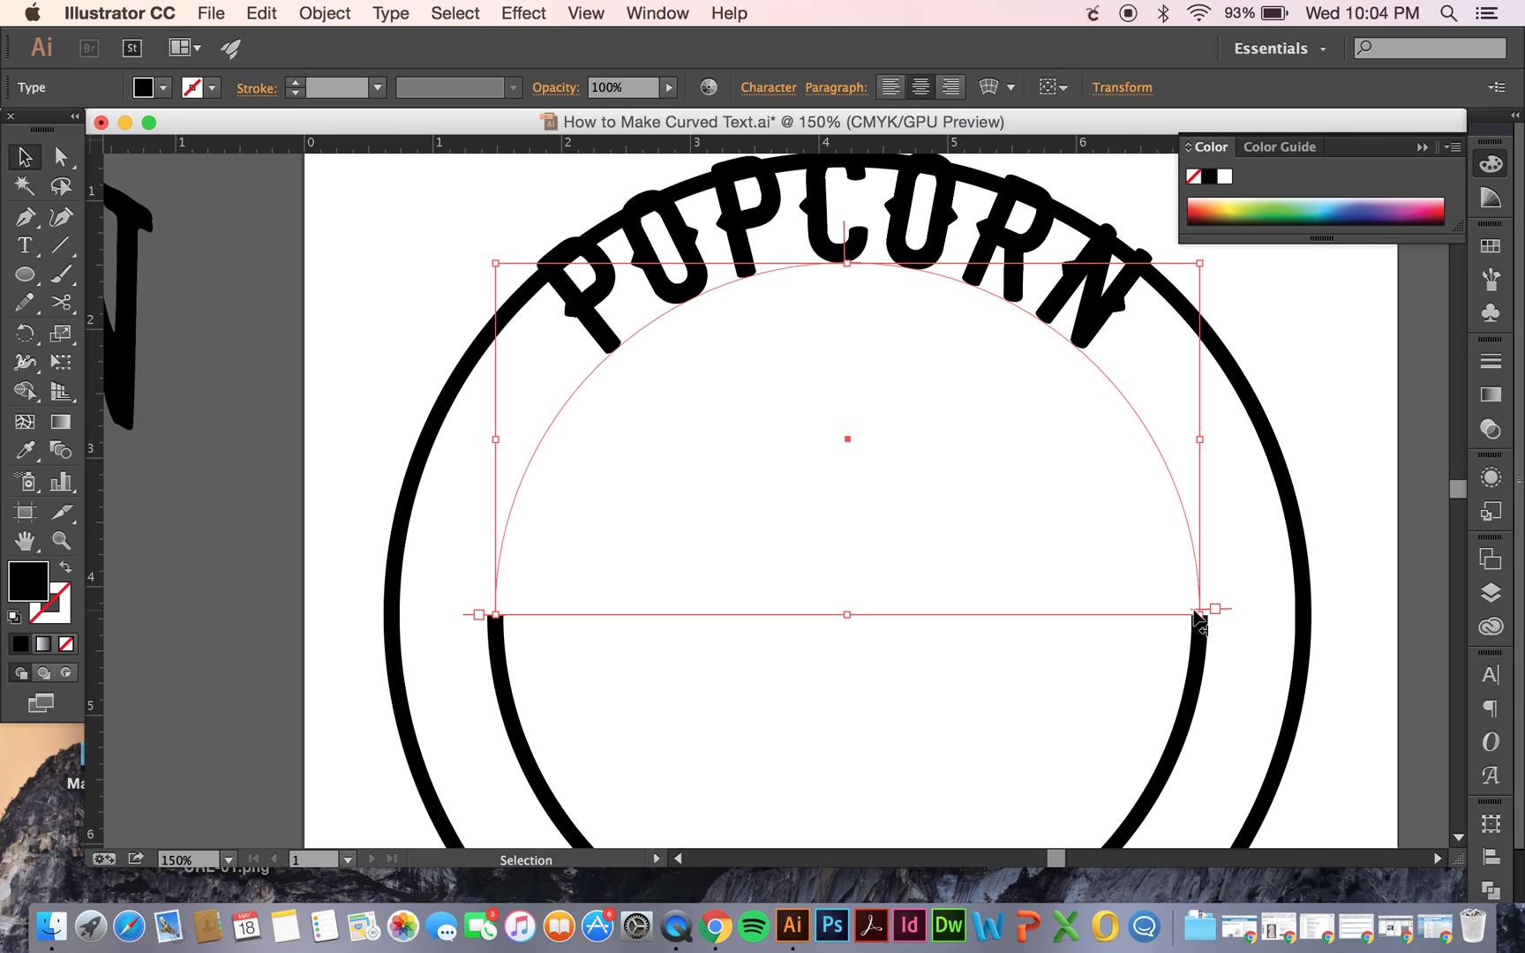
drag(1206, 610, 1128, 630)
click(1240, 481)
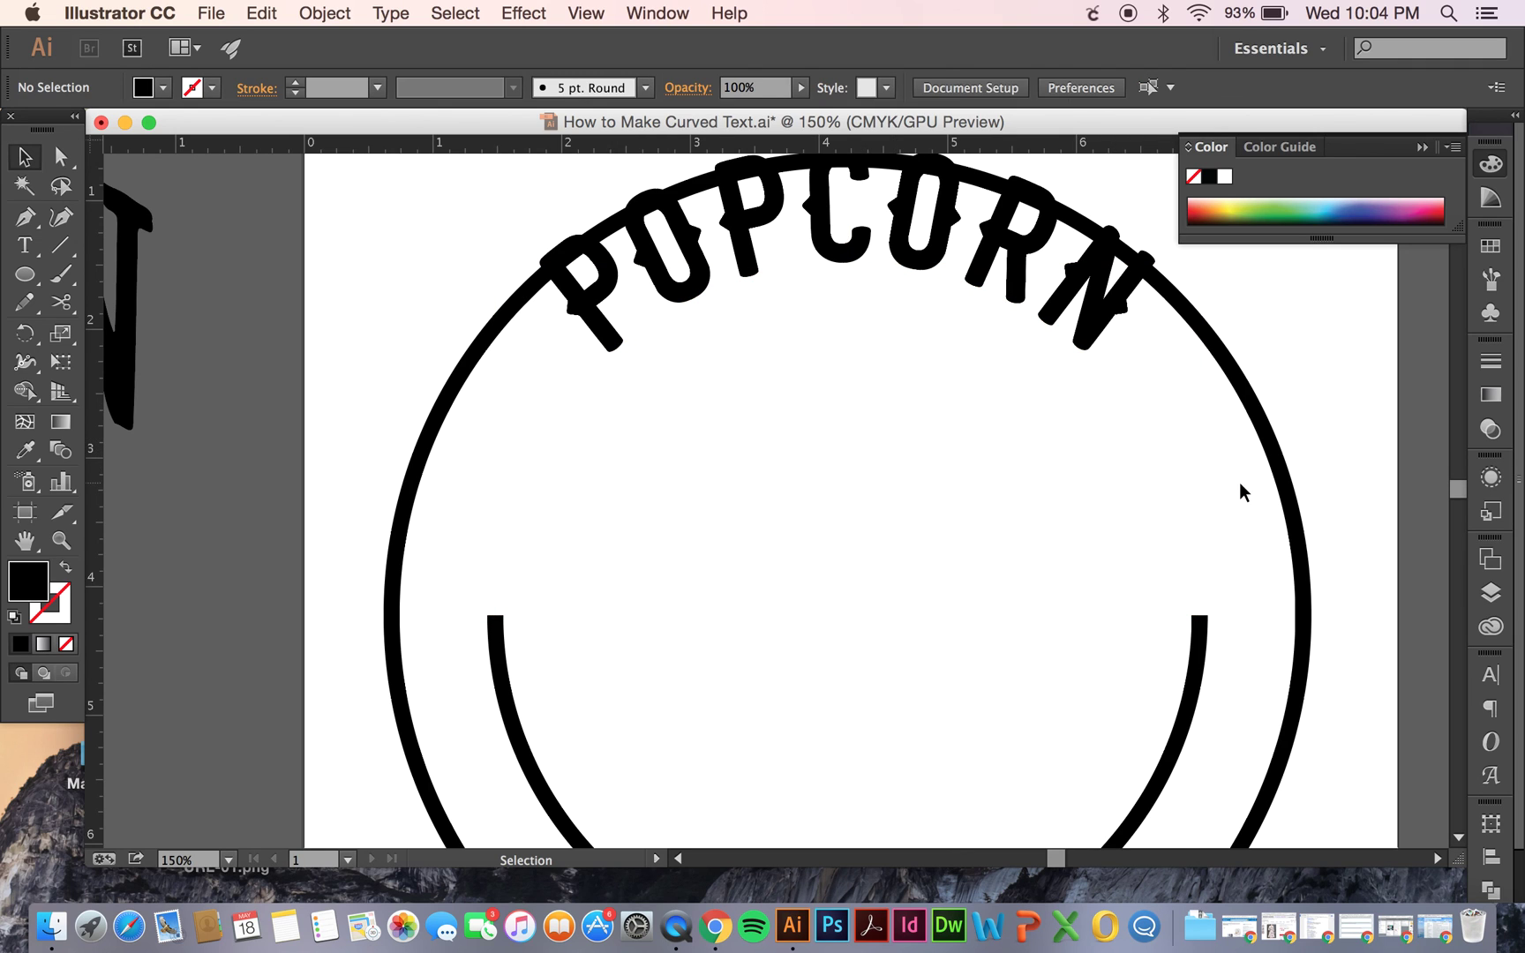
key(super+minus)
key(super+minus)
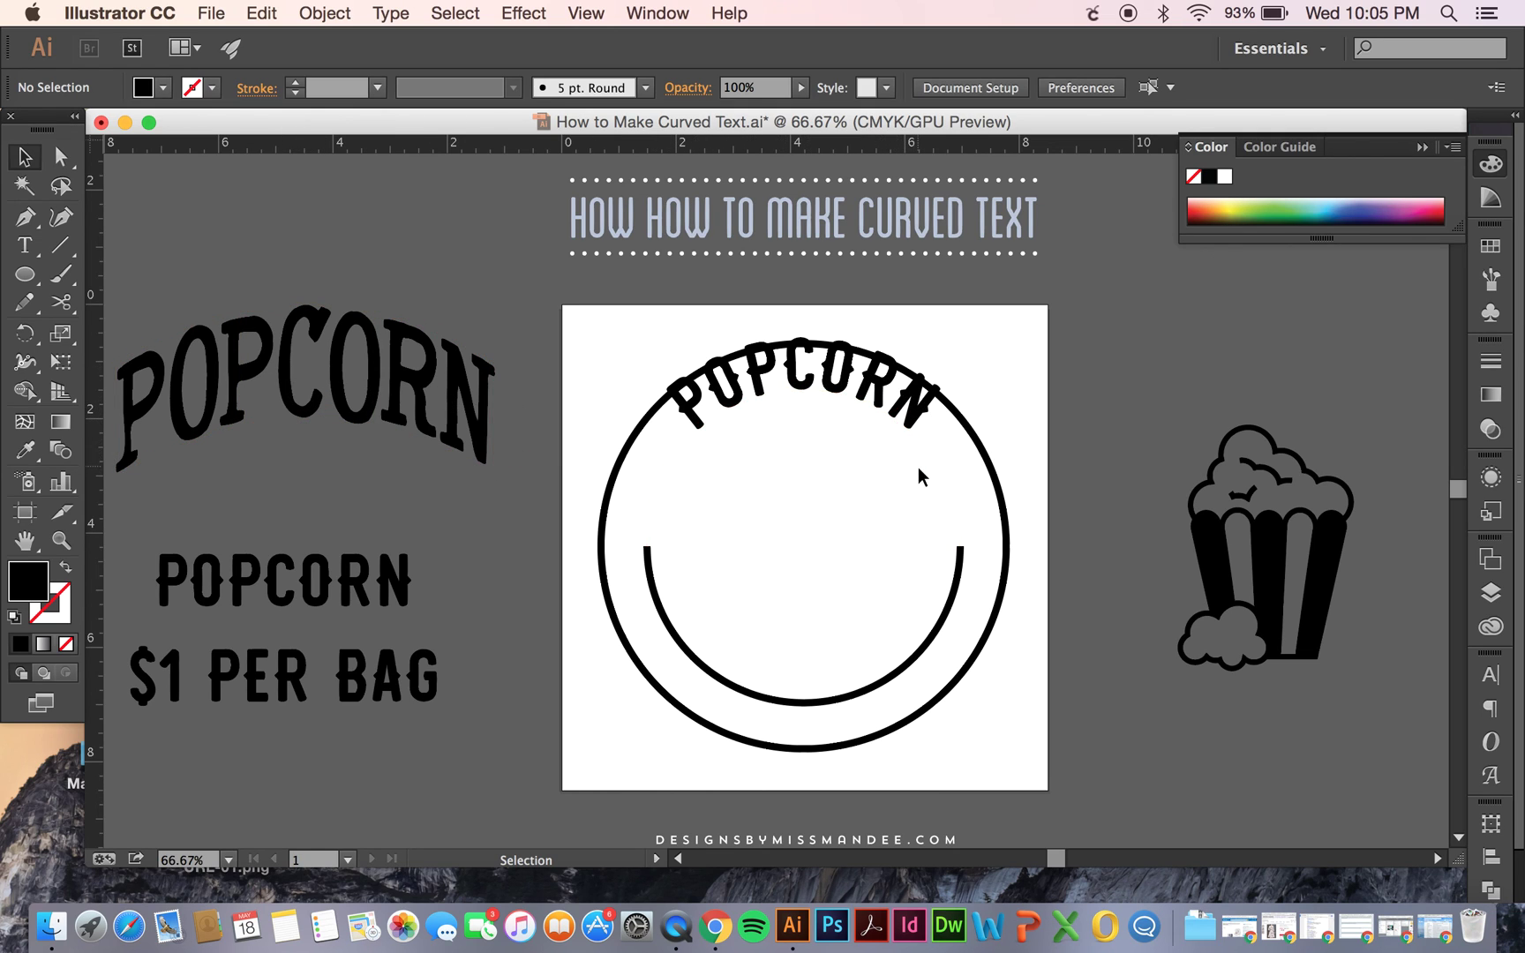
- Set the $1 PER BAG text as path type along the inner bottom arc of the circle
triple_click(357, 678)
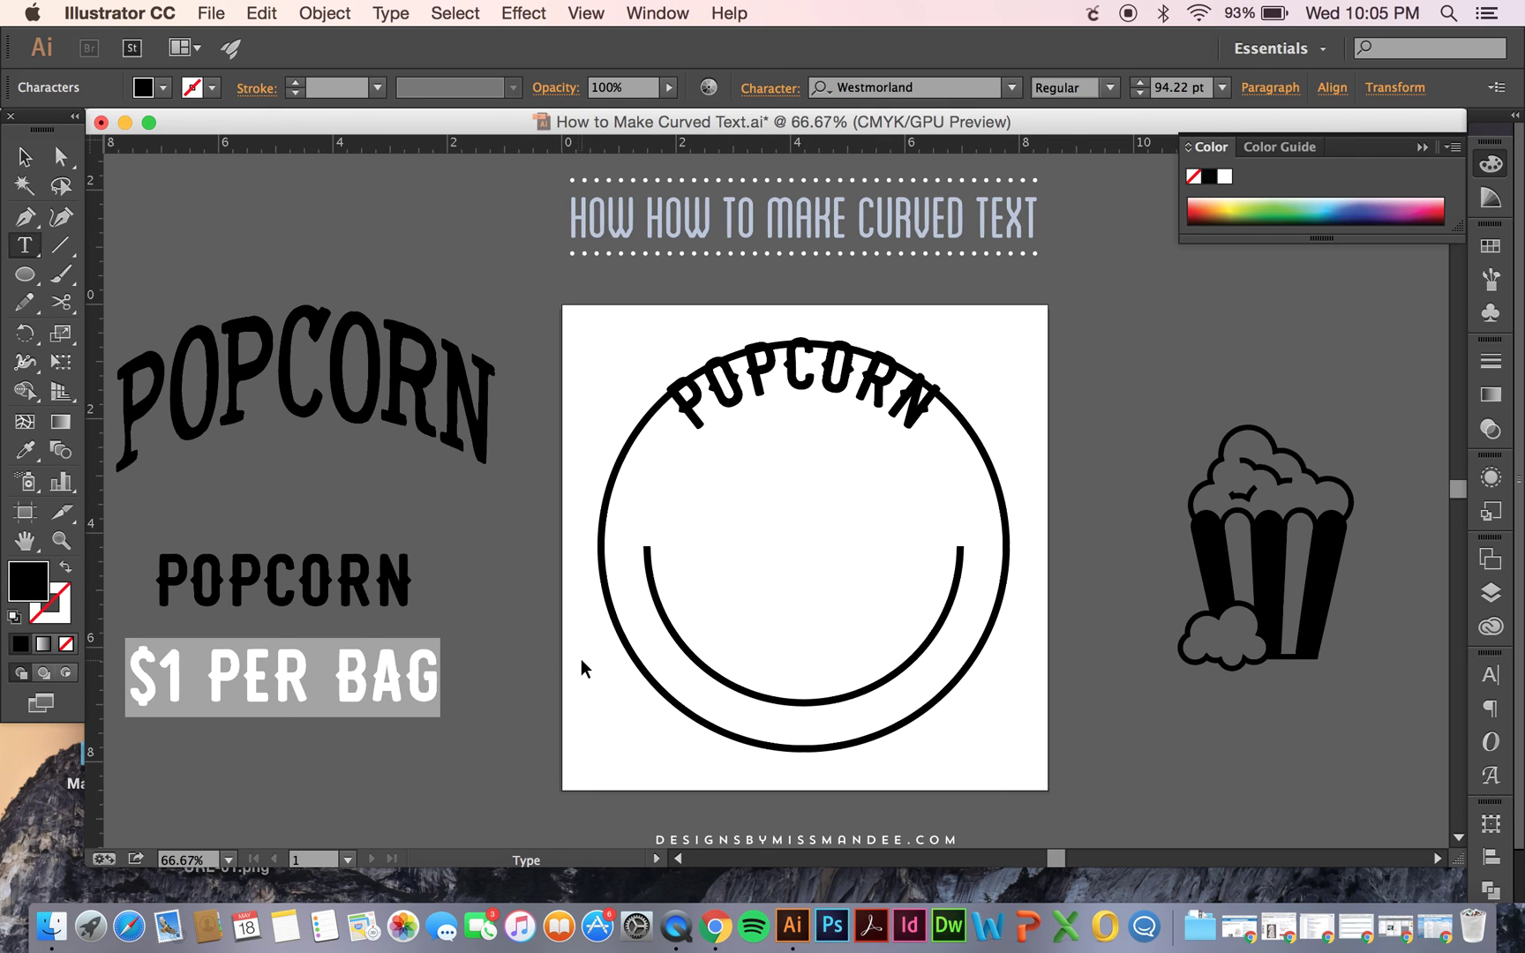
key(Escape)
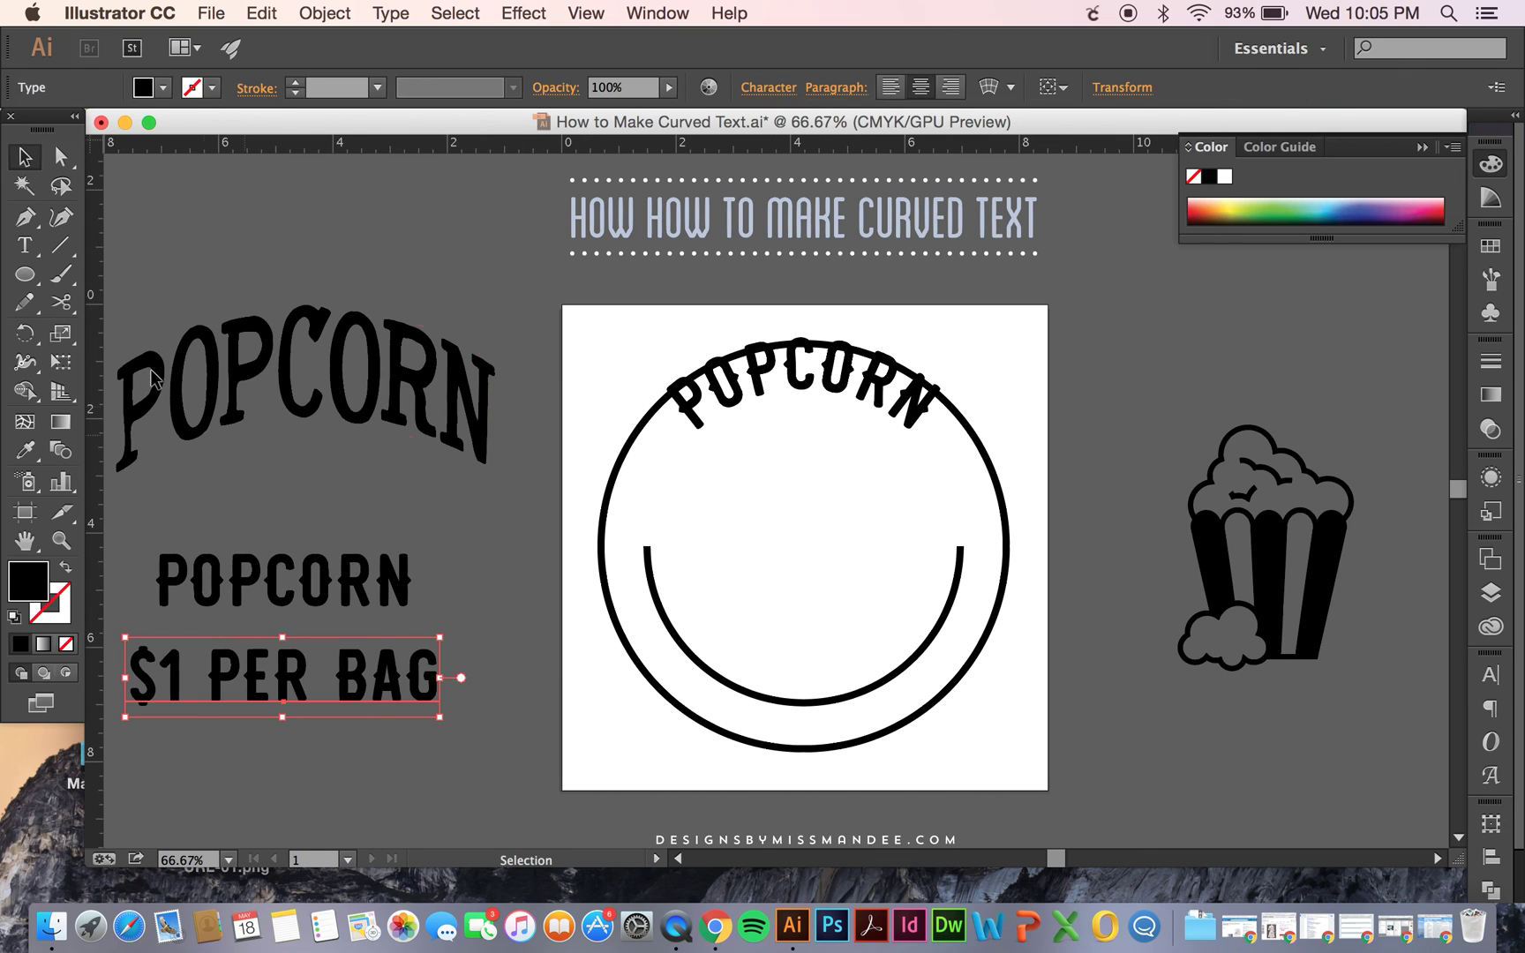
click(25, 245)
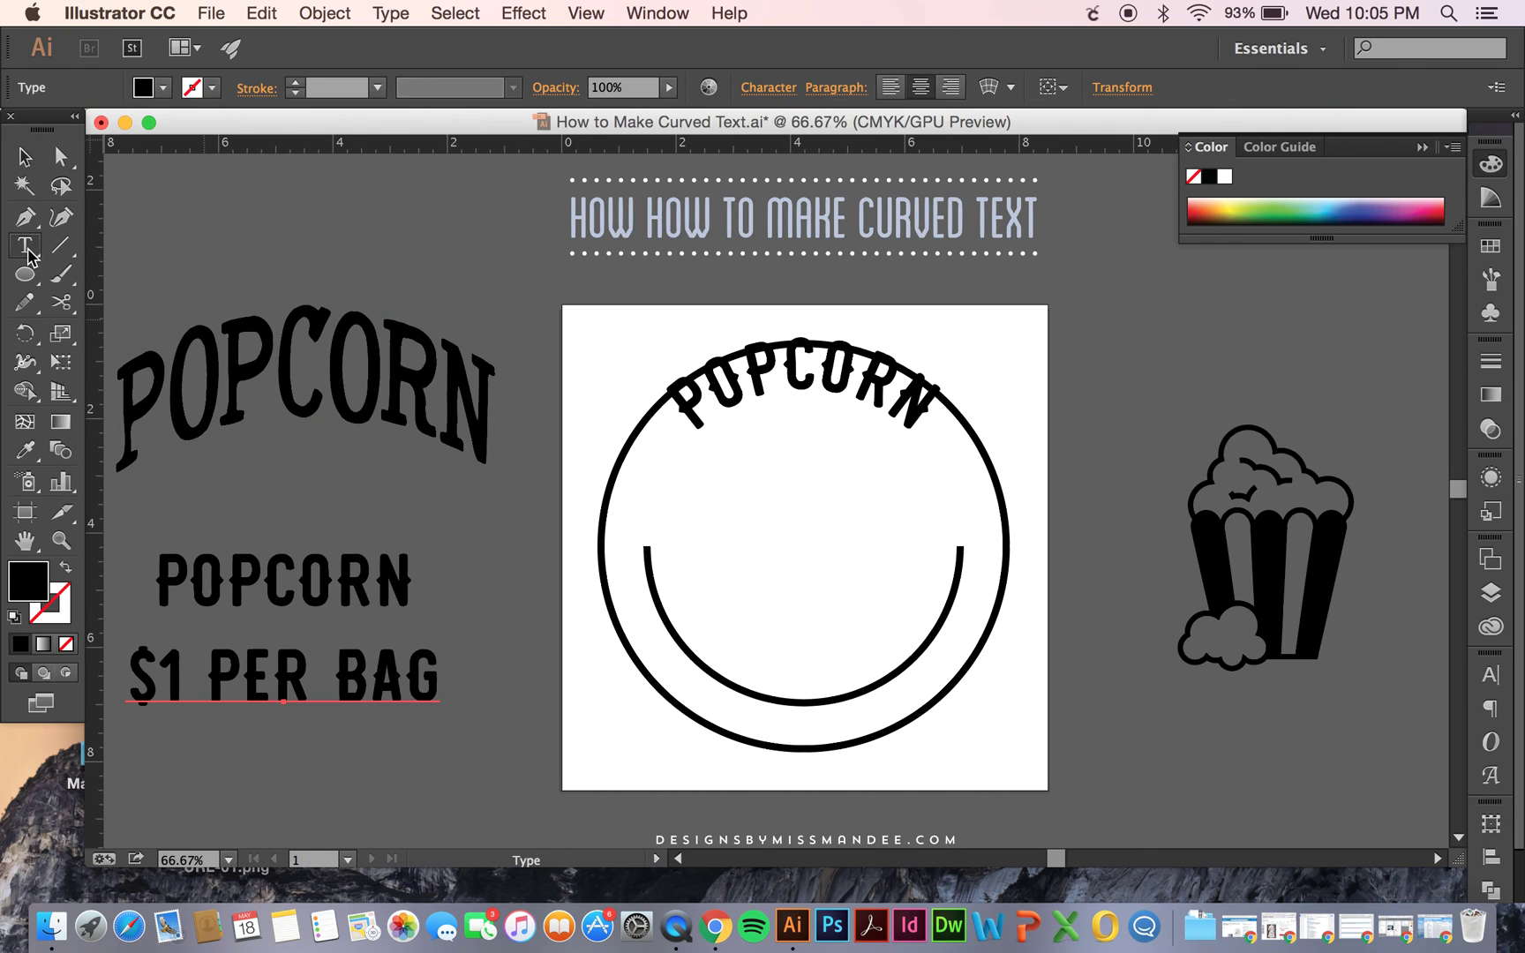
click(701, 657)
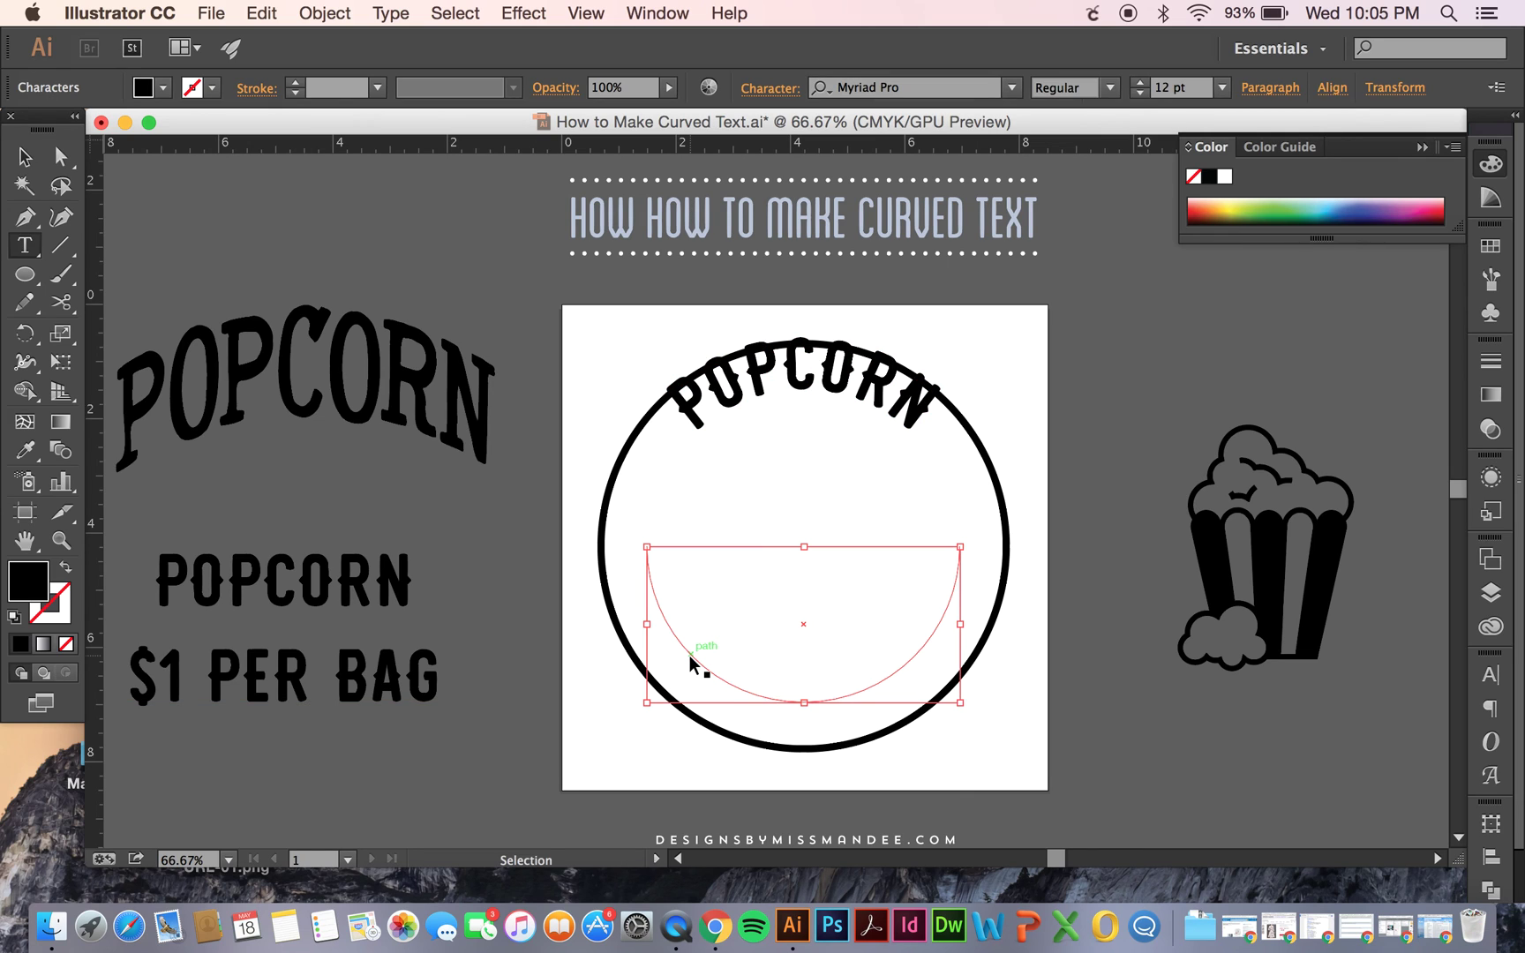
text($1)
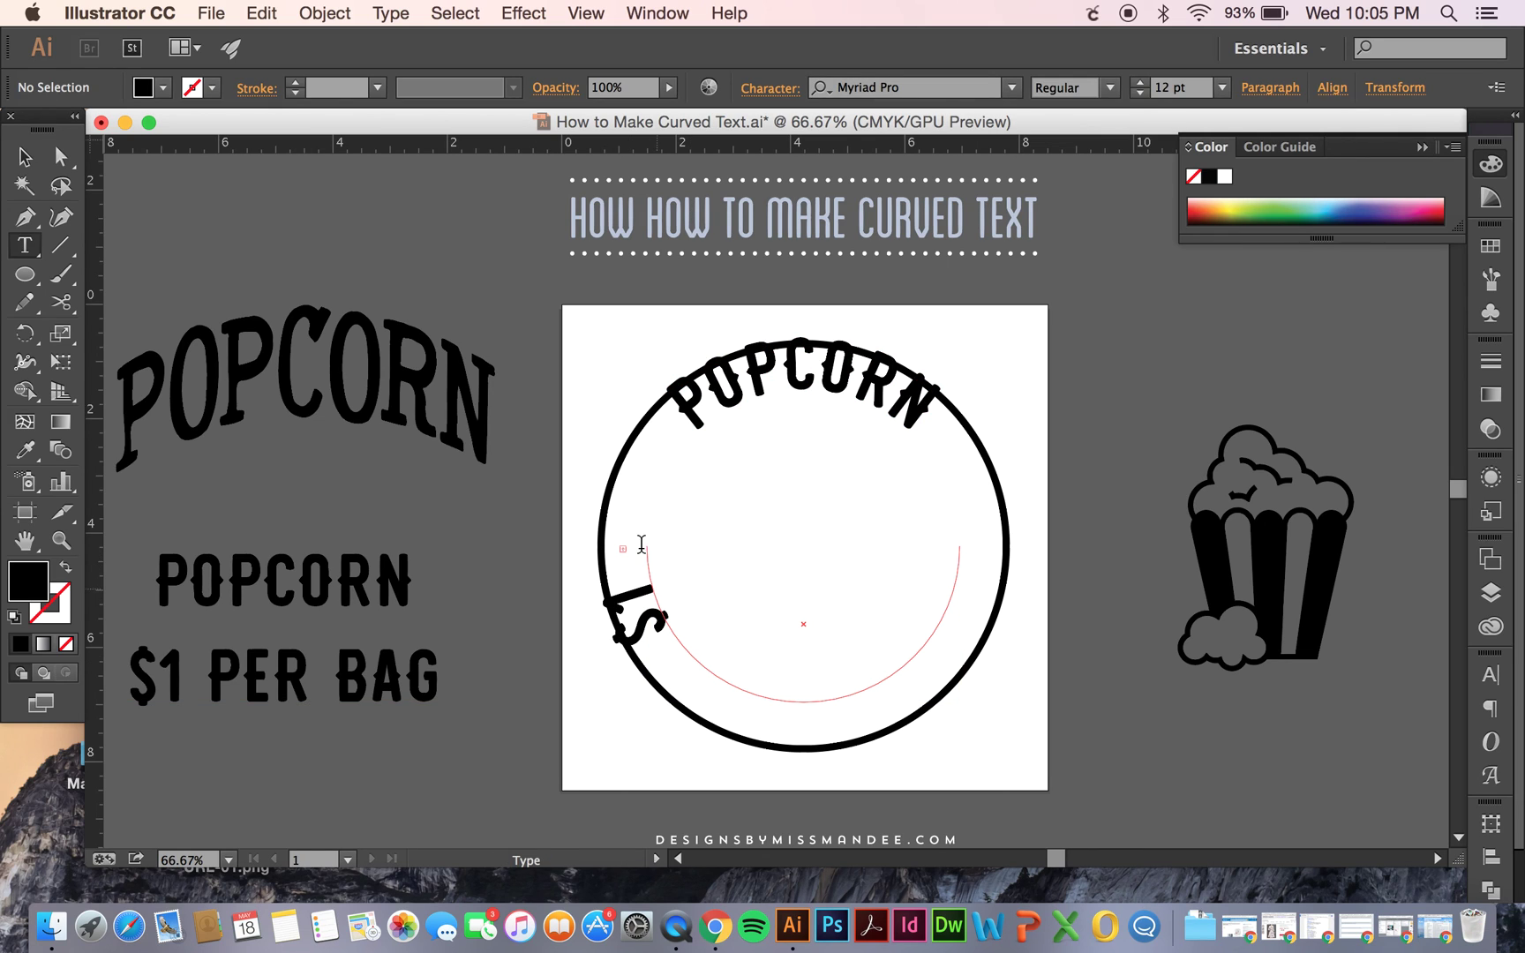
click(25, 157)
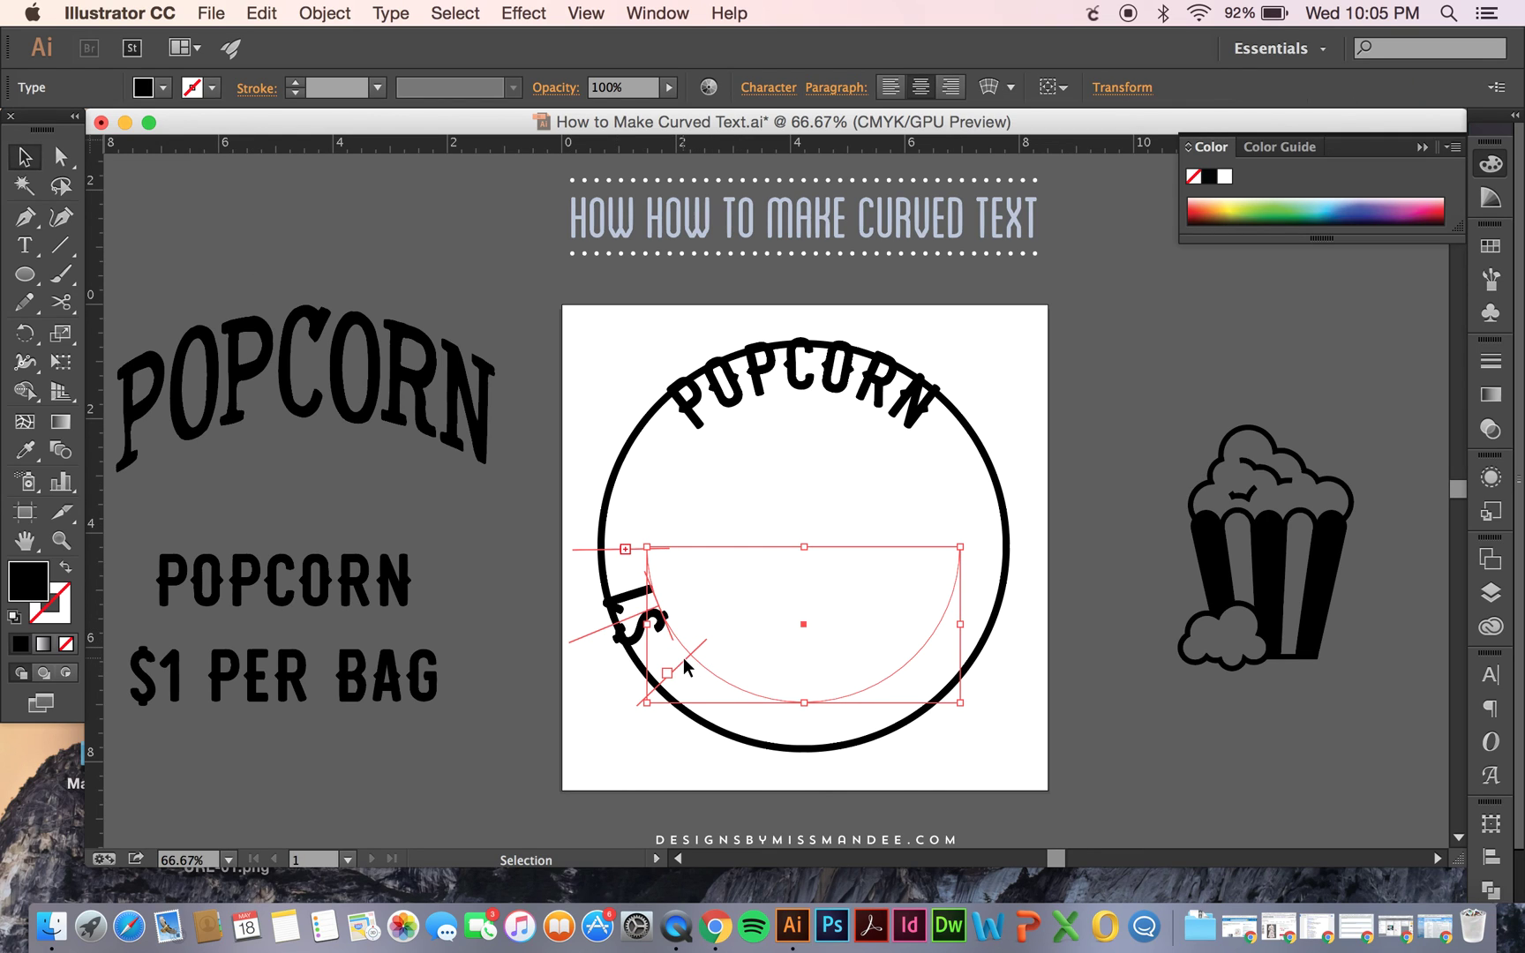
- Slide $1 PER BAG around the bottom and flip it inside the path so it reads upright
drag(688, 671, 974, 504)
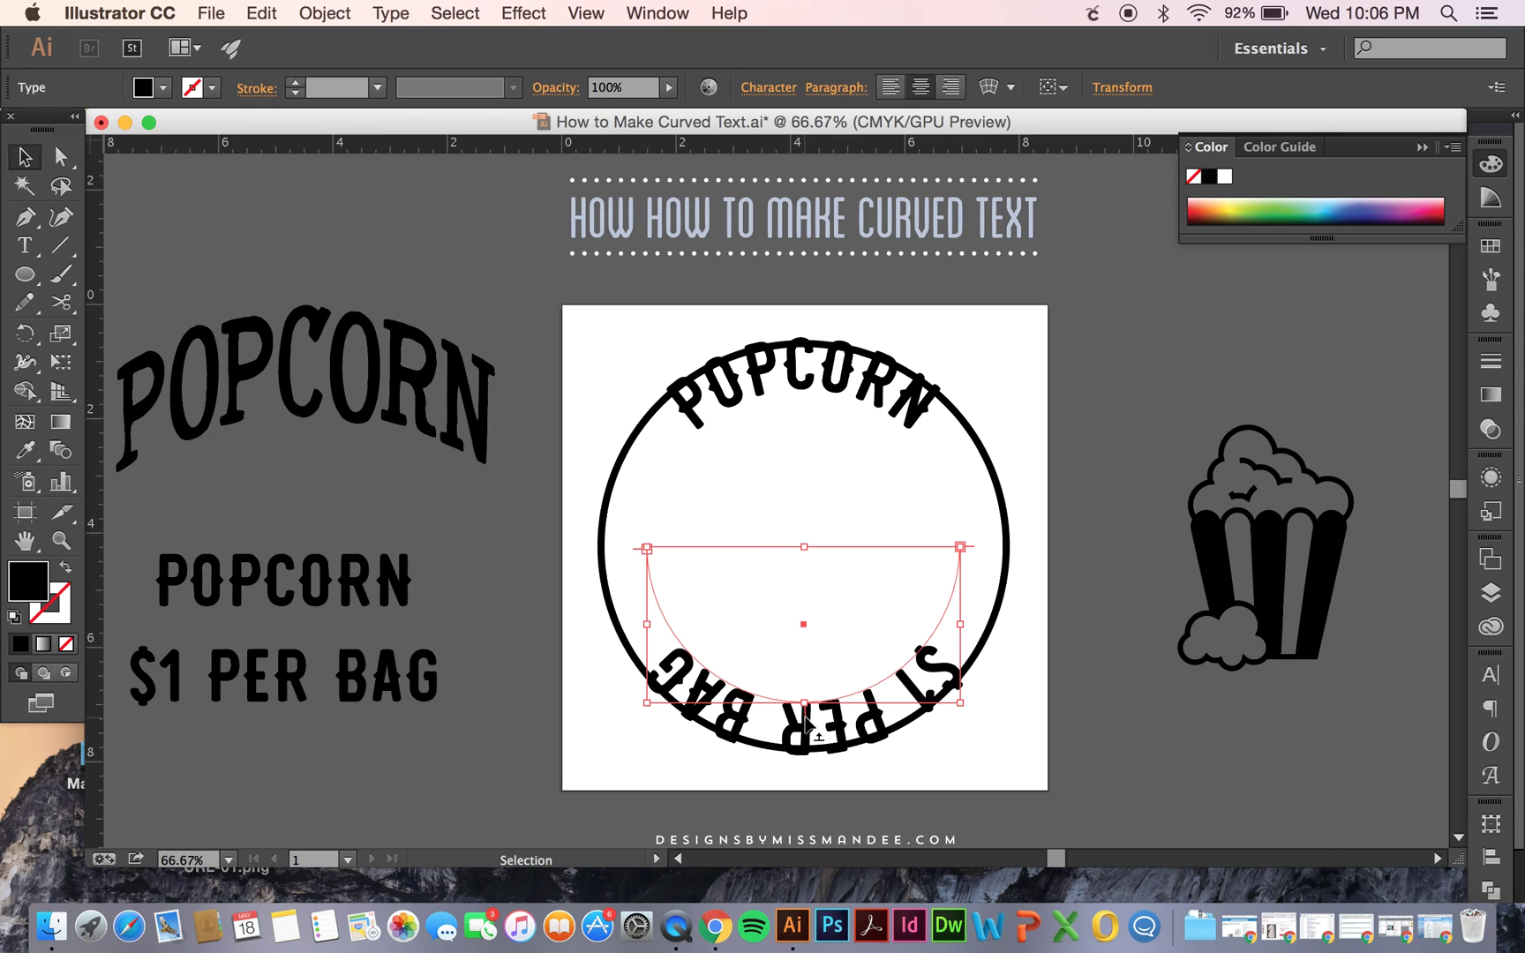
drag(806, 724, 806, 671)
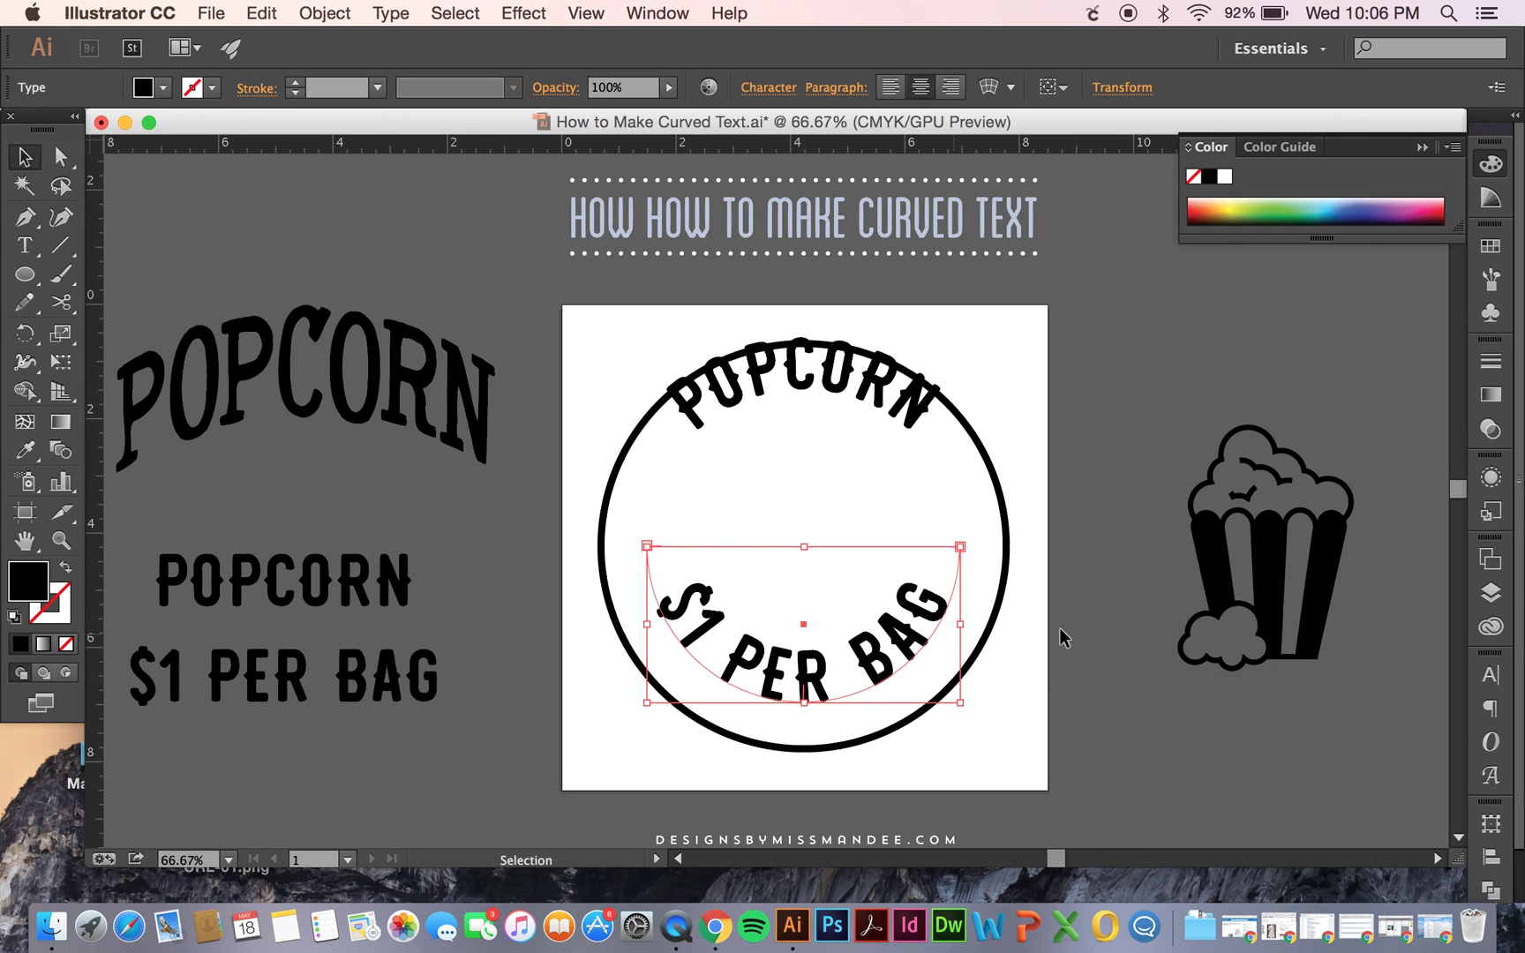
click(1065, 527)
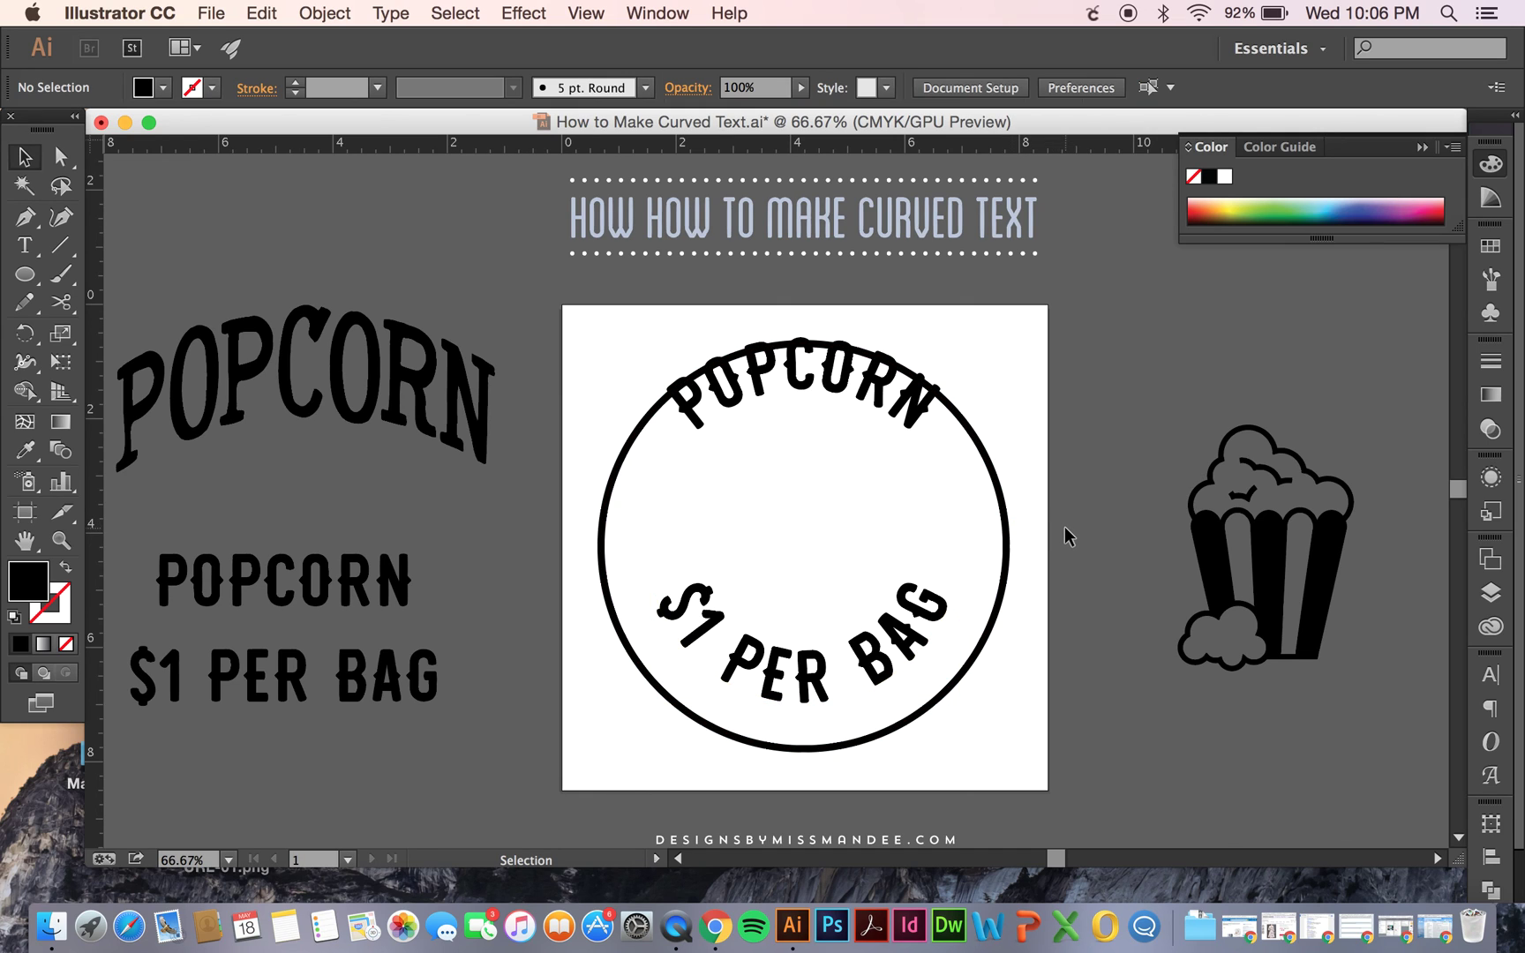
- Select the curved $1 PER BAG text and show the Character panel settings
click(821, 685)
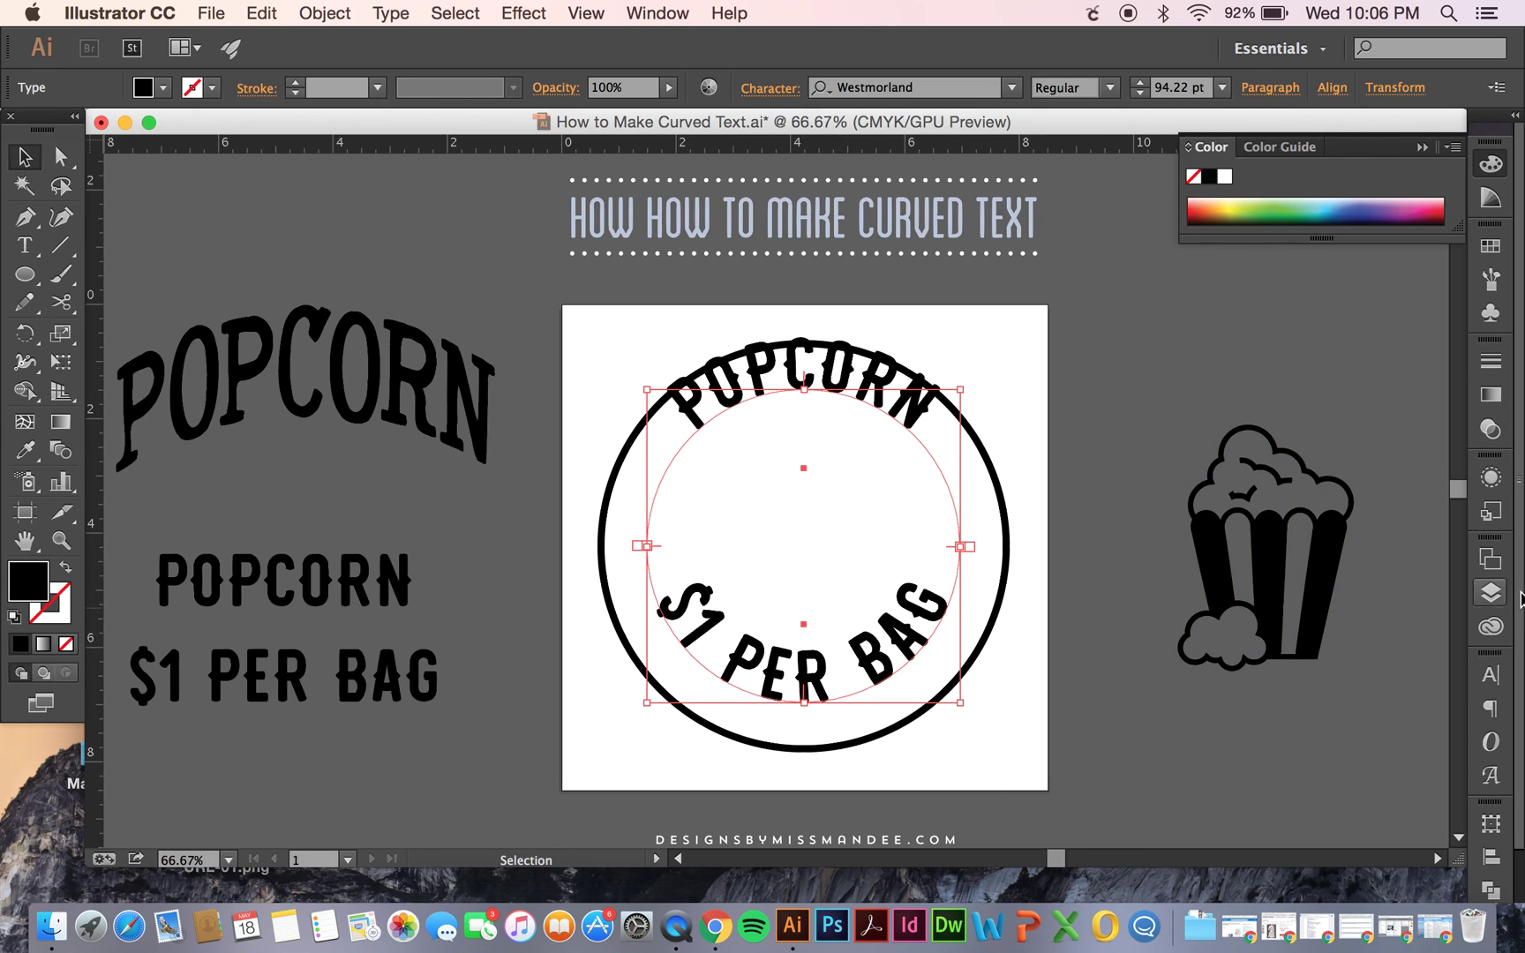
click(1492, 686)
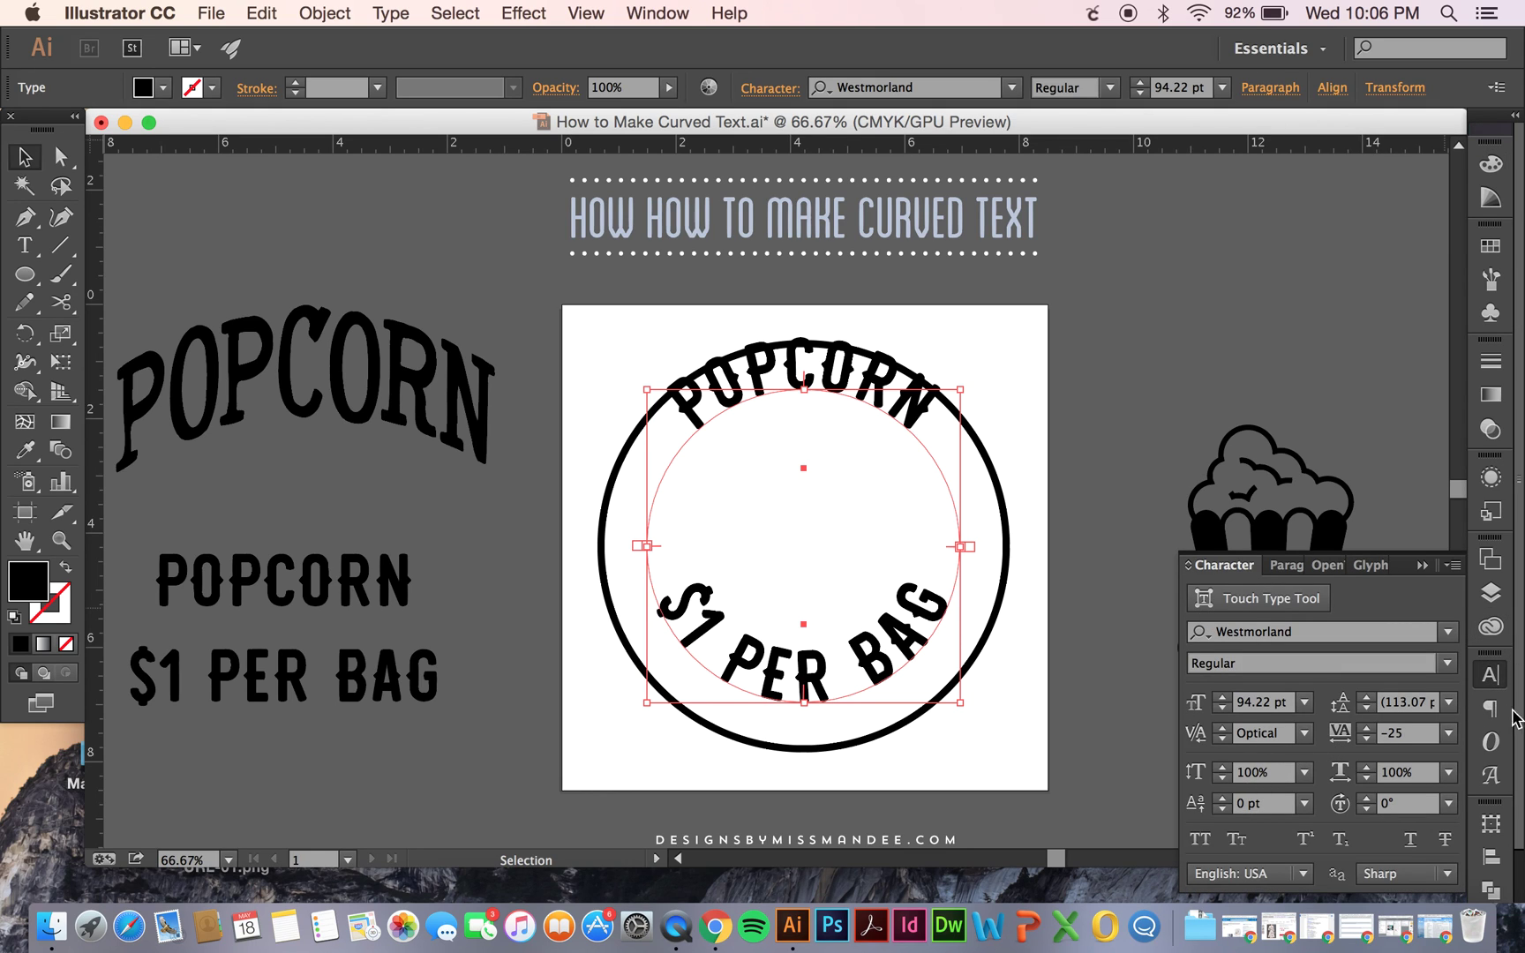
click(675, 12)
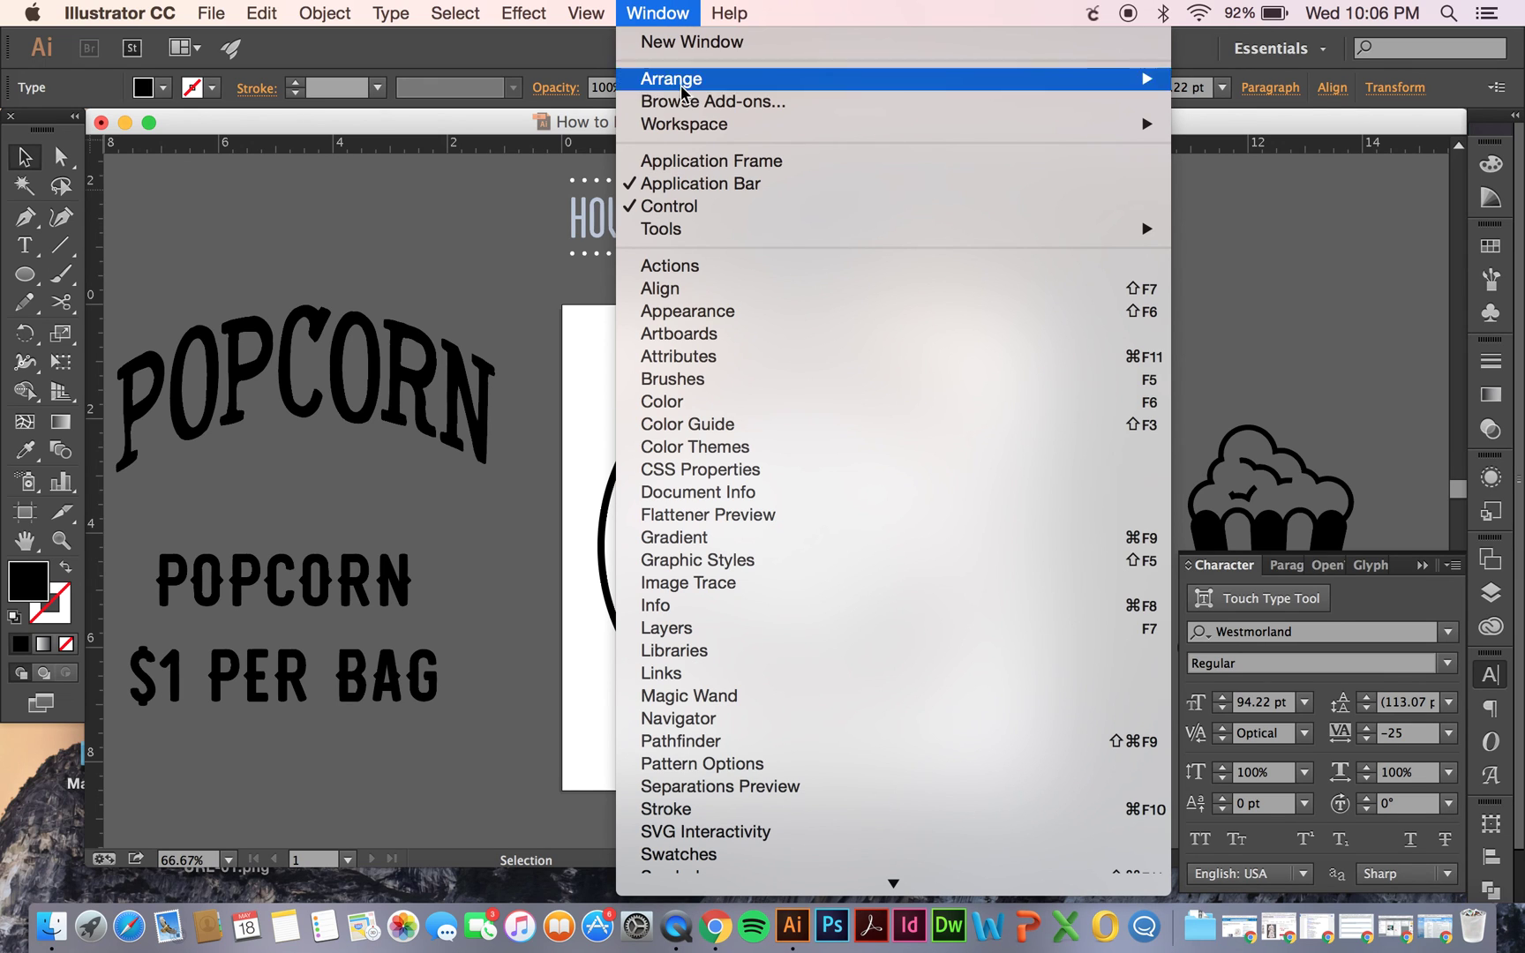
mouse_move(755, 889)
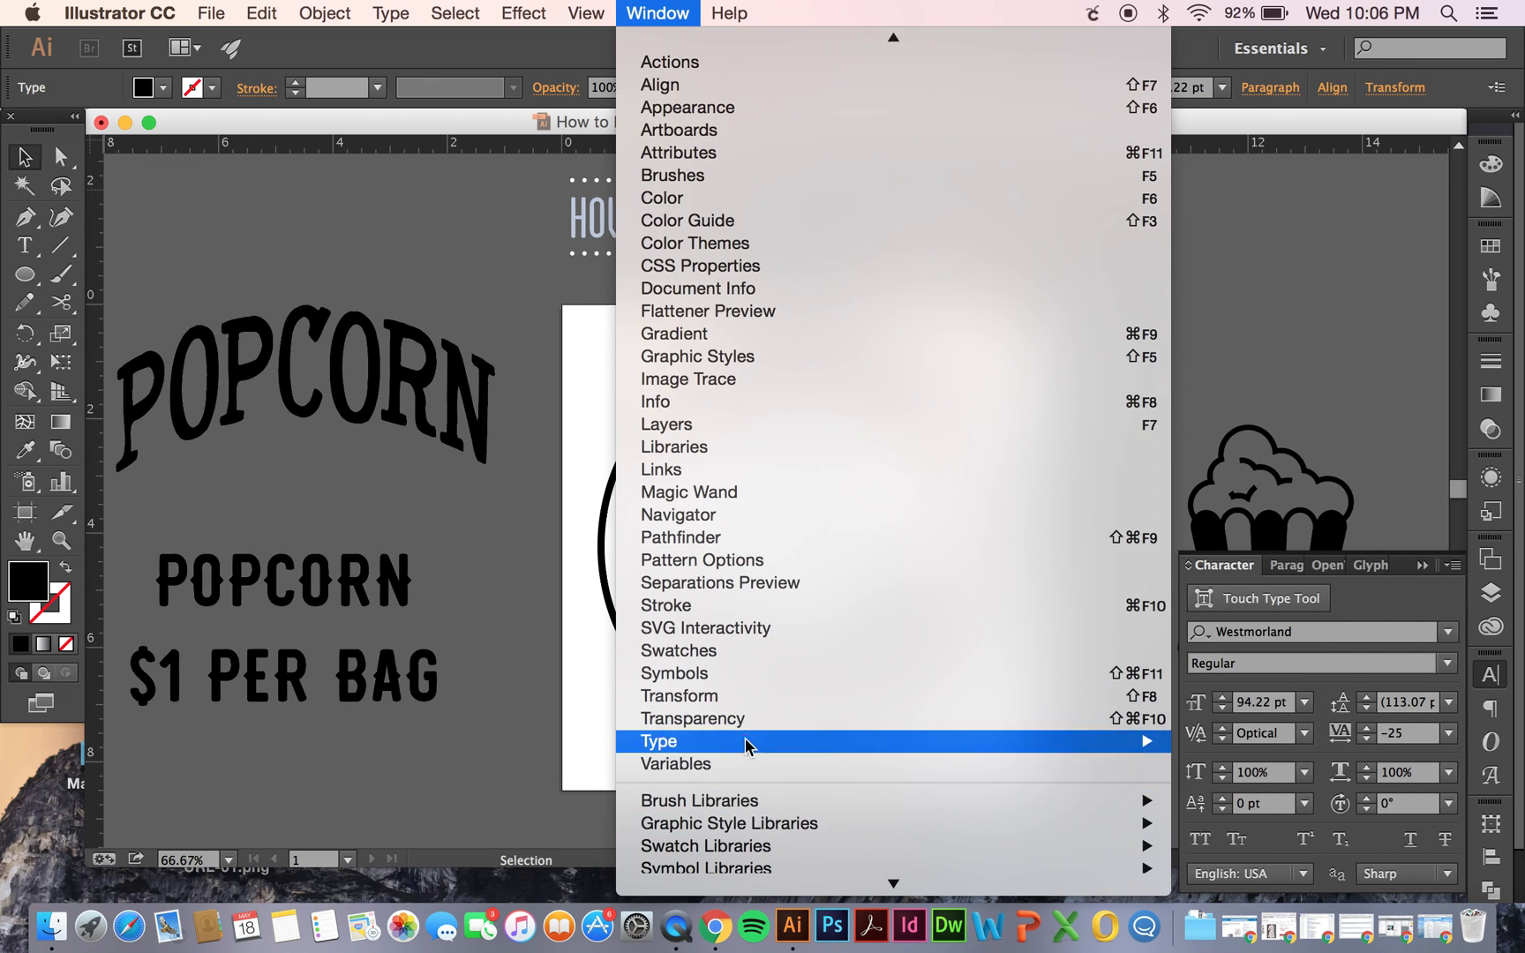
mouse_move(733, 748)
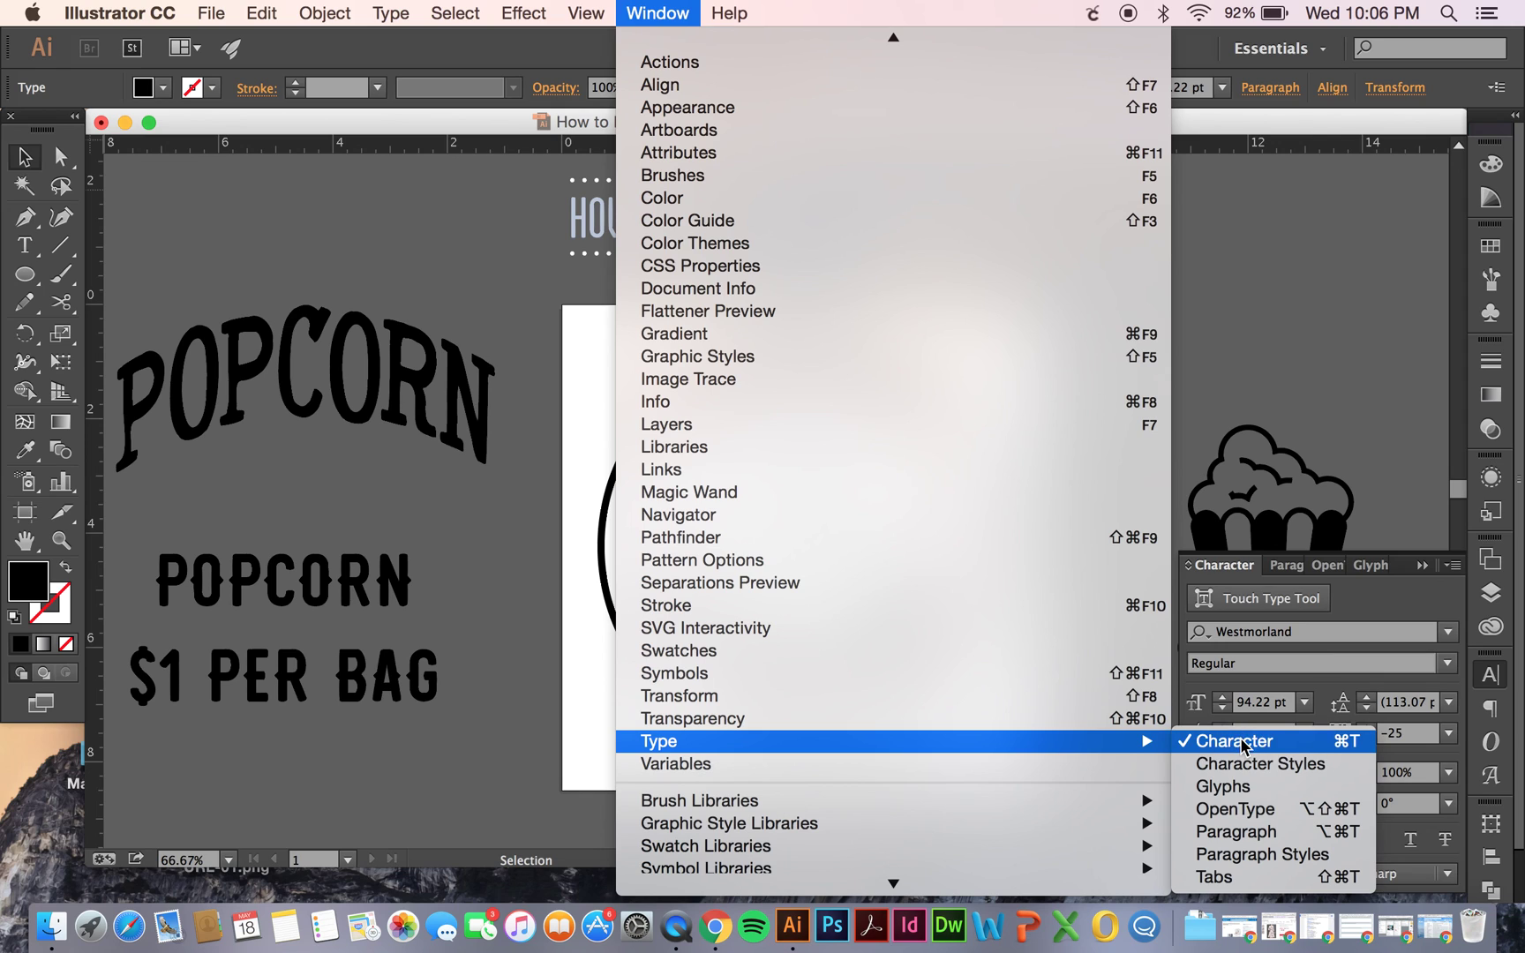
click(1385, 612)
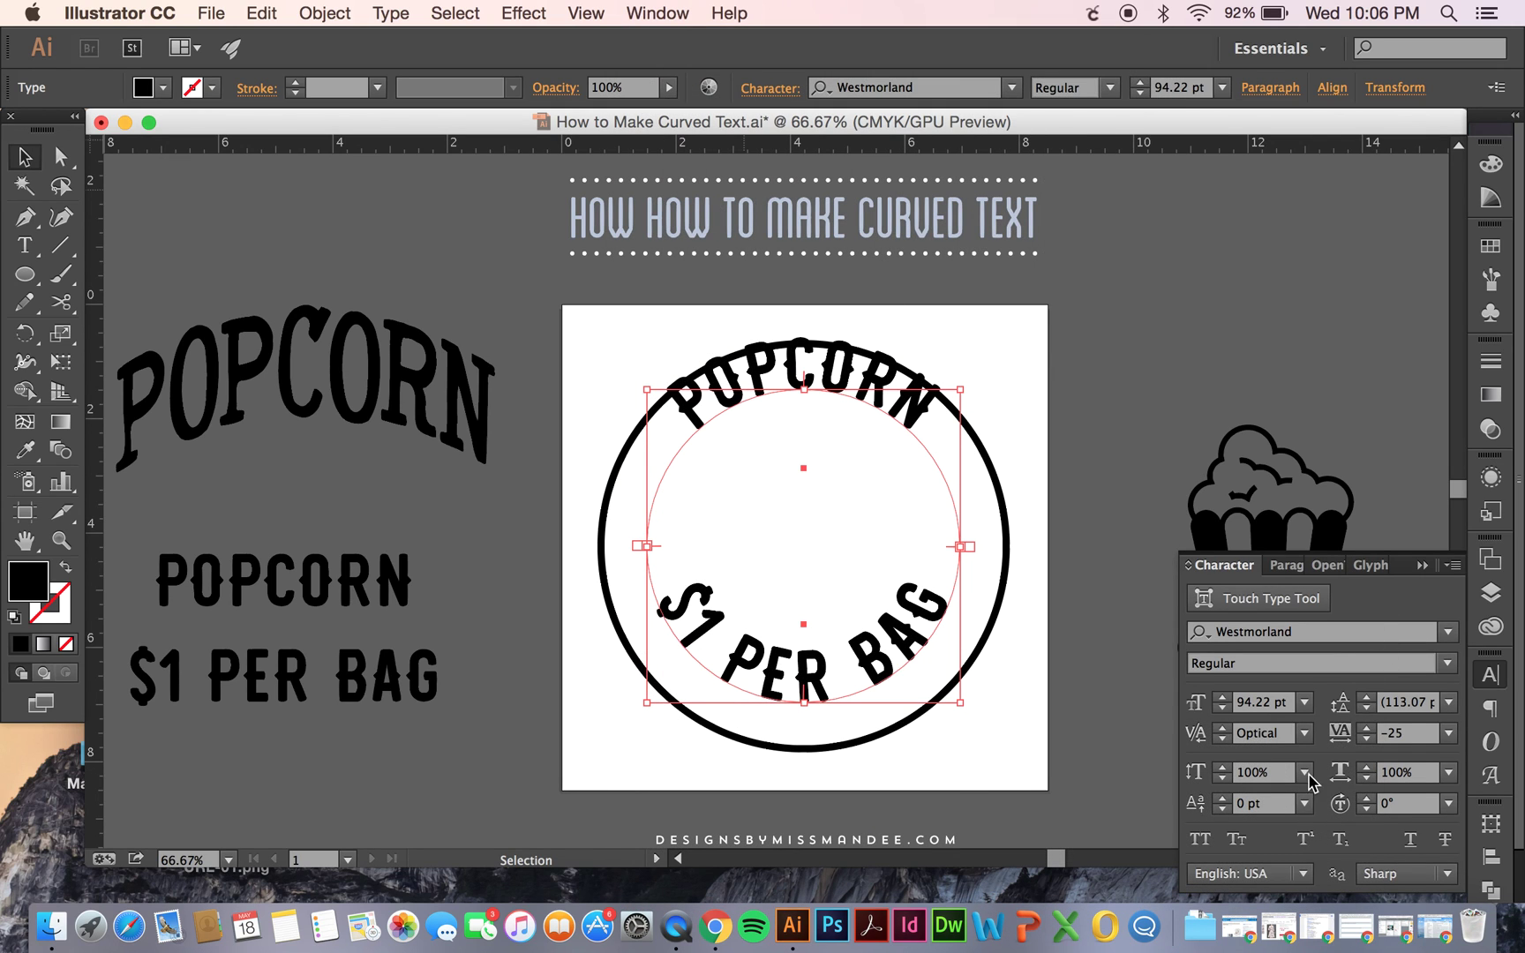
- Lower the curved text's baseline shift to -30 pt
click(1224, 809)
click(1224, 808)
click(1224, 809)
click(1224, 808)
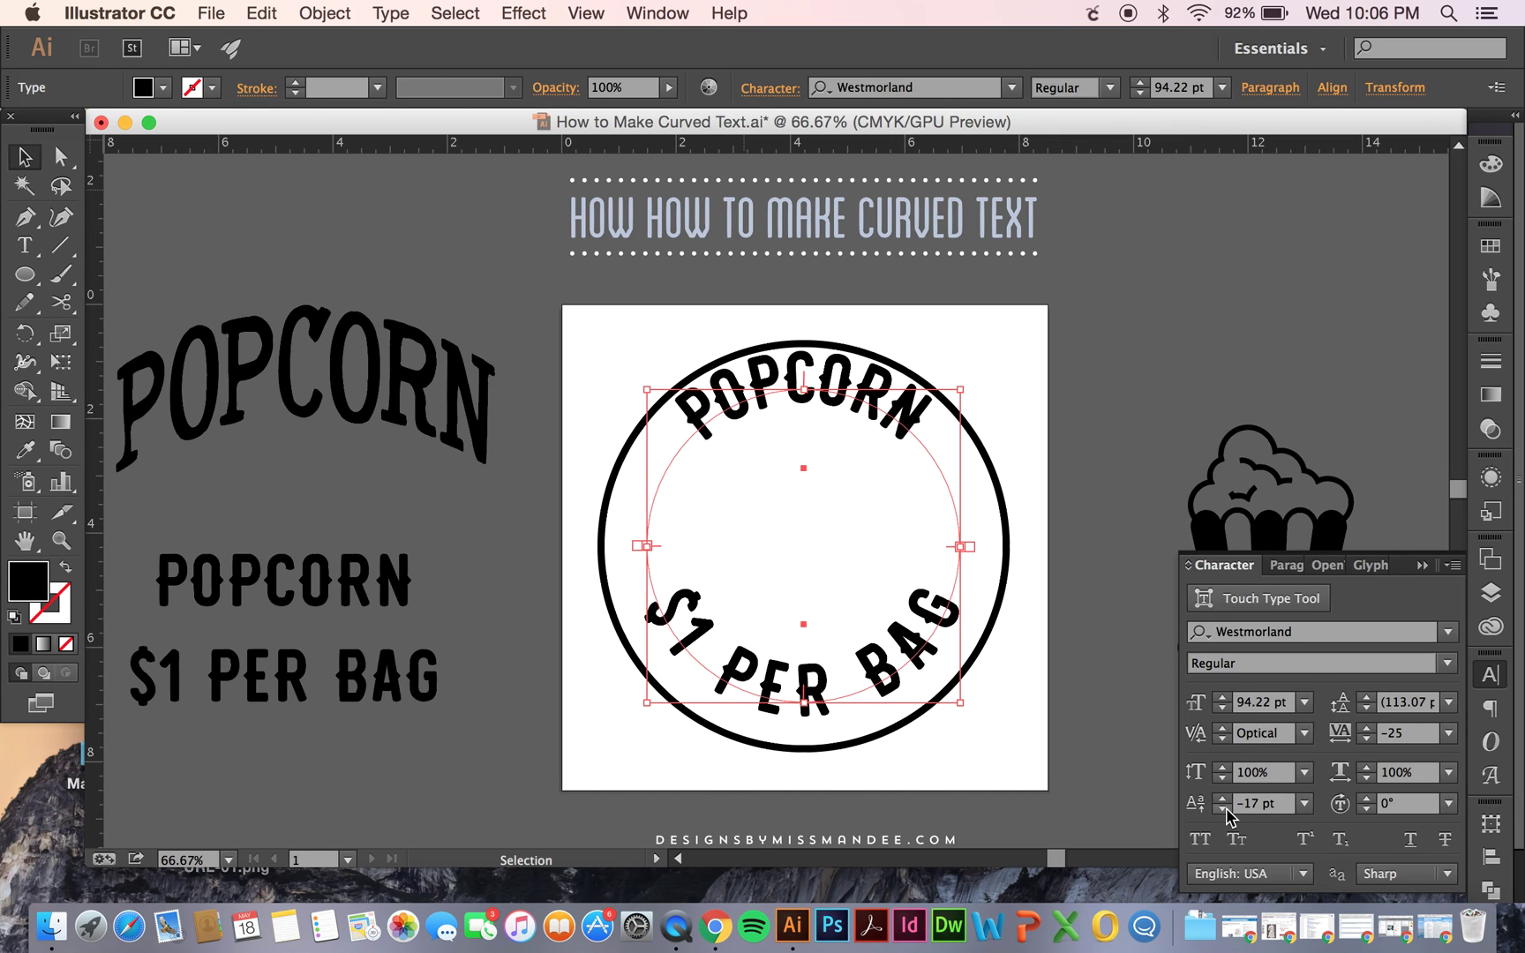
click(1224, 809)
click(1225, 809)
click(1224, 809)
click(1224, 809)
click(1225, 808)
click(1224, 809)
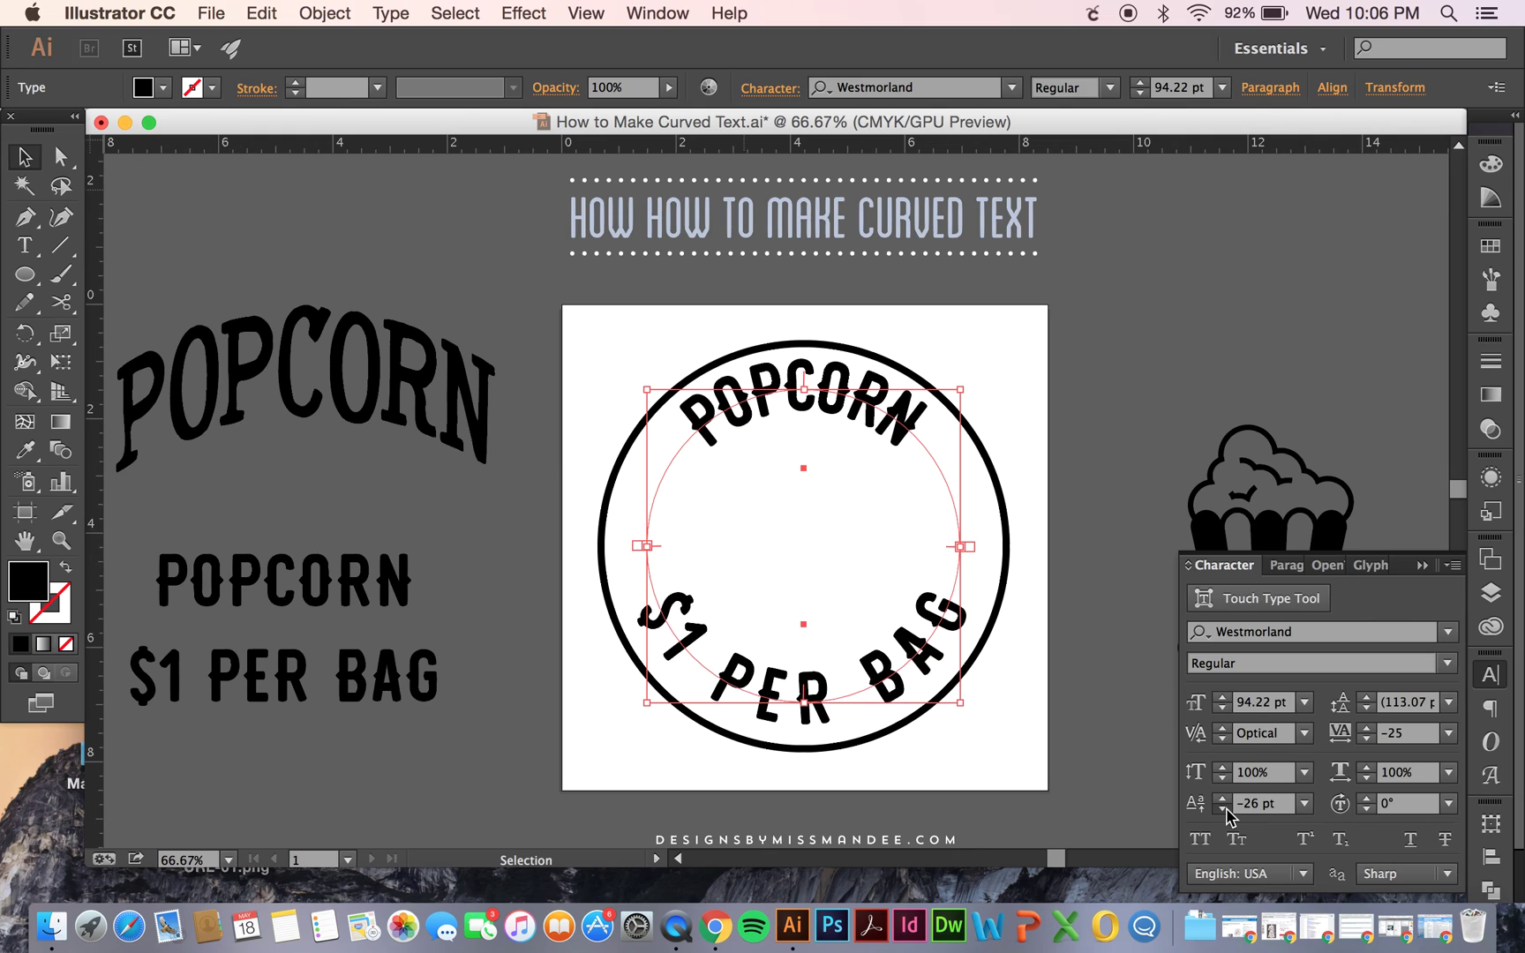
click(1224, 808)
click(1224, 808)
click(1224, 809)
click(1225, 808)
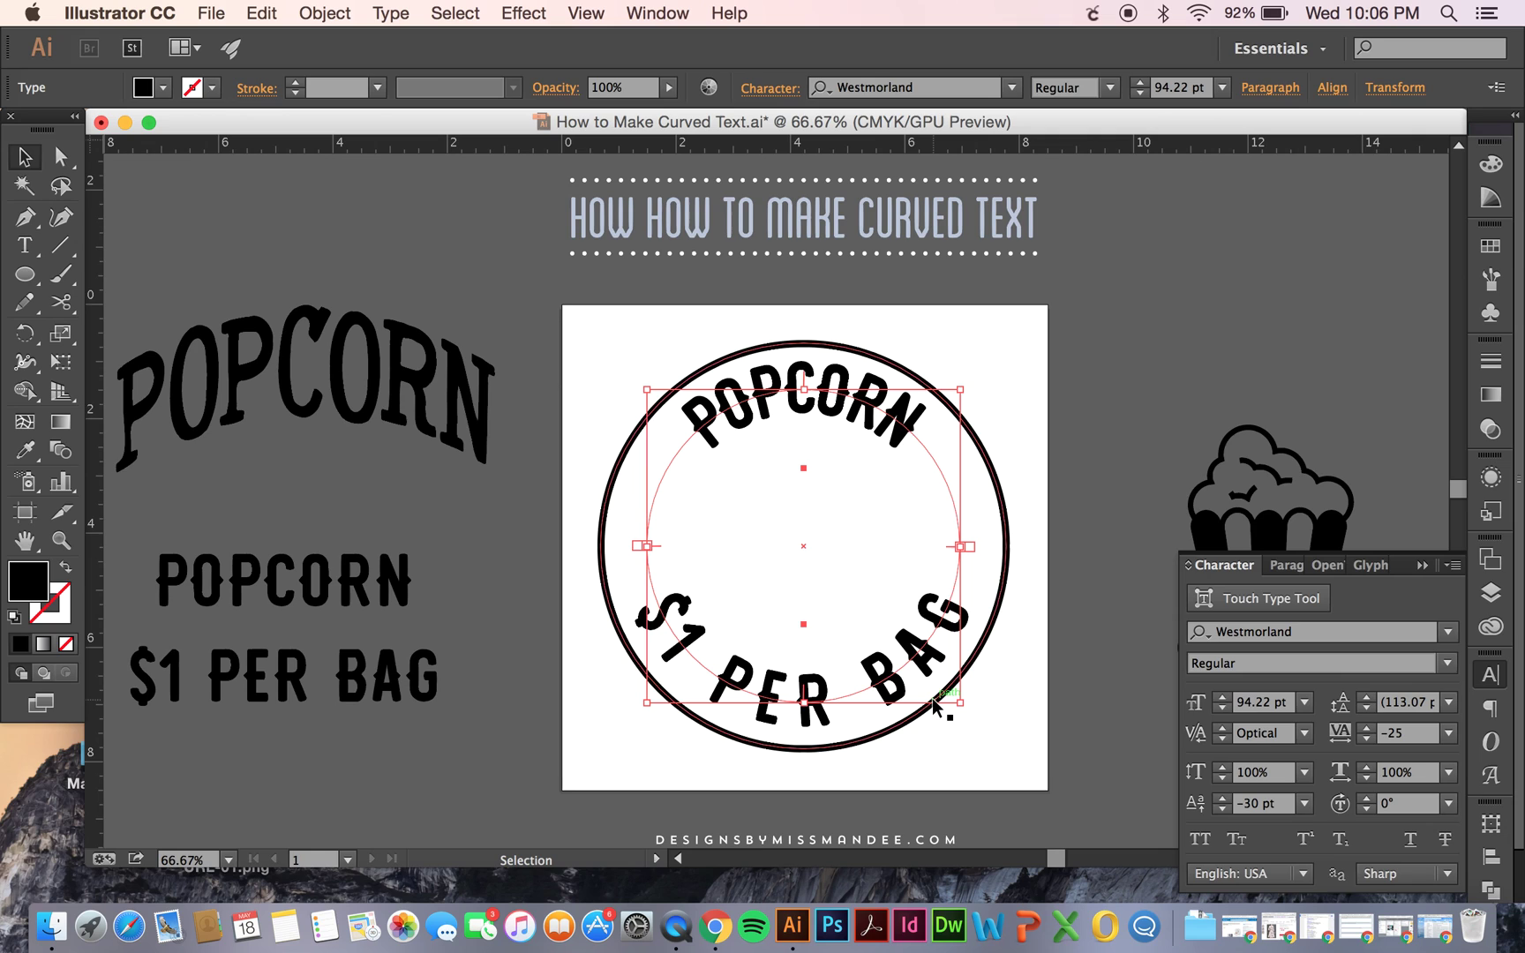
click(1068, 713)
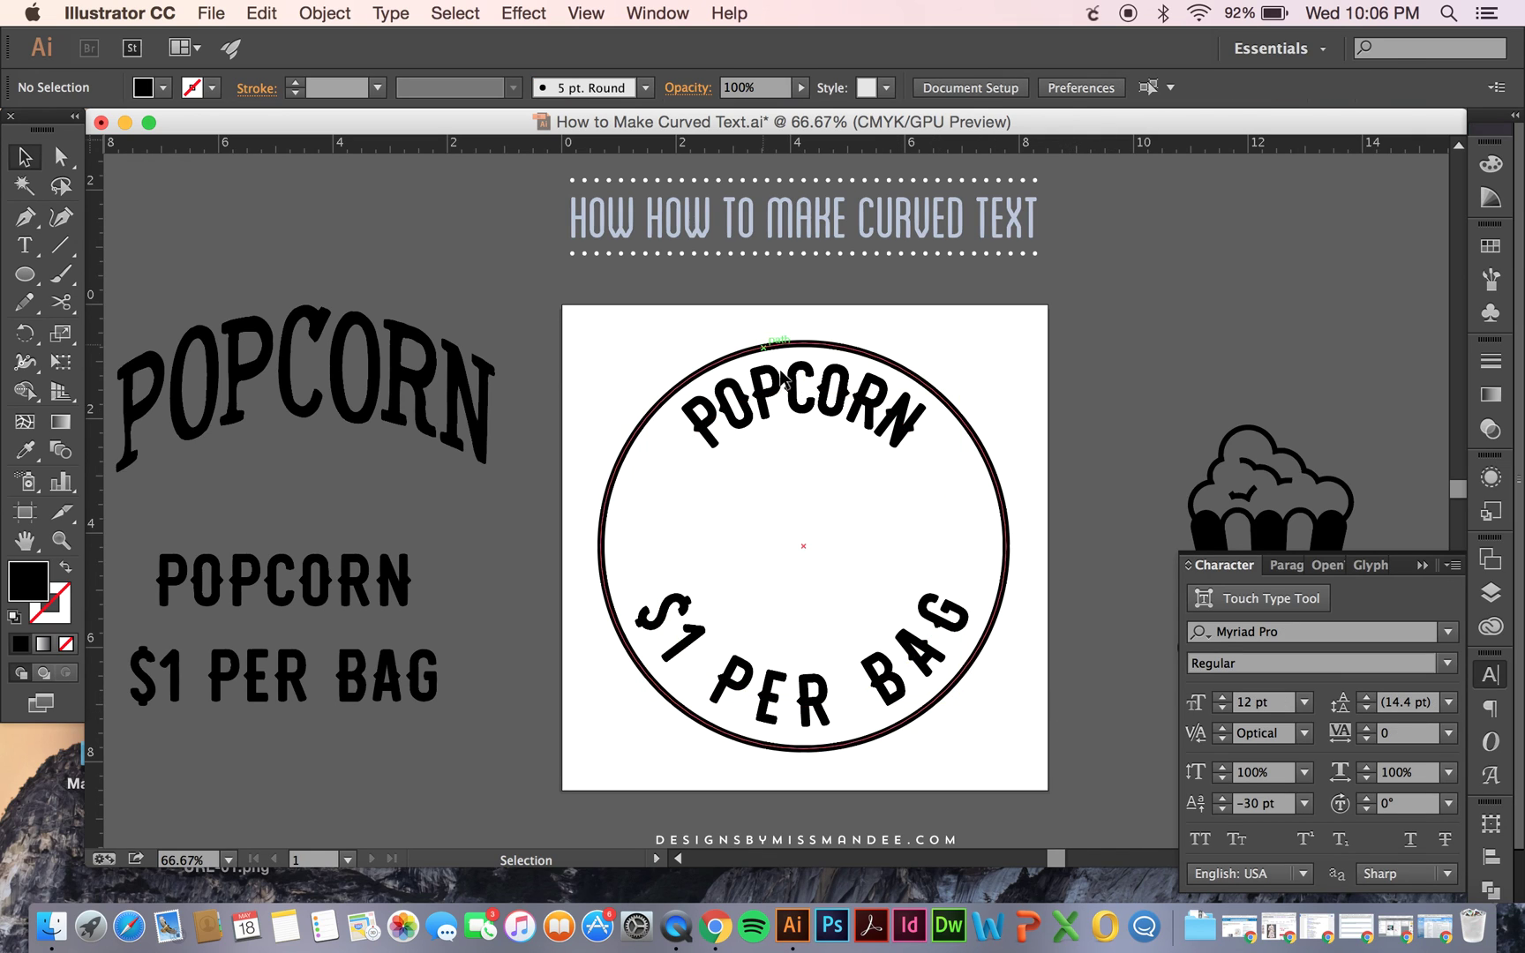
- Set the tracking of the POPCORN text to 50
click(802, 403)
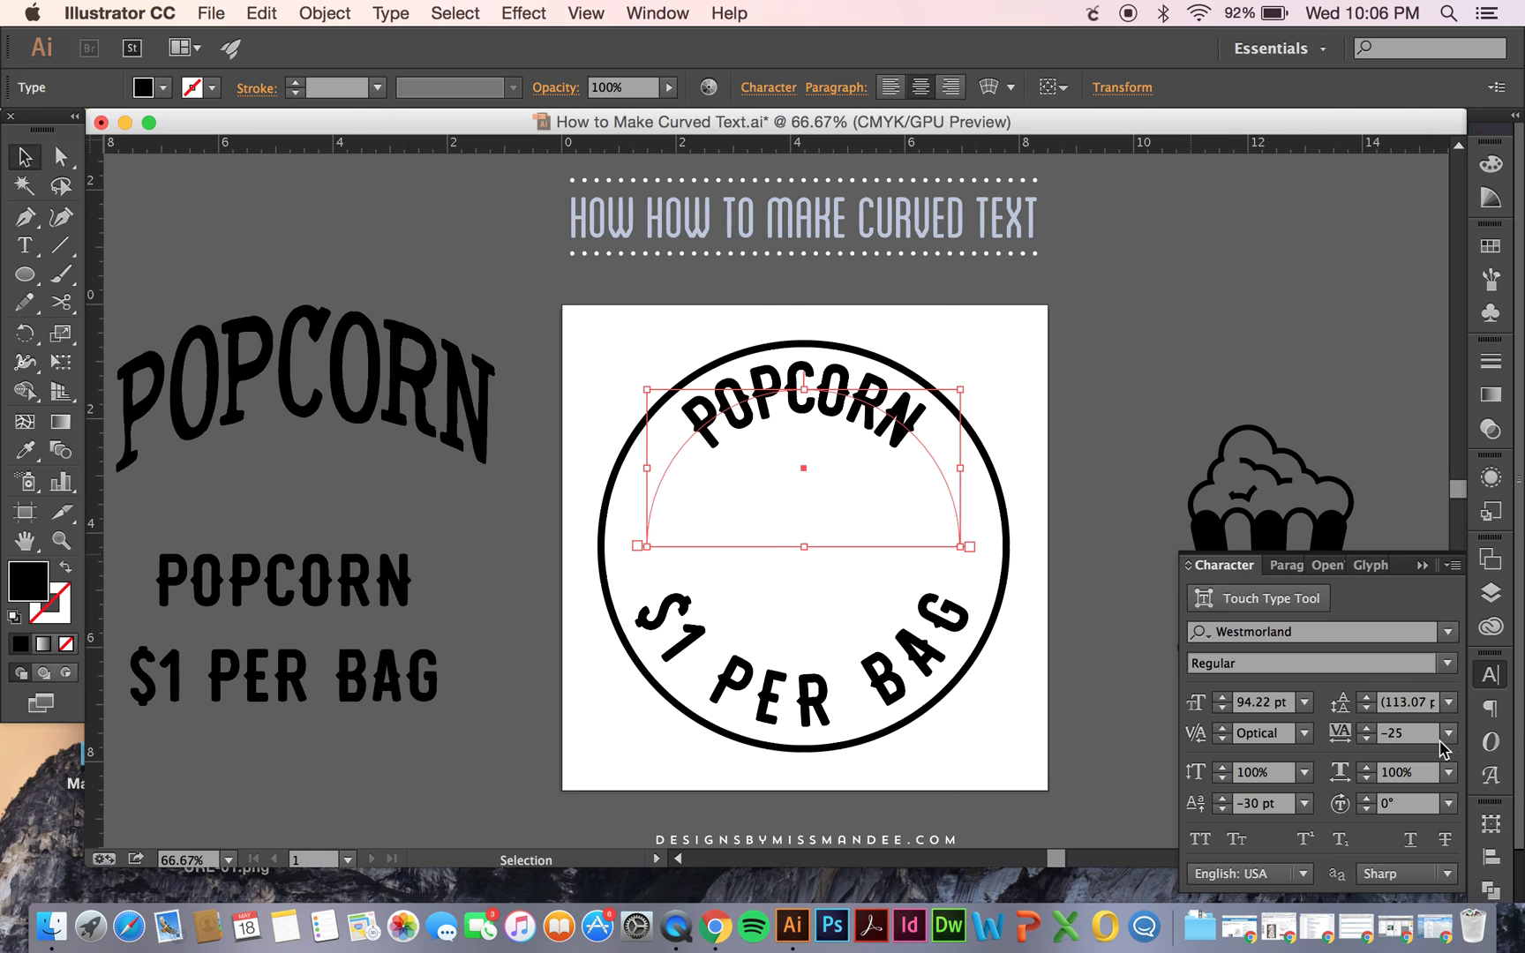
click(1451, 740)
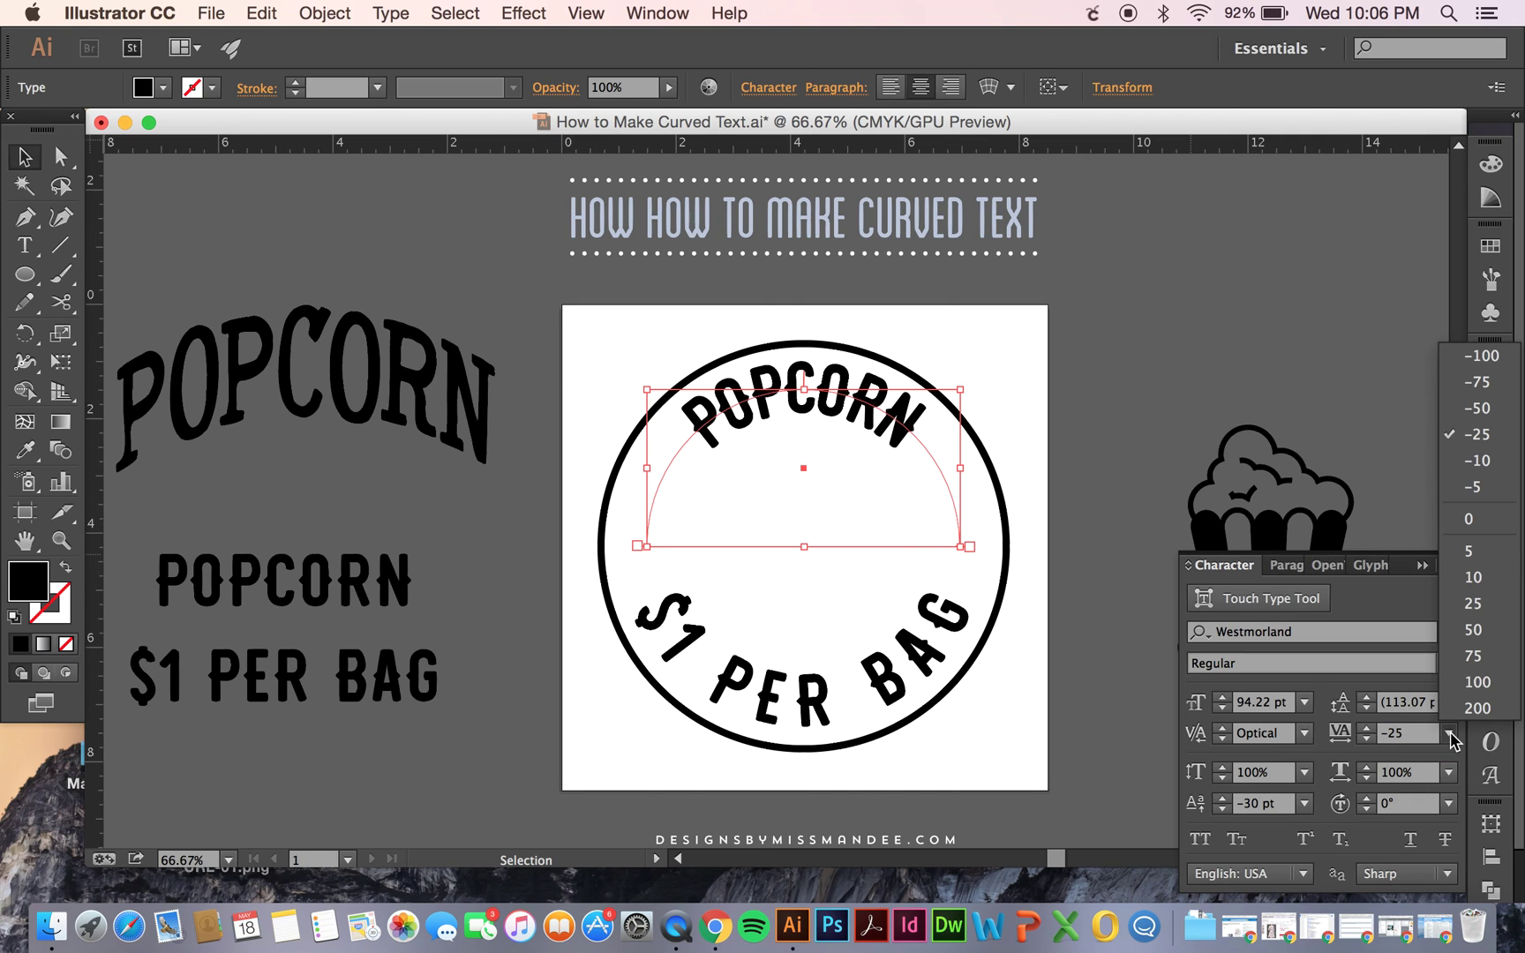
click(1483, 634)
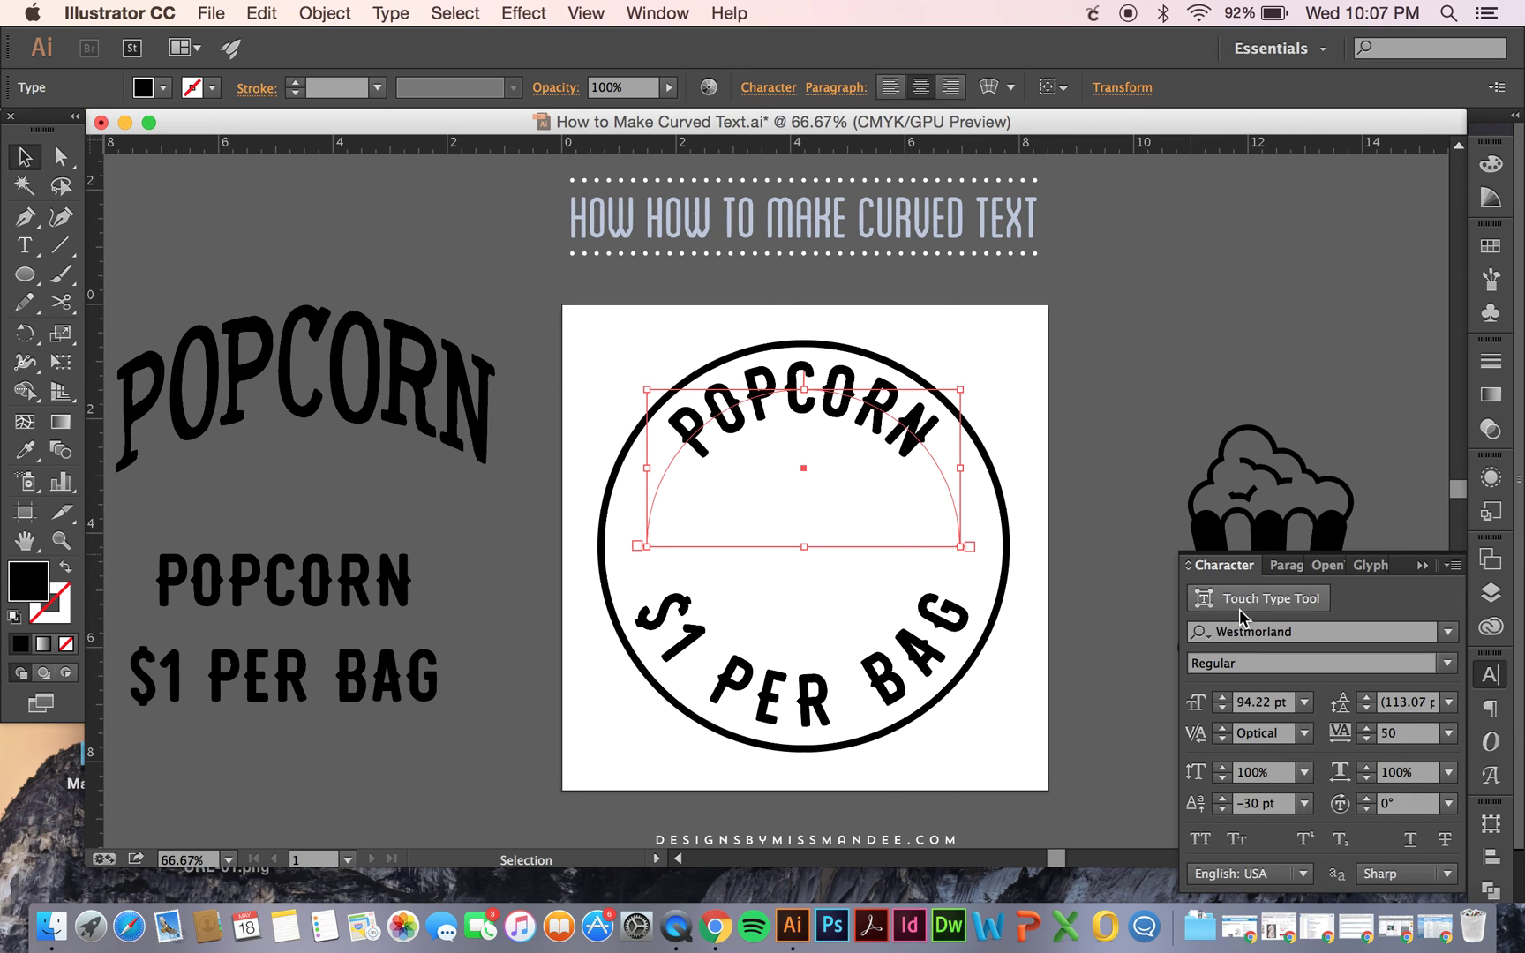
click(1134, 587)
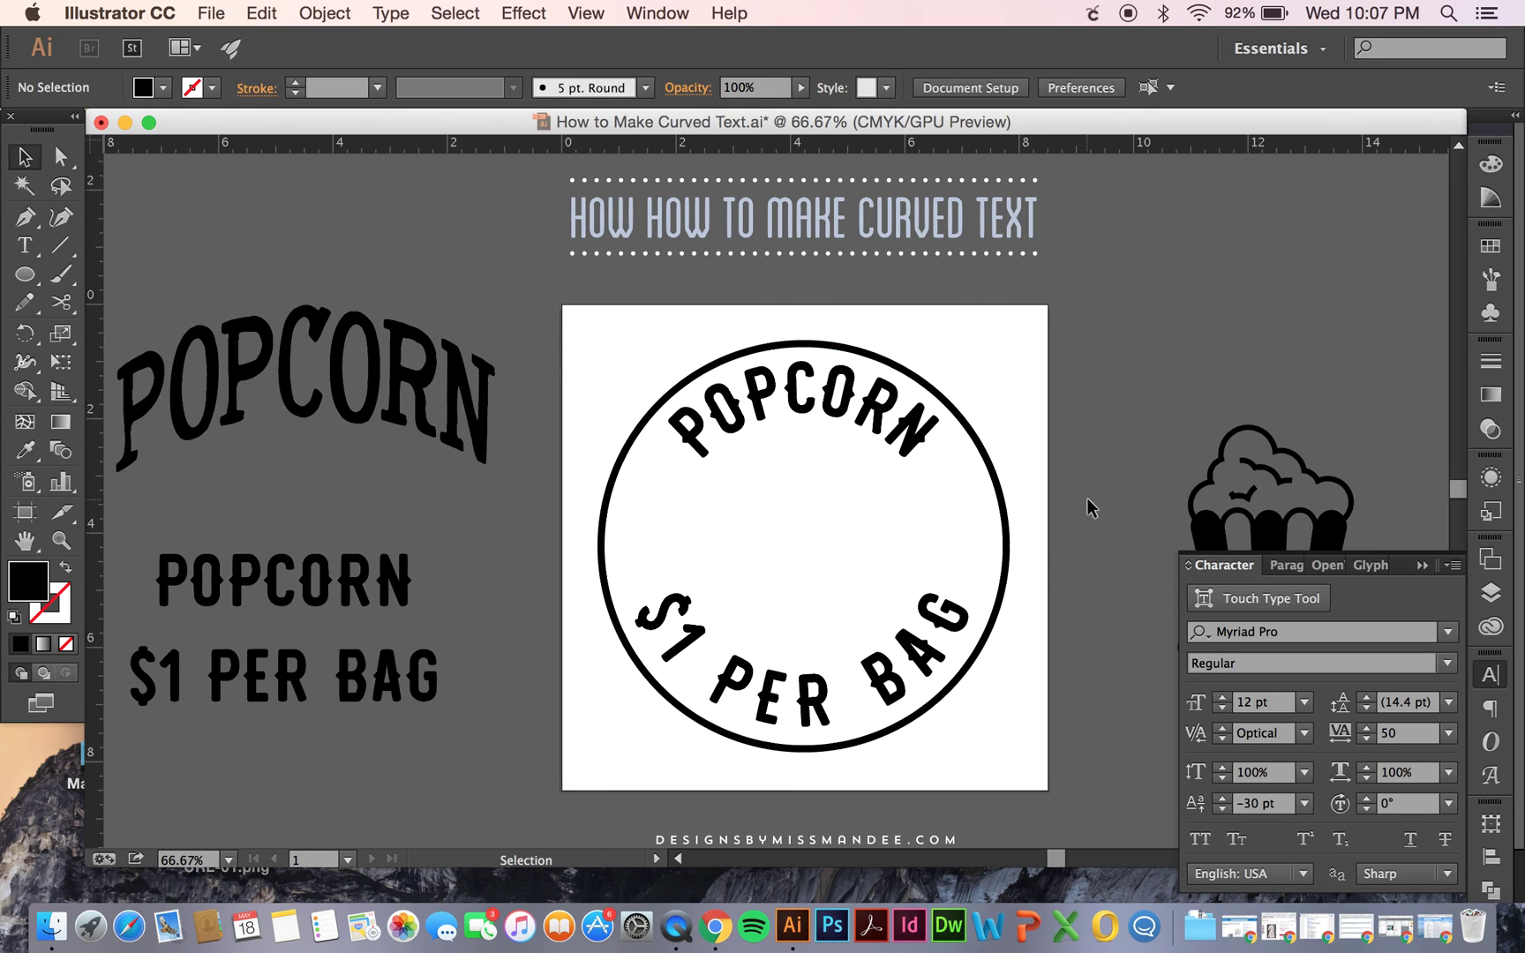
- Move the popcorn icon to the badge centre and shrink it to fit between the curved texts
drag(1281, 521, 807, 519)
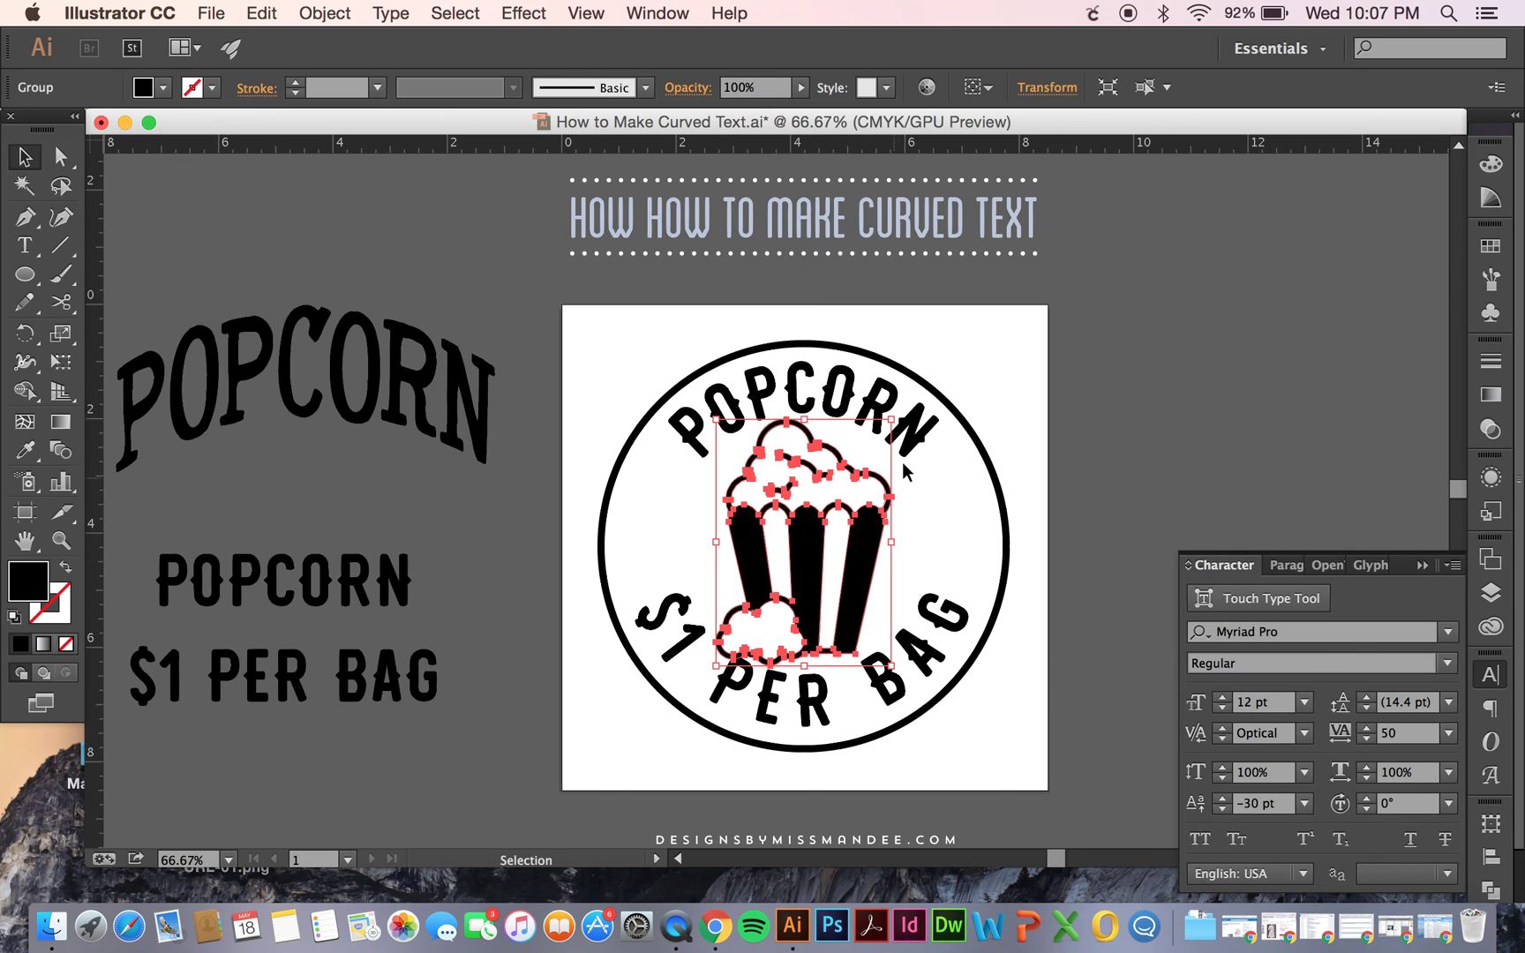
drag(892, 420, 875, 451)
click(1109, 500)
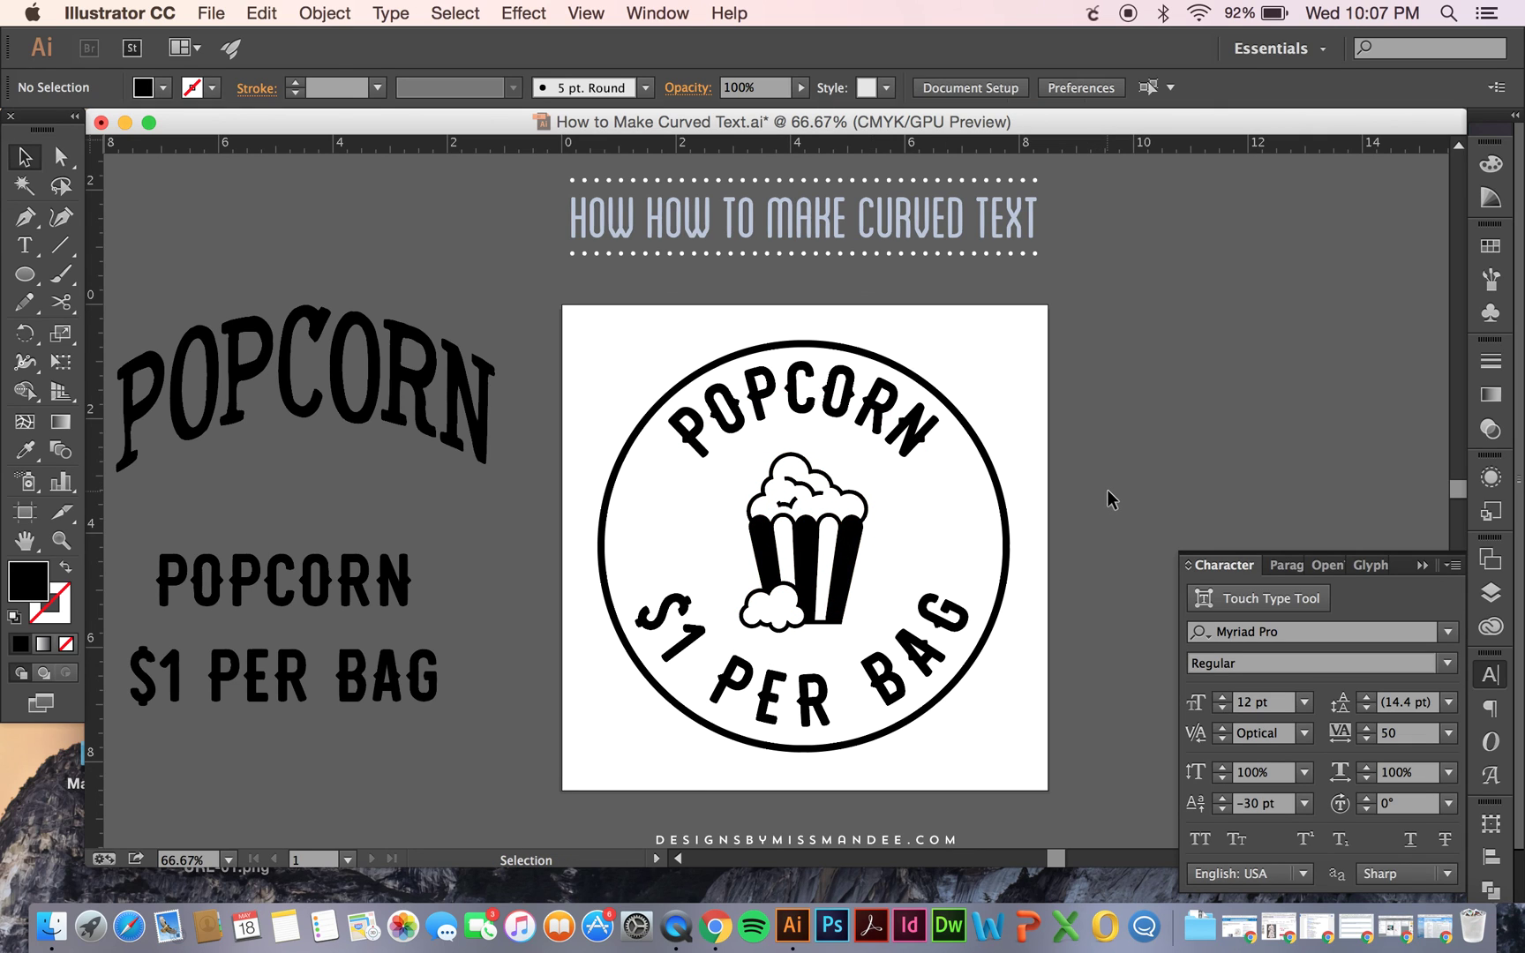
scroll(1109, 491, down, 1)
scroll(1109, 491, right, 1)
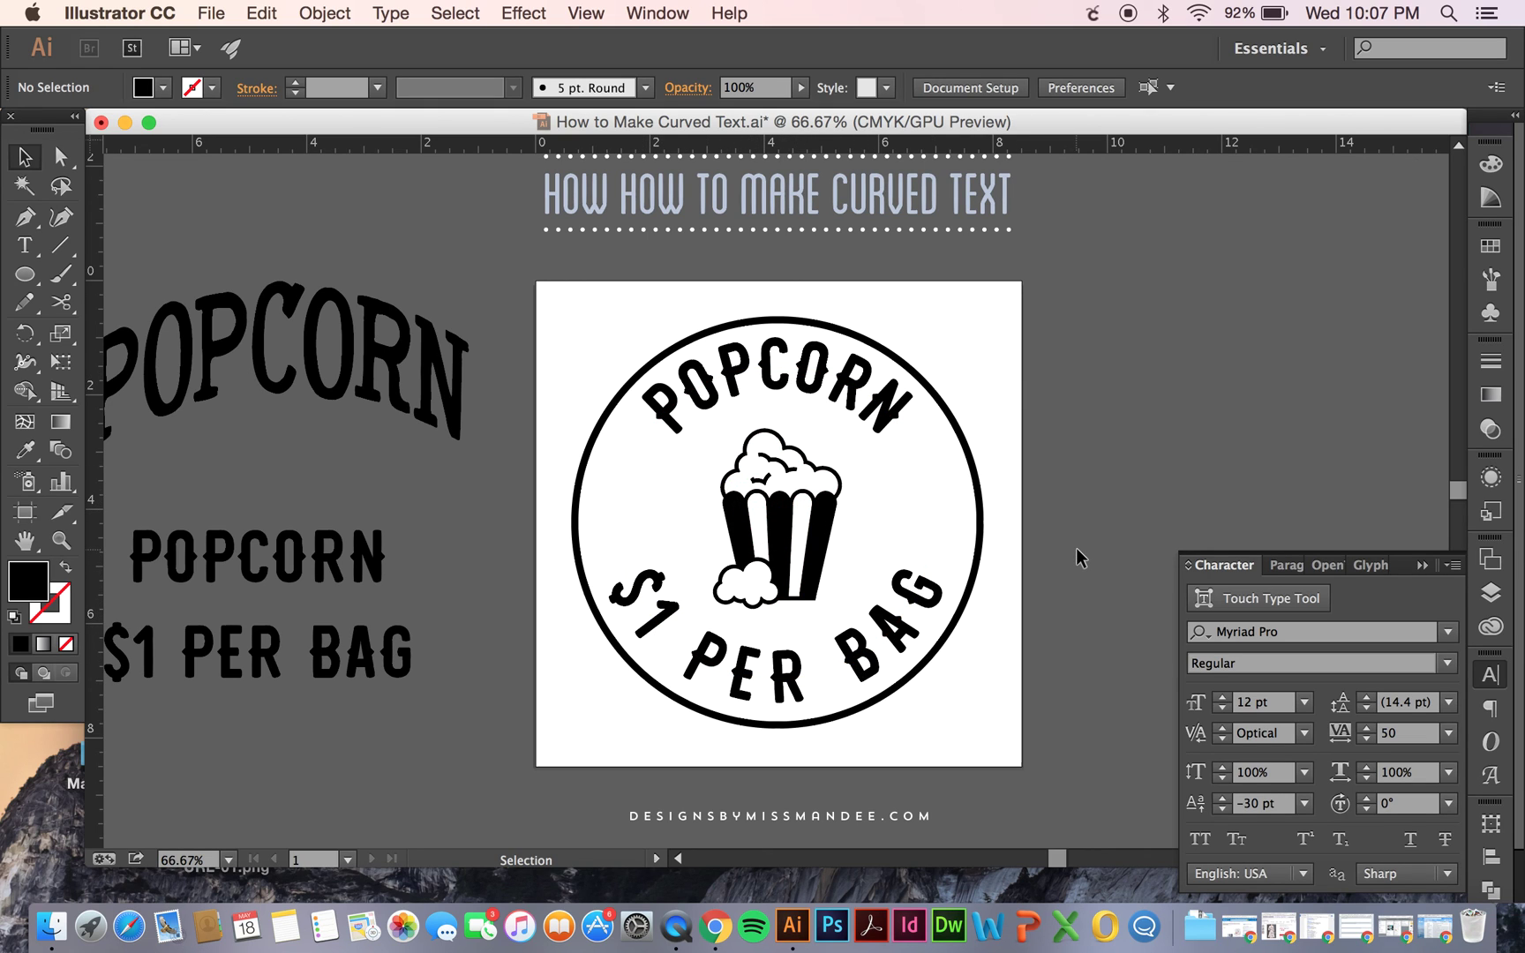
scroll(1079, 558, left, 3)
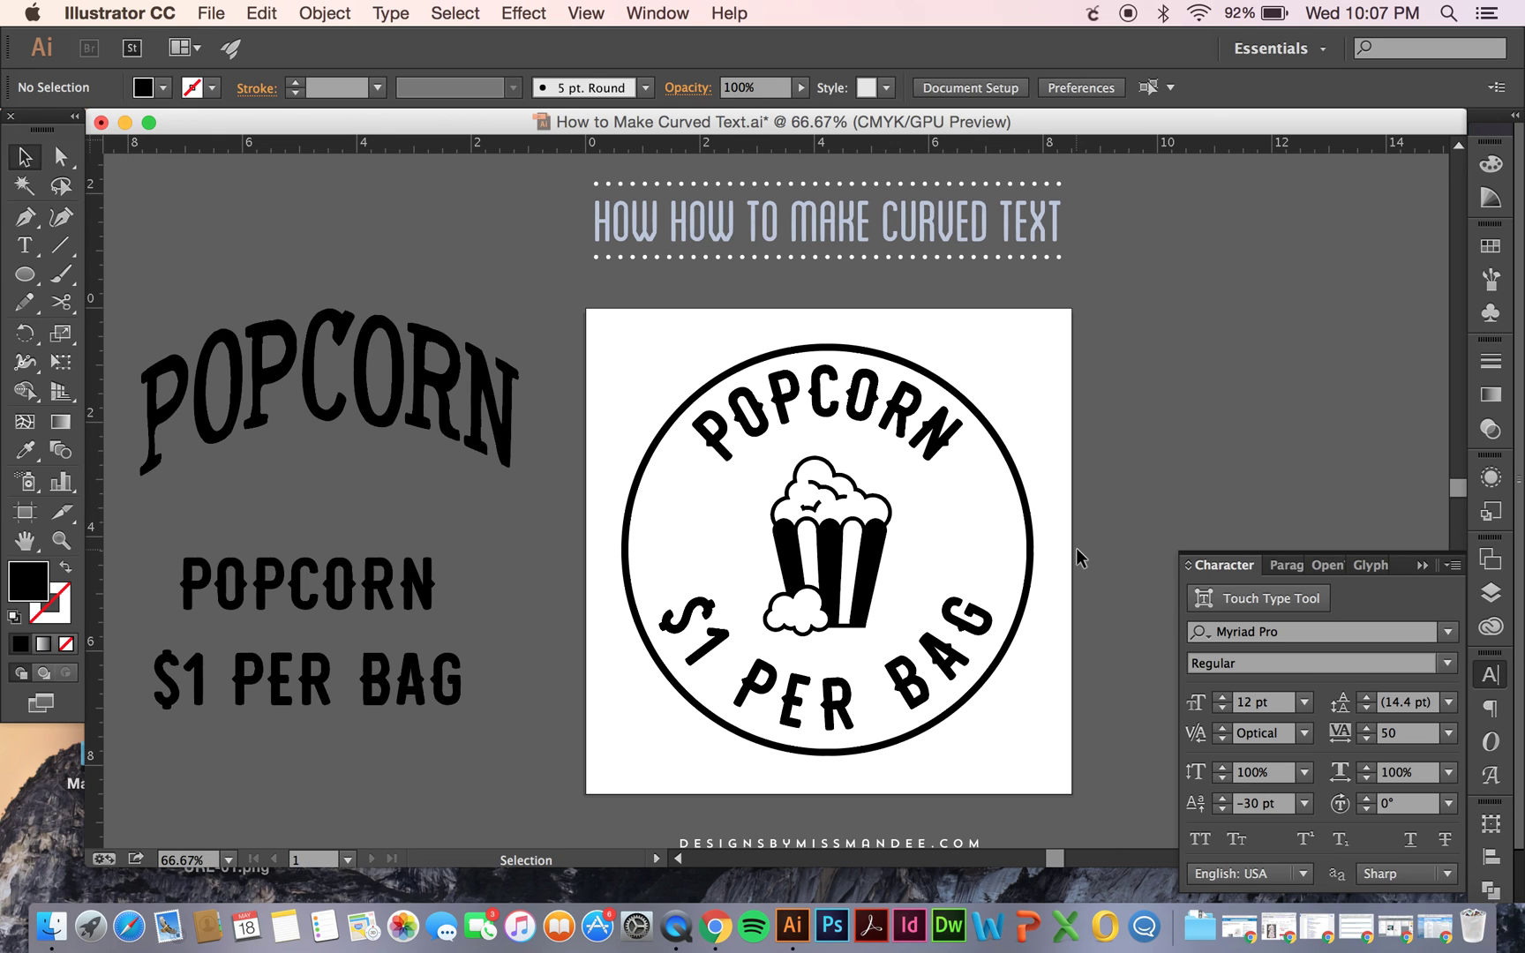
scroll(1079, 558, right, 3)
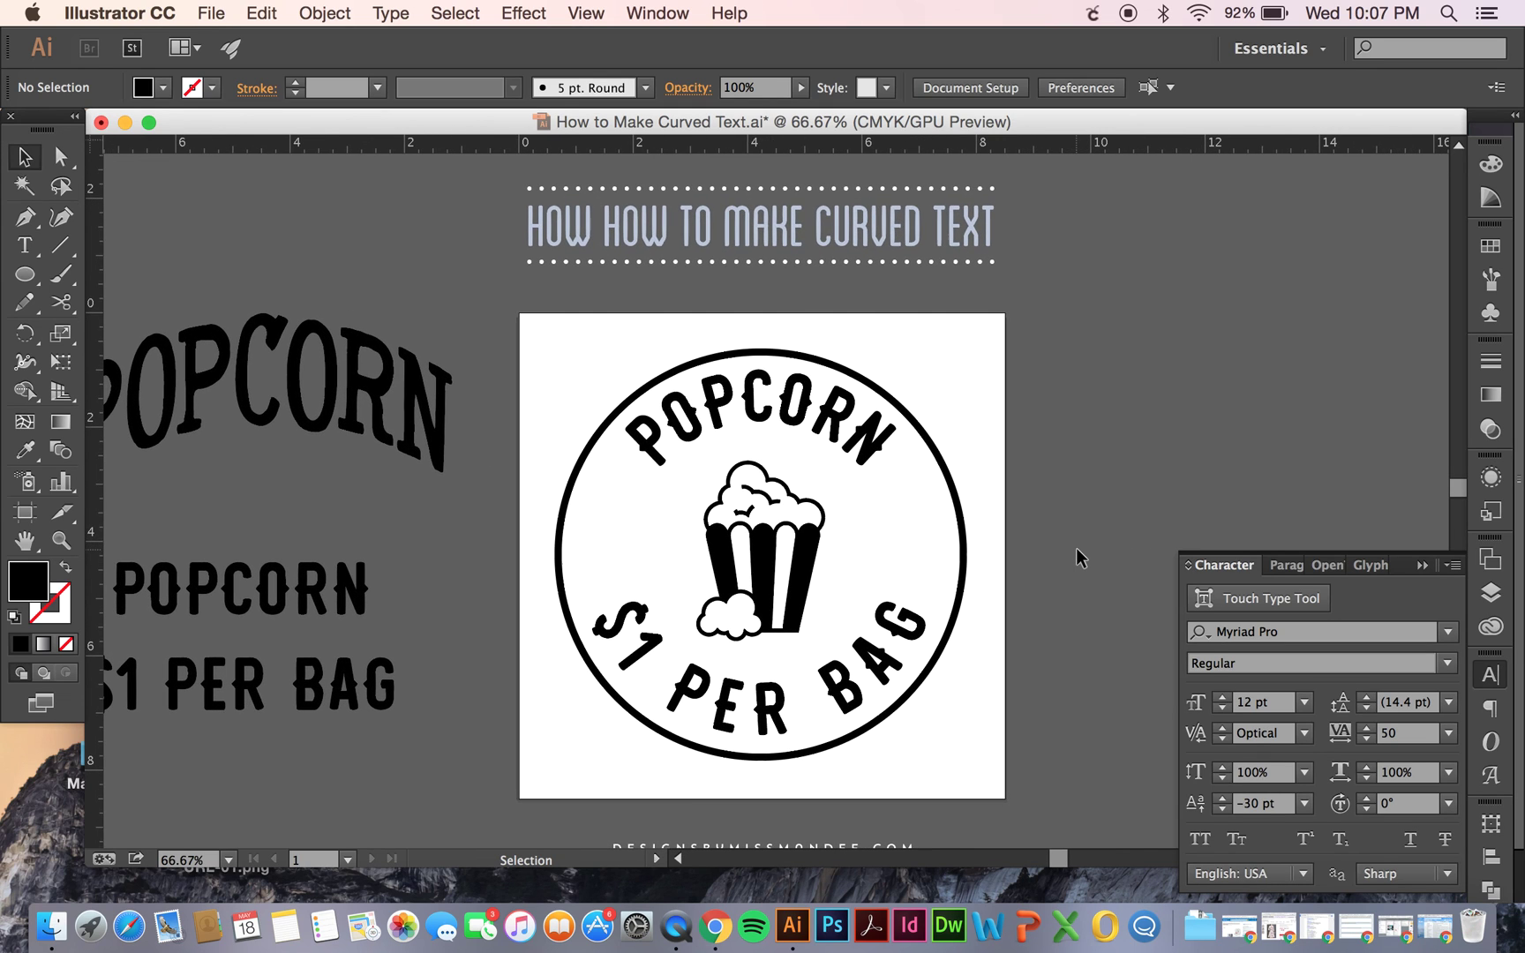
scroll(1079, 558, down, 1)
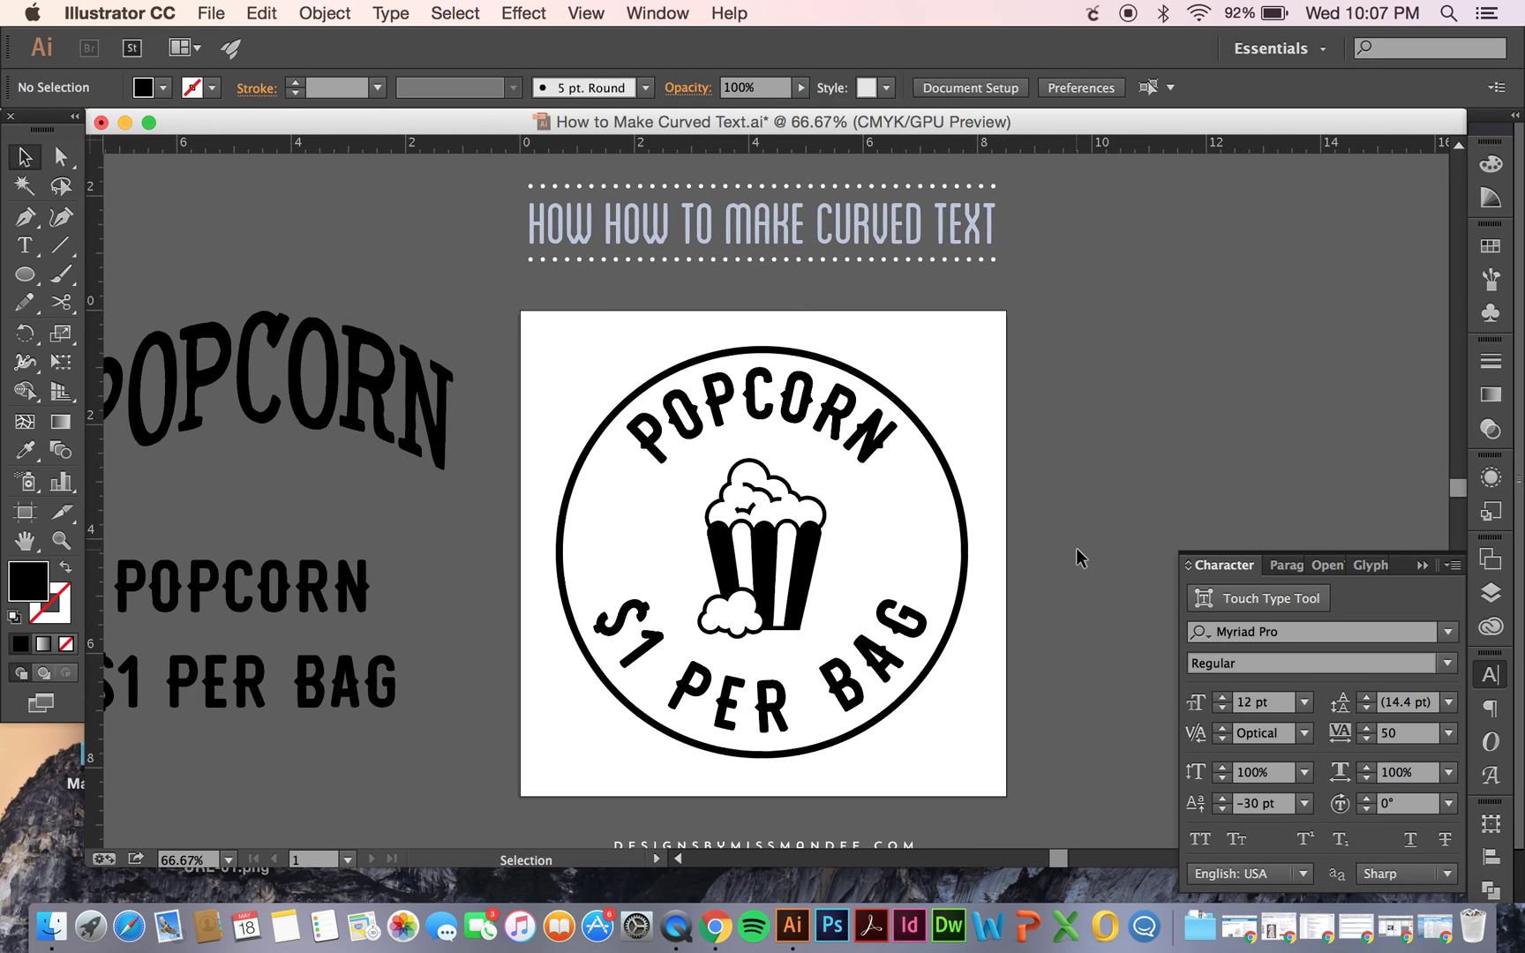